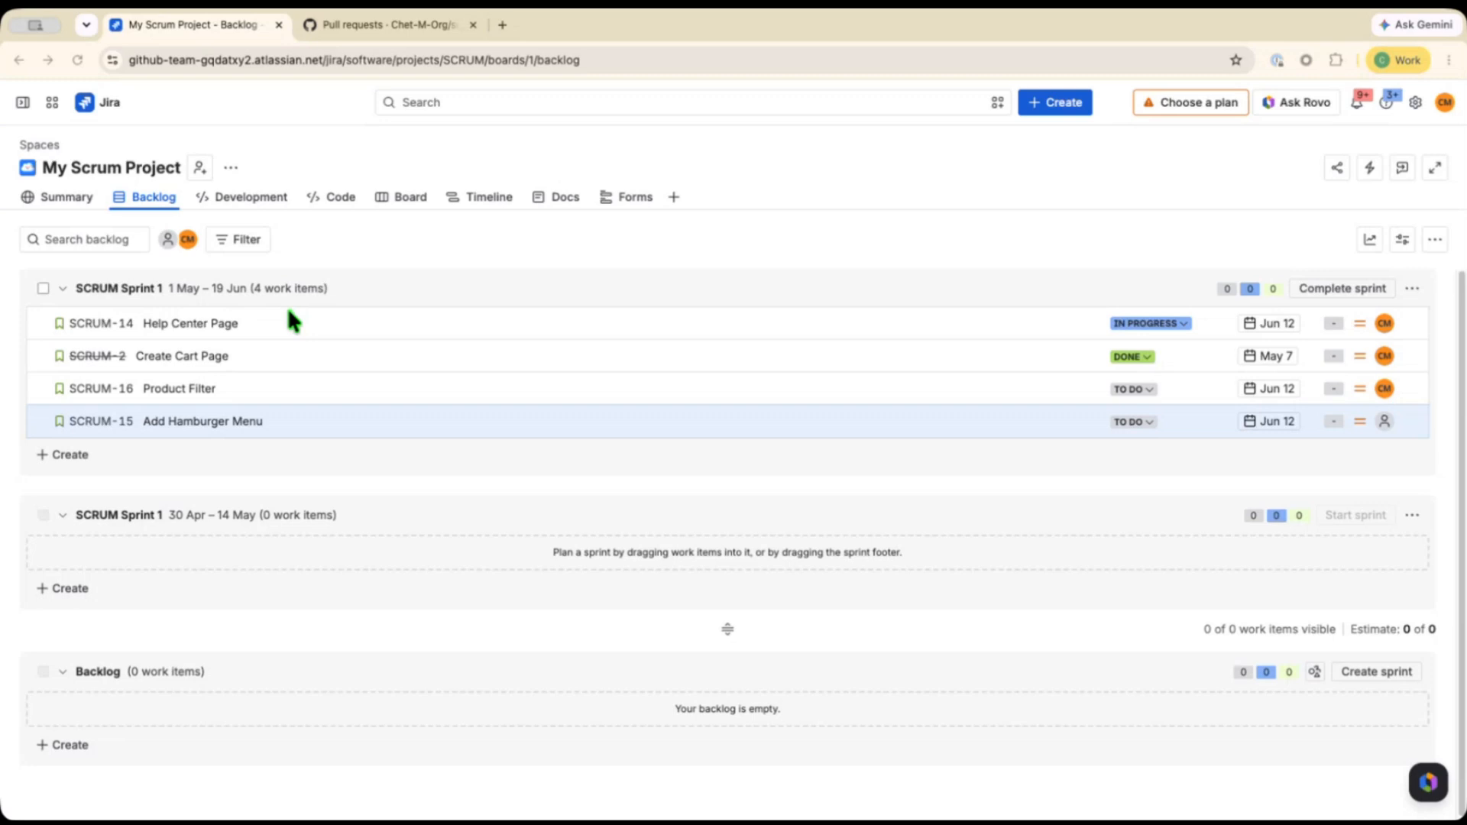
Open the Jira apps marketplace in a new tab and search it for Github.
{"action": "left_click", "coordinate": [23, 103]}
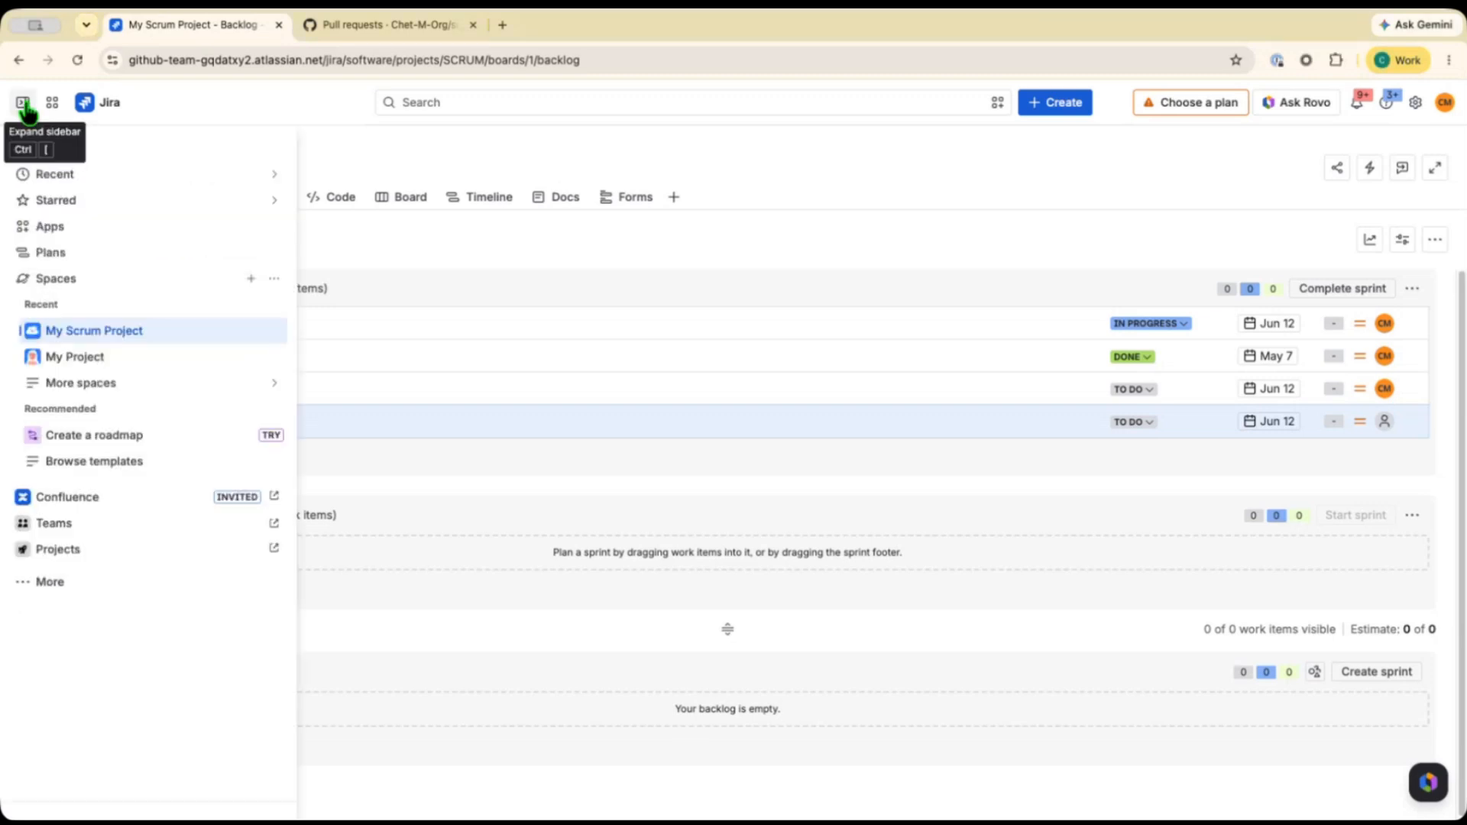
{"action": "left_click", "coordinate": [25, 227]}
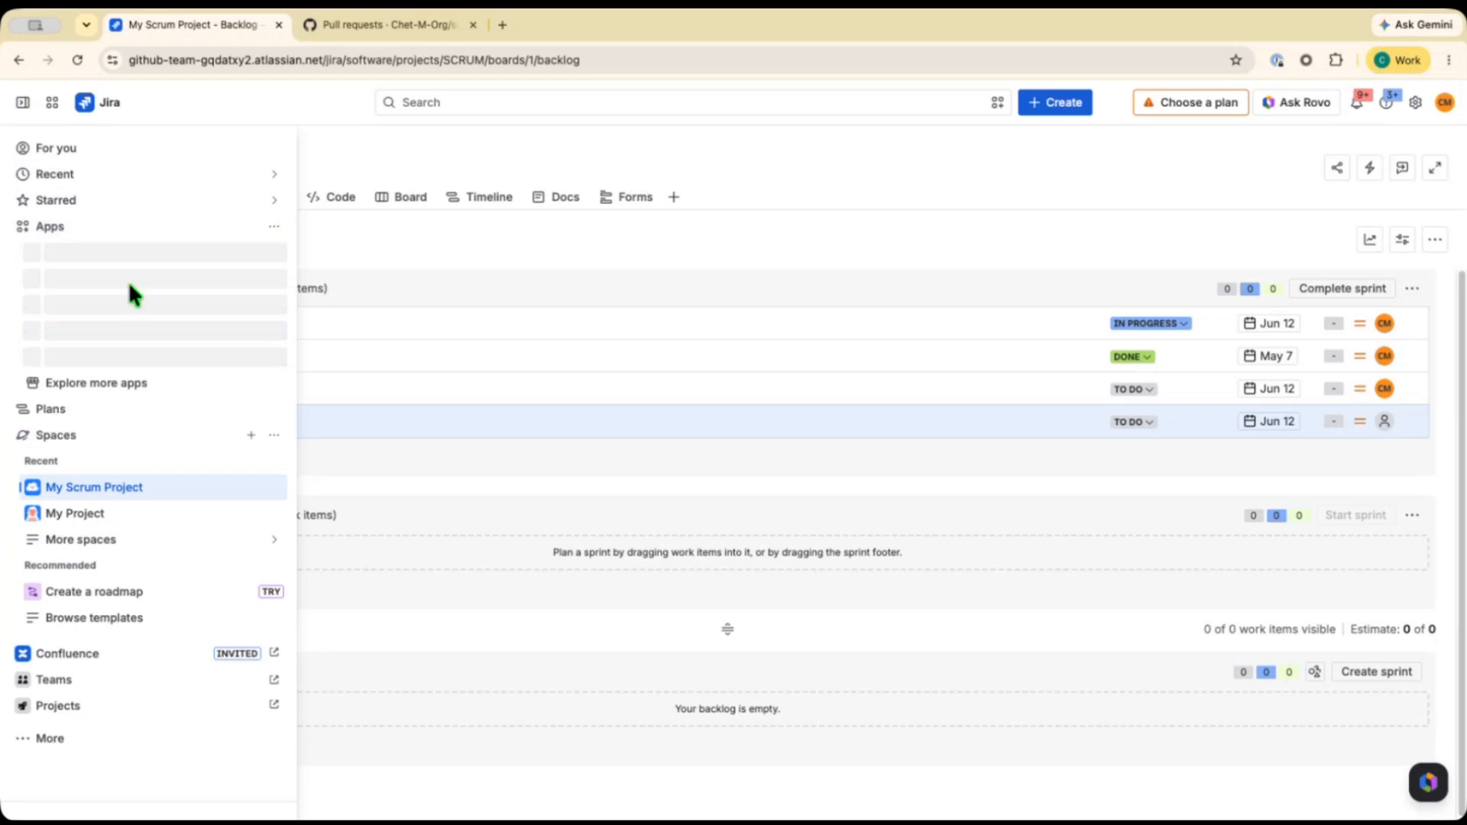
{"action": "right_click", "coordinate": [127, 378]}
{"action": "left_click", "coordinate": [171, 383]}
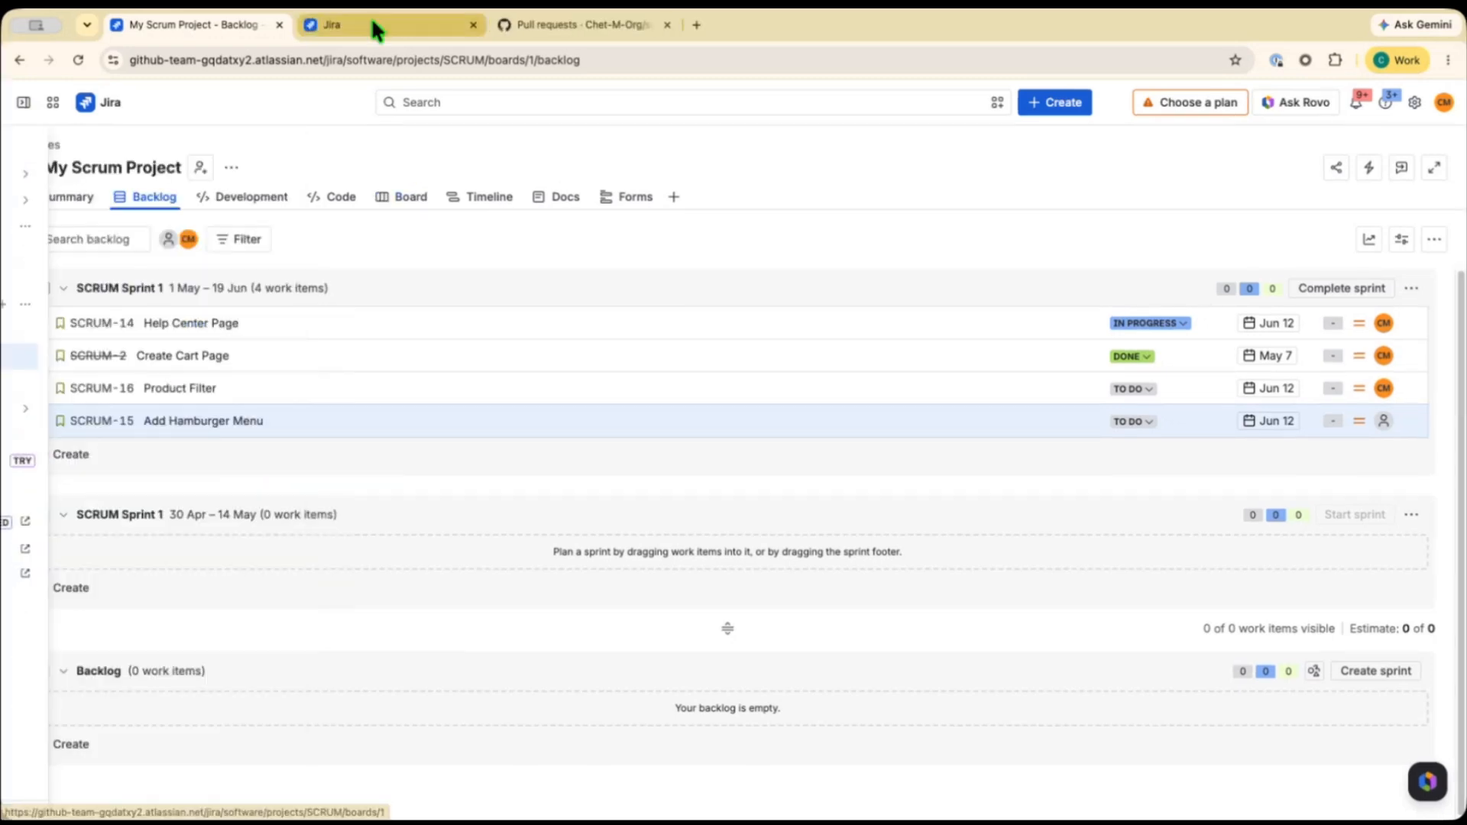
{"action": "left_click", "coordinate": [374, 23]}
{"action": "left_click", "coordinate": [325, 251]}
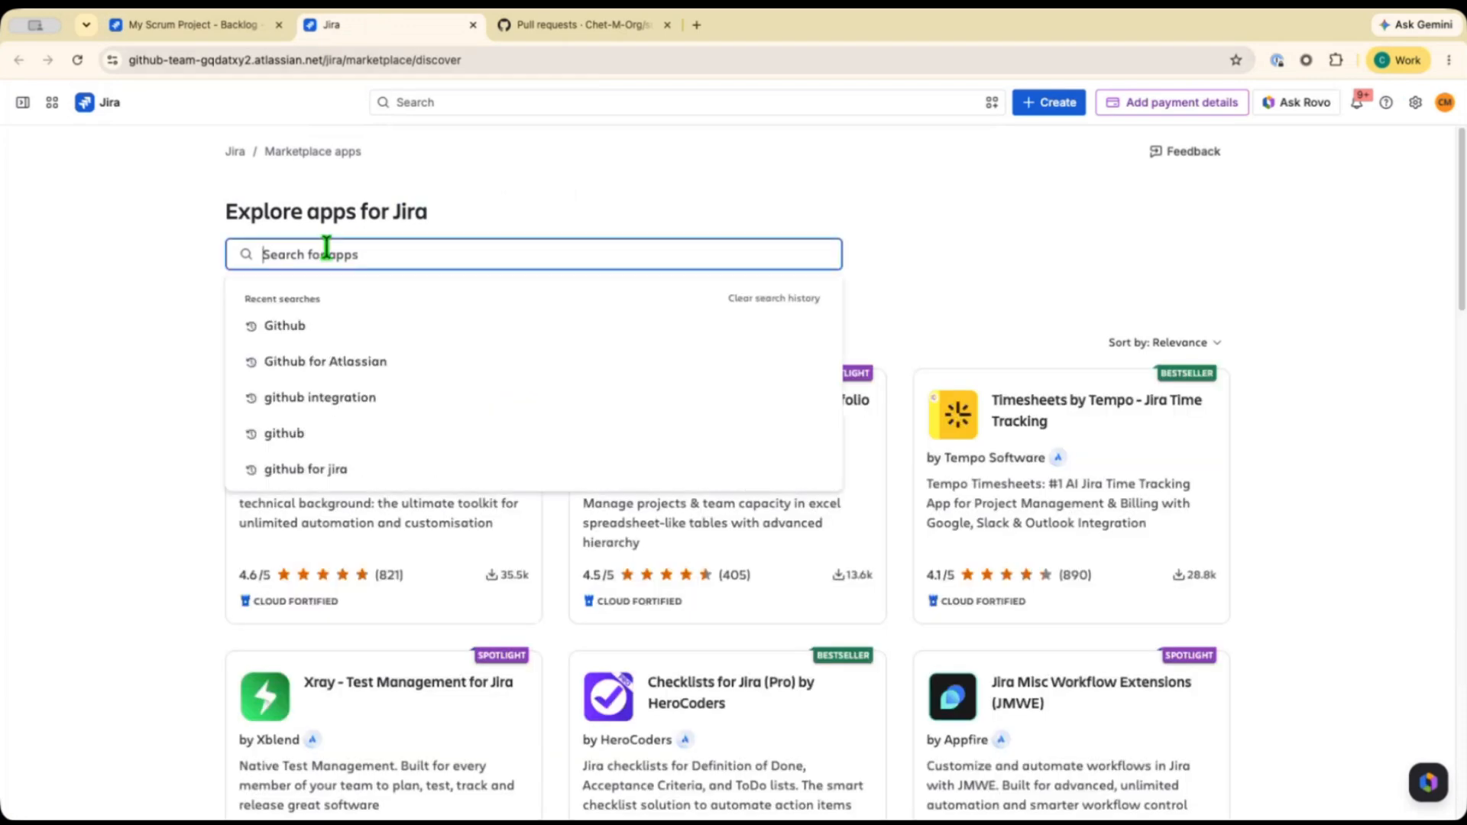
{"action": "left_click", "coordinate": [386, 328]}
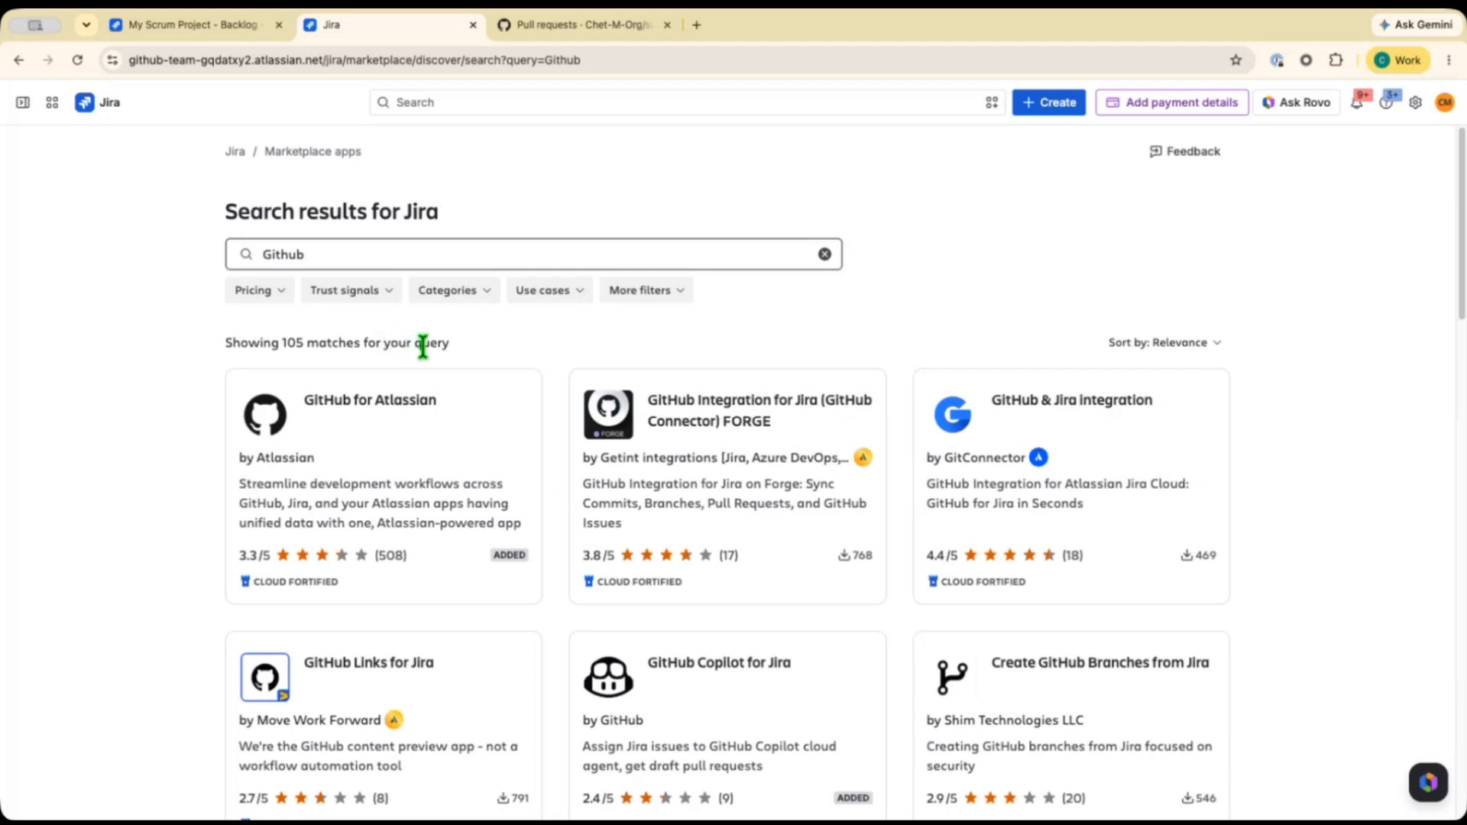
{"action": "scroll", "coordinate": [423, 347], "scroll_direction": "down", "scroll_amount": 1}
{"action": "scroll", "coordinate": [422, 347], "scroll_direction": "down", "scroll_amount": 1}
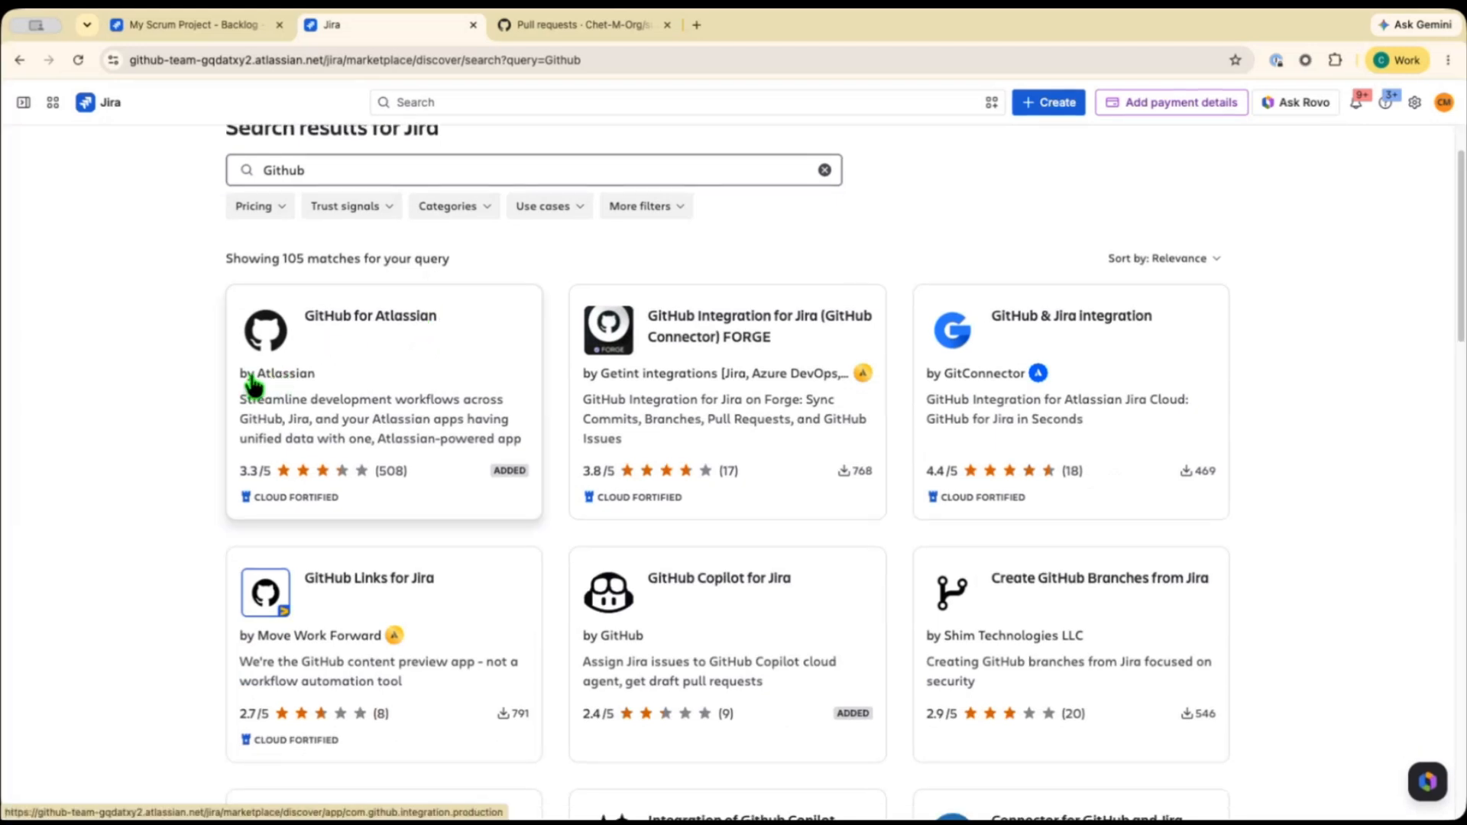
Open the GitHub for Atlassian app's configuration and start connecting a GitHub Cloud organization.
{"action": "left_click", "coordinate": [371, 369]}
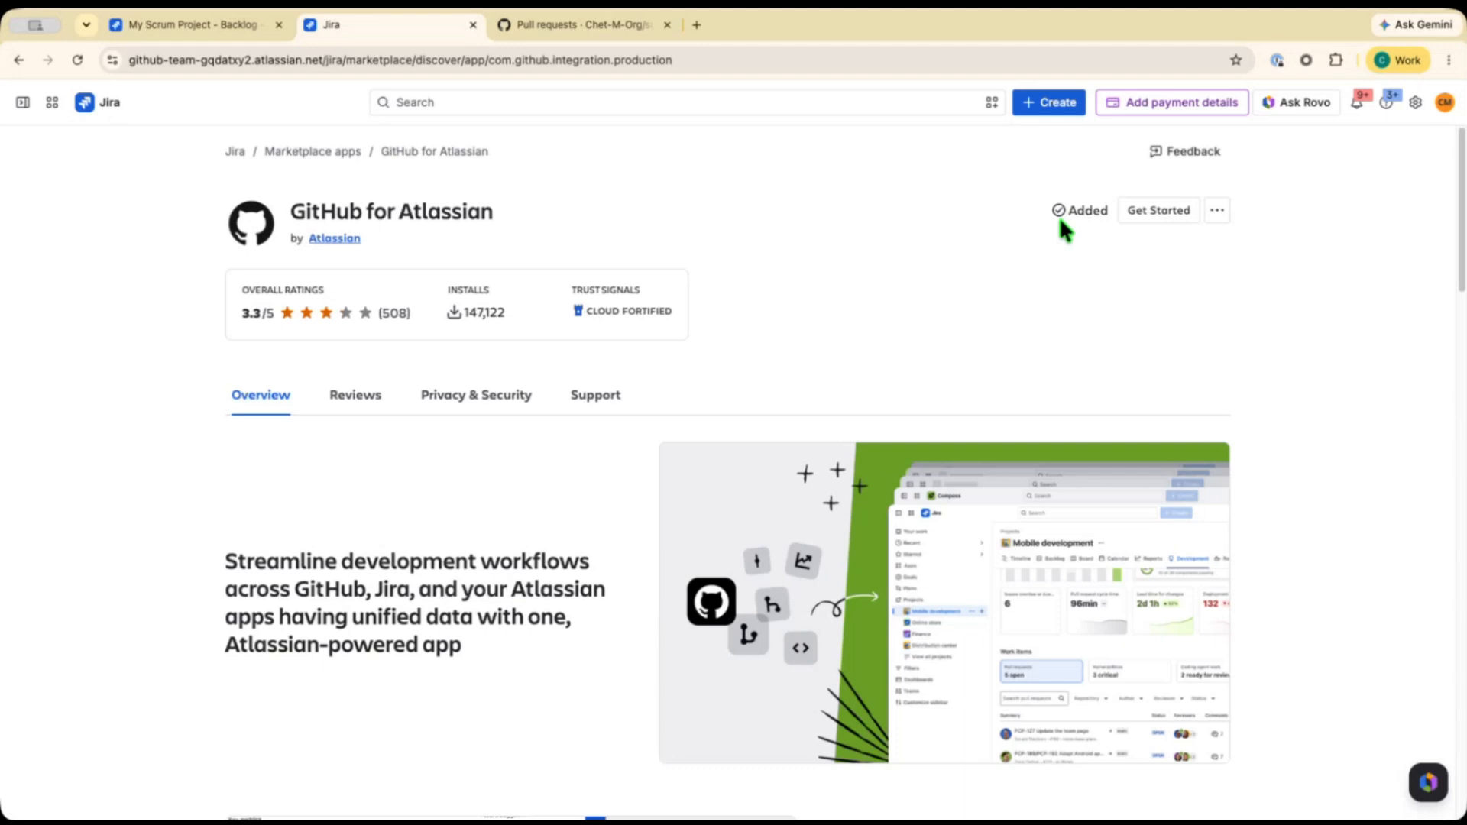
{"action": "left_click", "coordinate": [1155, 220]}
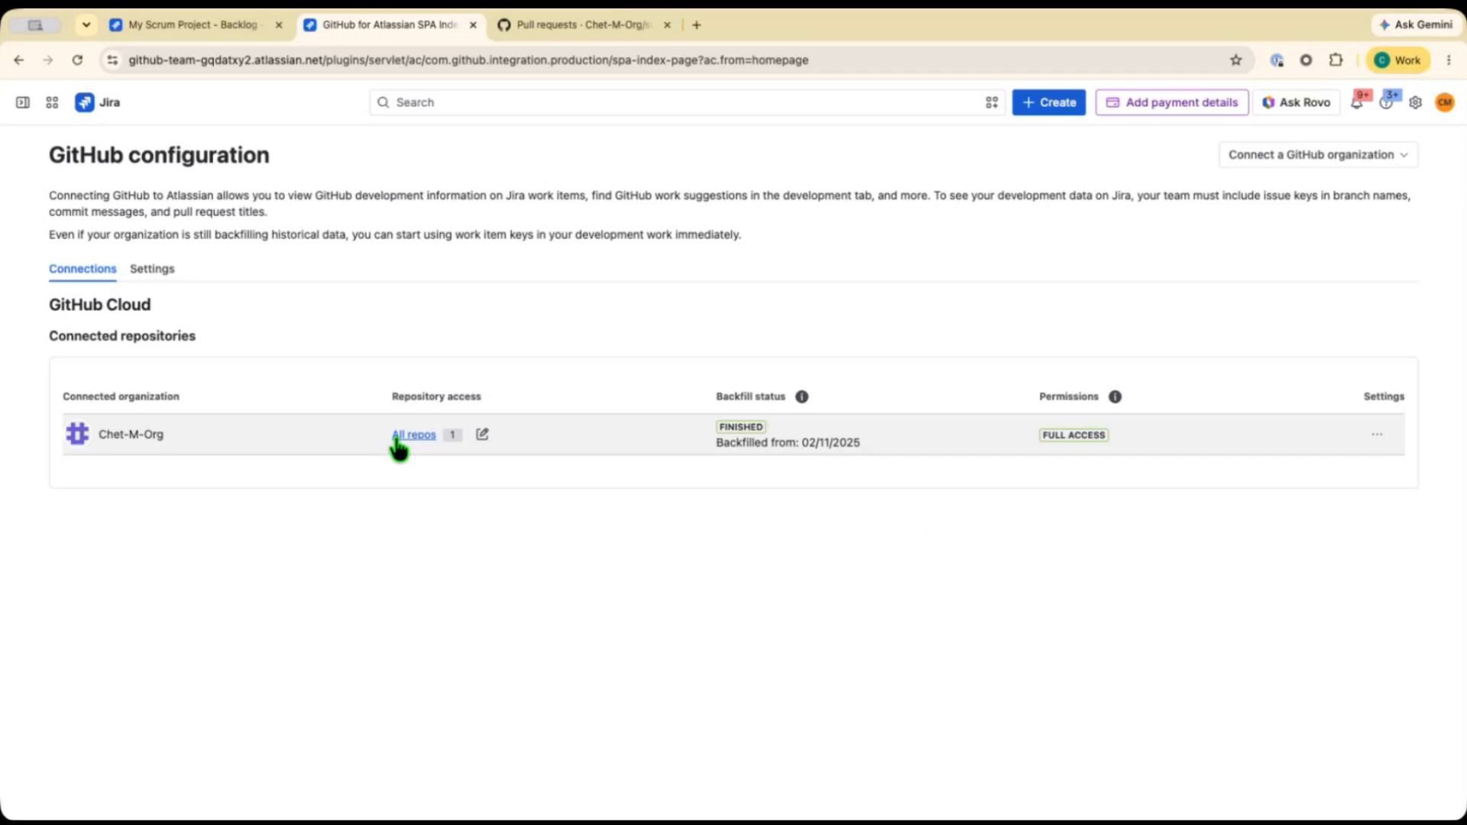
{"action": "left_click", "coordinate": [1357, 162]}
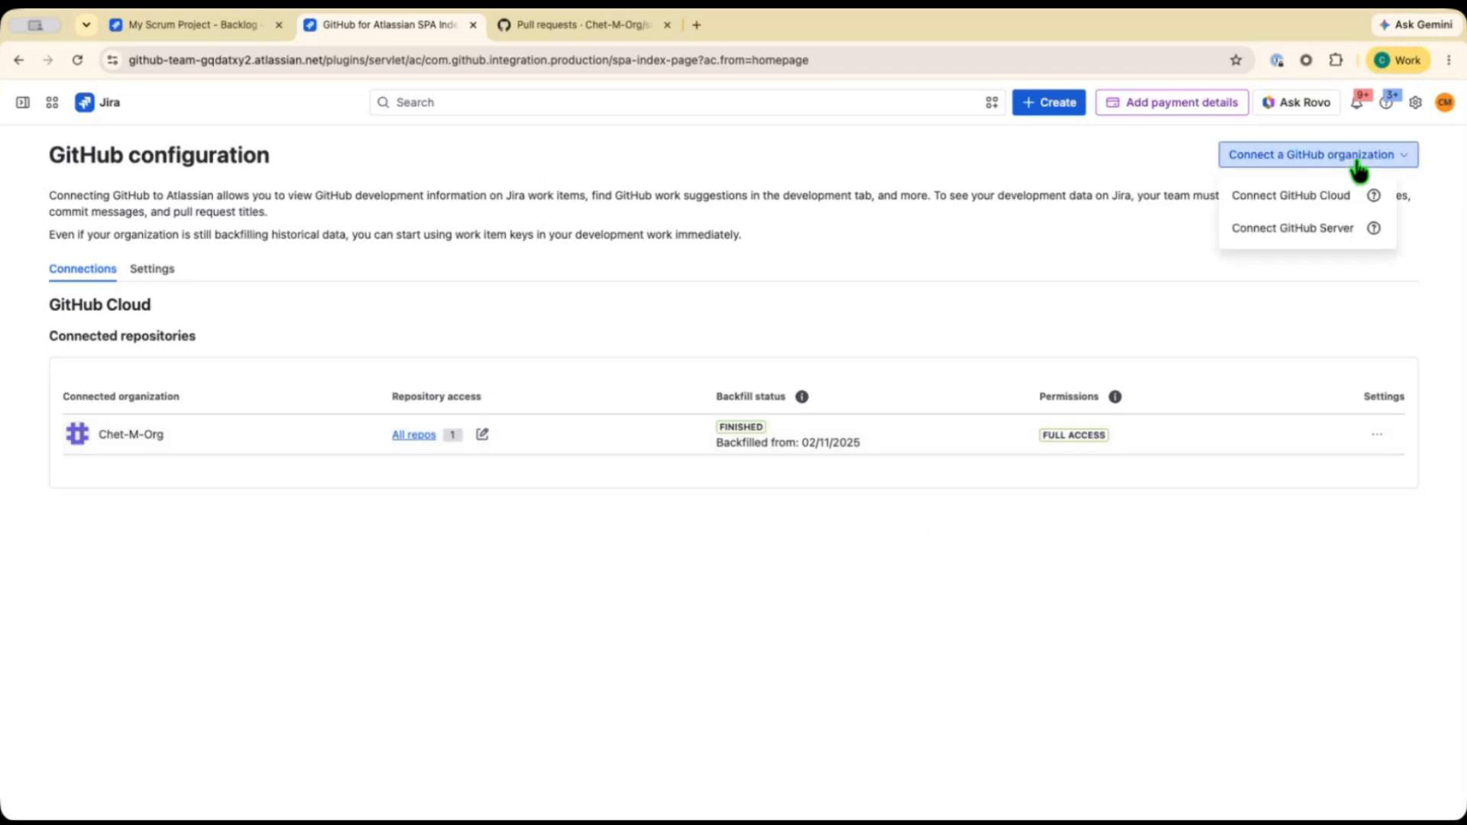
{"action": "left_click", "coordinate": [1325, 200]}
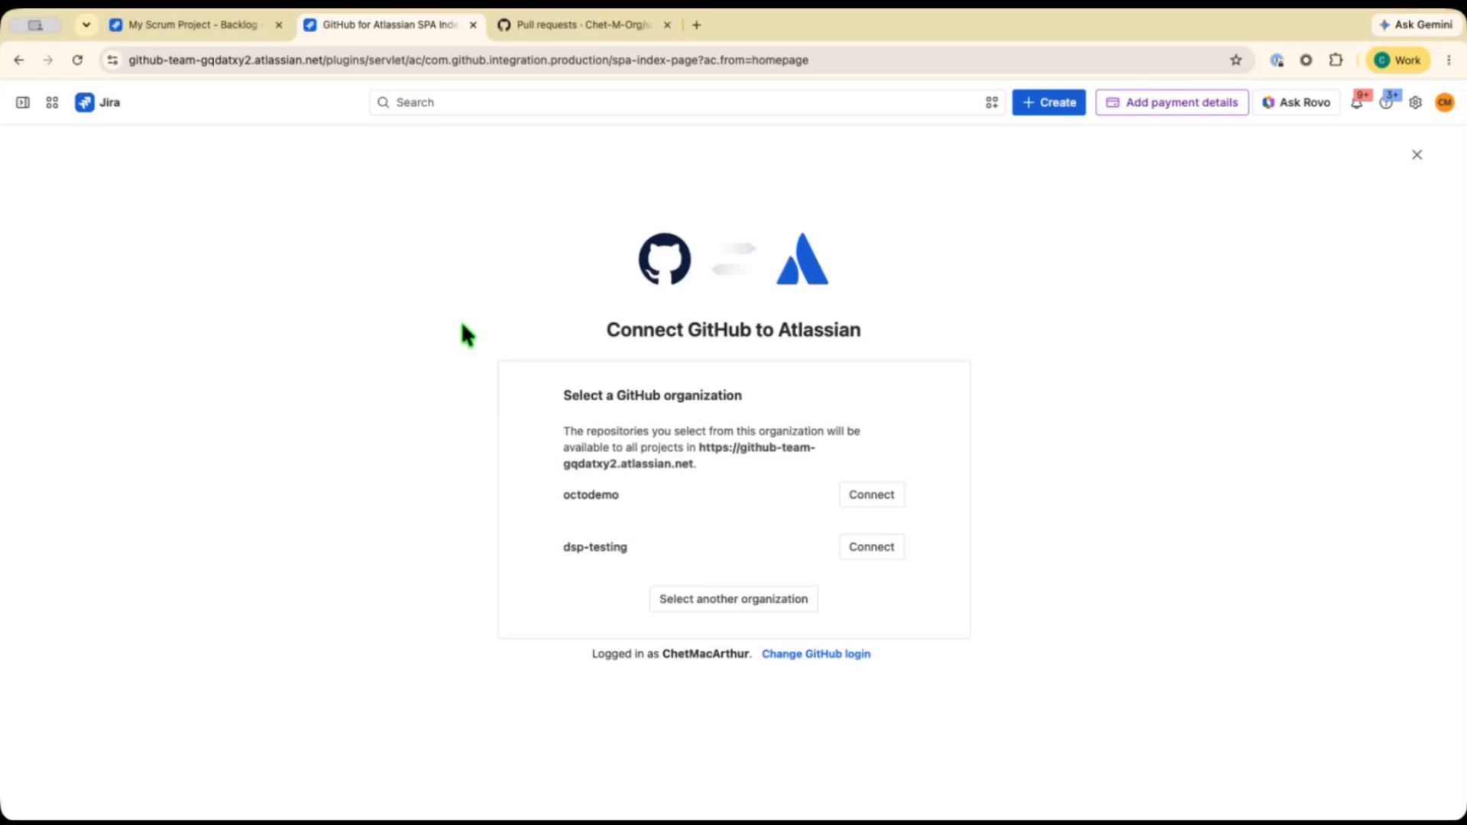
Back on the backlog, open work item SCRUM-15 Add Hamburger Menu and show its git checkout command for a new branch.
{"action": "left_click", "coordinate": [175, 28]}
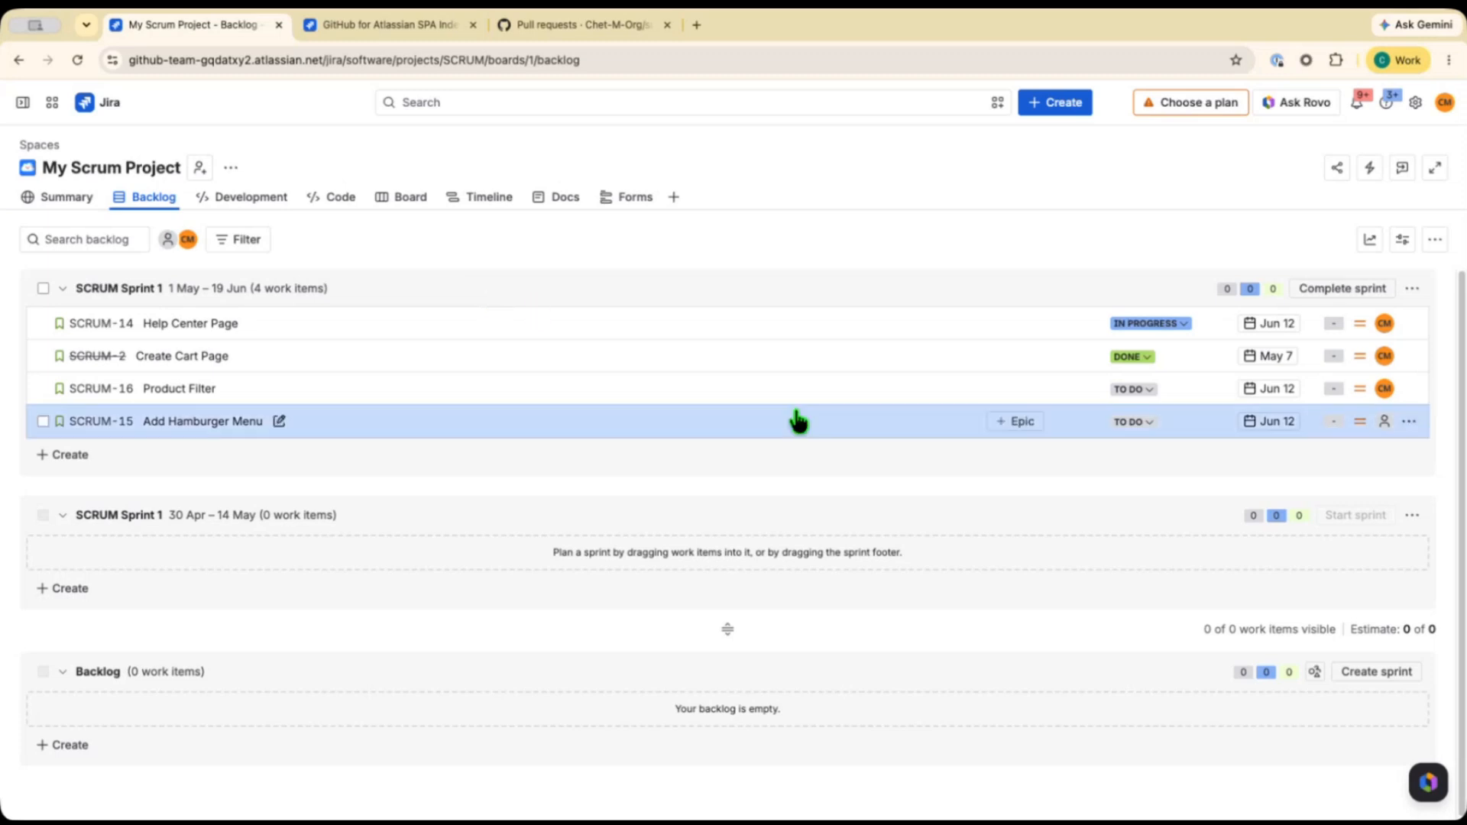
{"action": "left_click", "coordinate": [414, 435]}
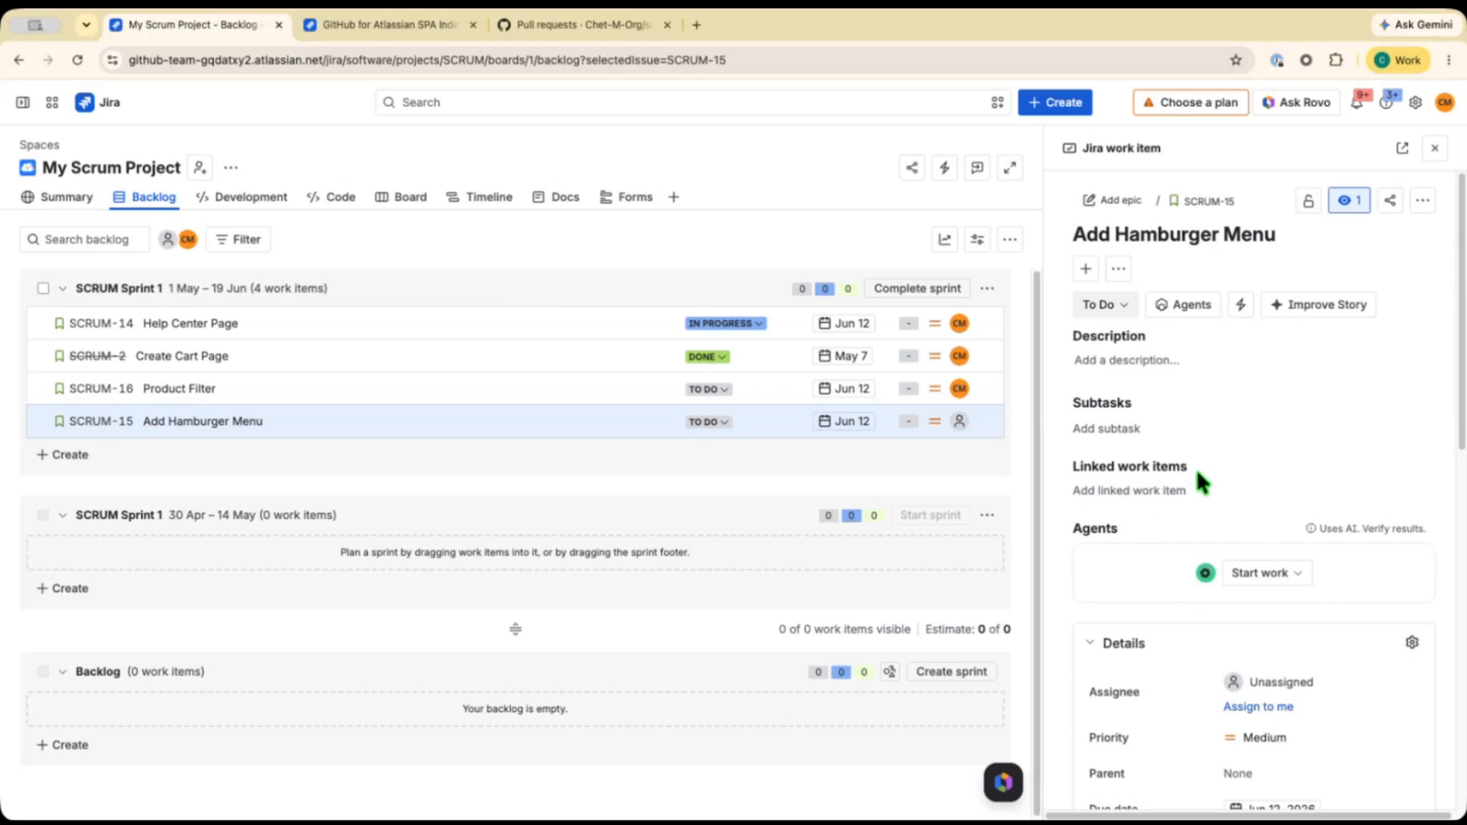
{"action": "scroll", "coordinate": [1197, 478], "scroll_direction": "down", "scroll_amount": 6}
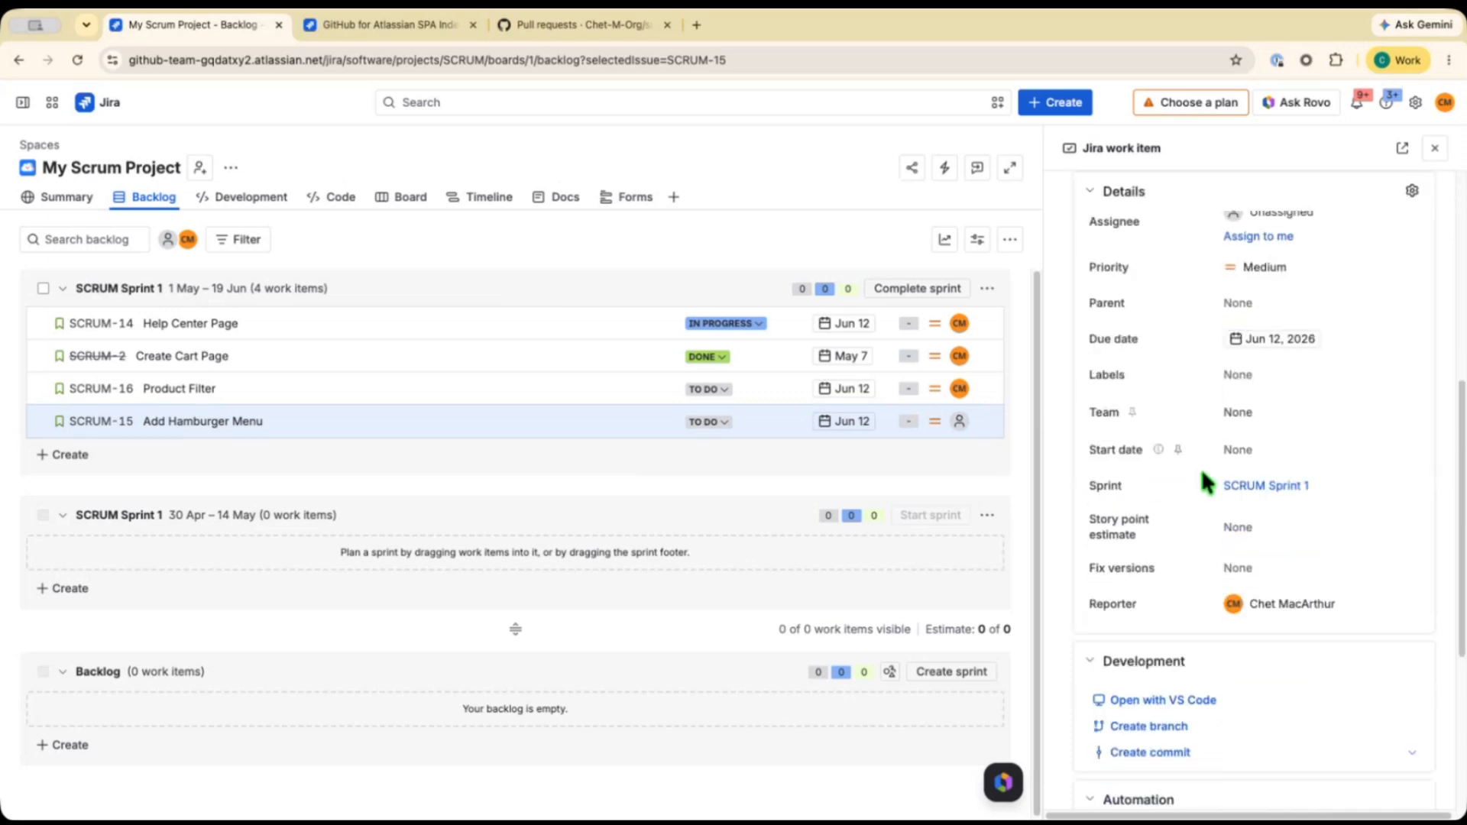
{"action": "scroll", "coordinate": [1201, 469], "scroll_direction": "down", "scroll_amount": 2}
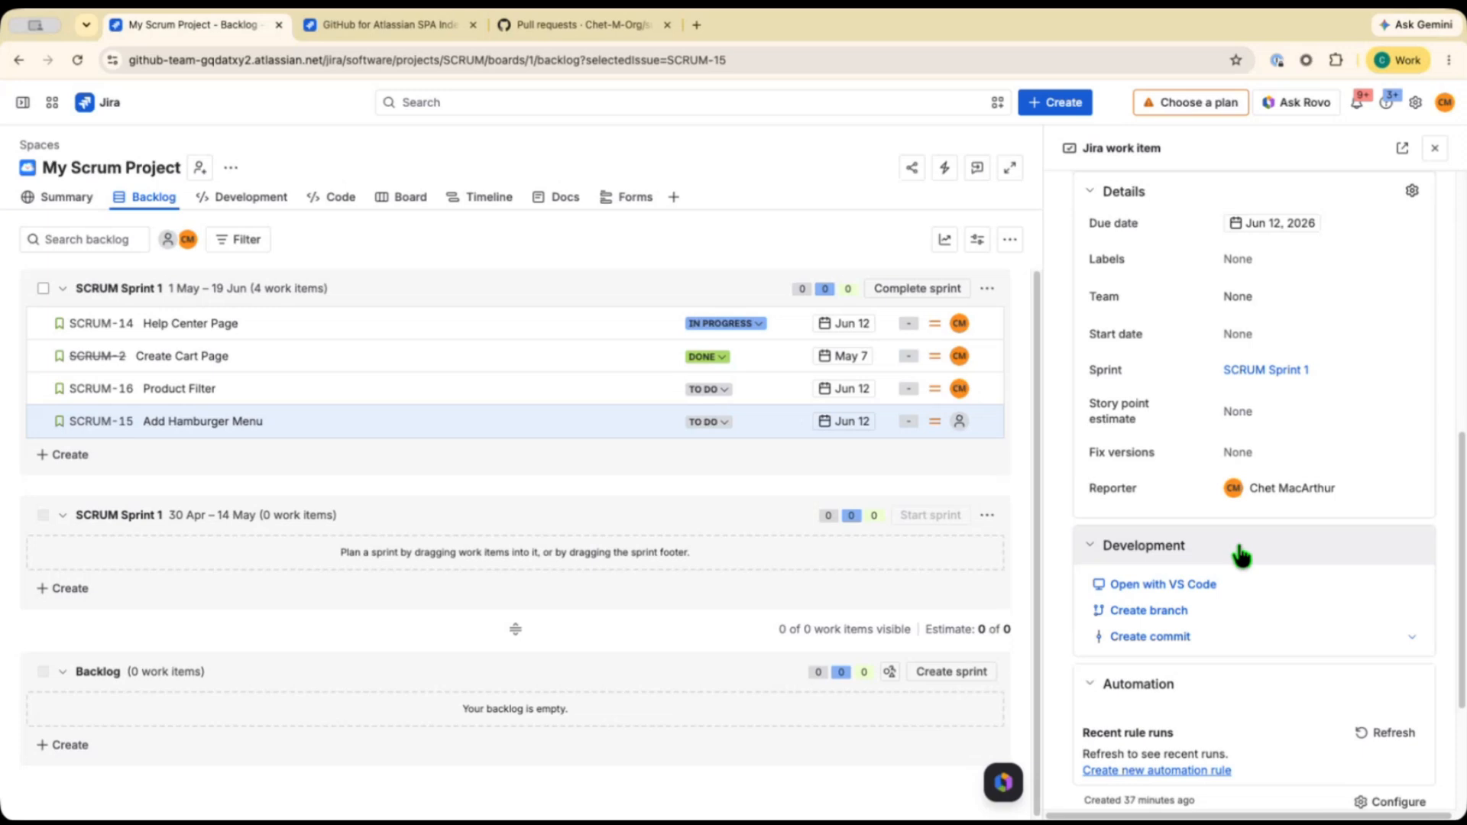
{"action": "scroll", "coordinate": [1241, 555], "scroll_direction": "down", "scroll_amount": 1}
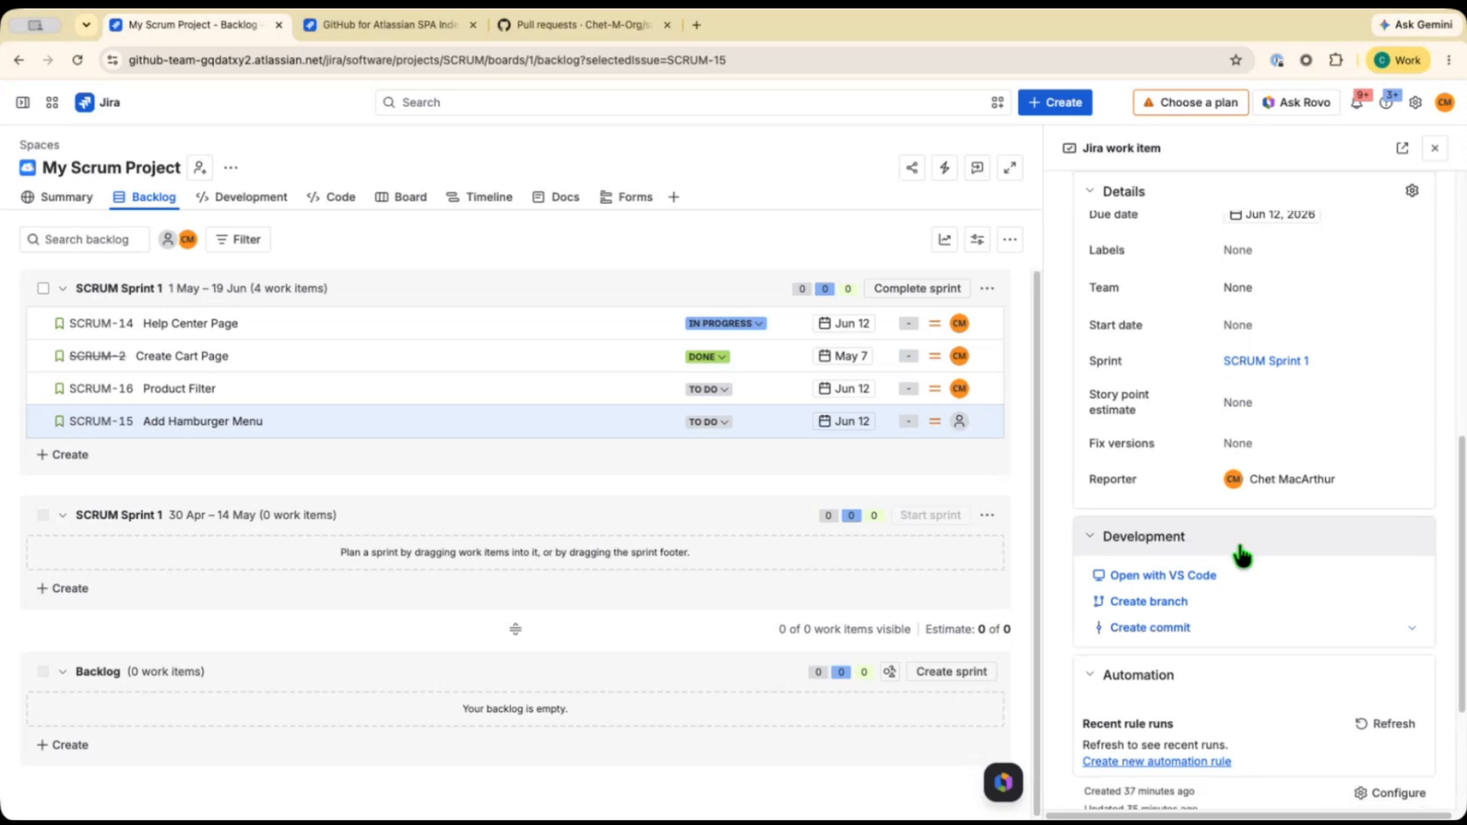
{"action": "scroll", "coordinate": [1241, 555], "scroll_direction": "down", "scroll_amount": 2}
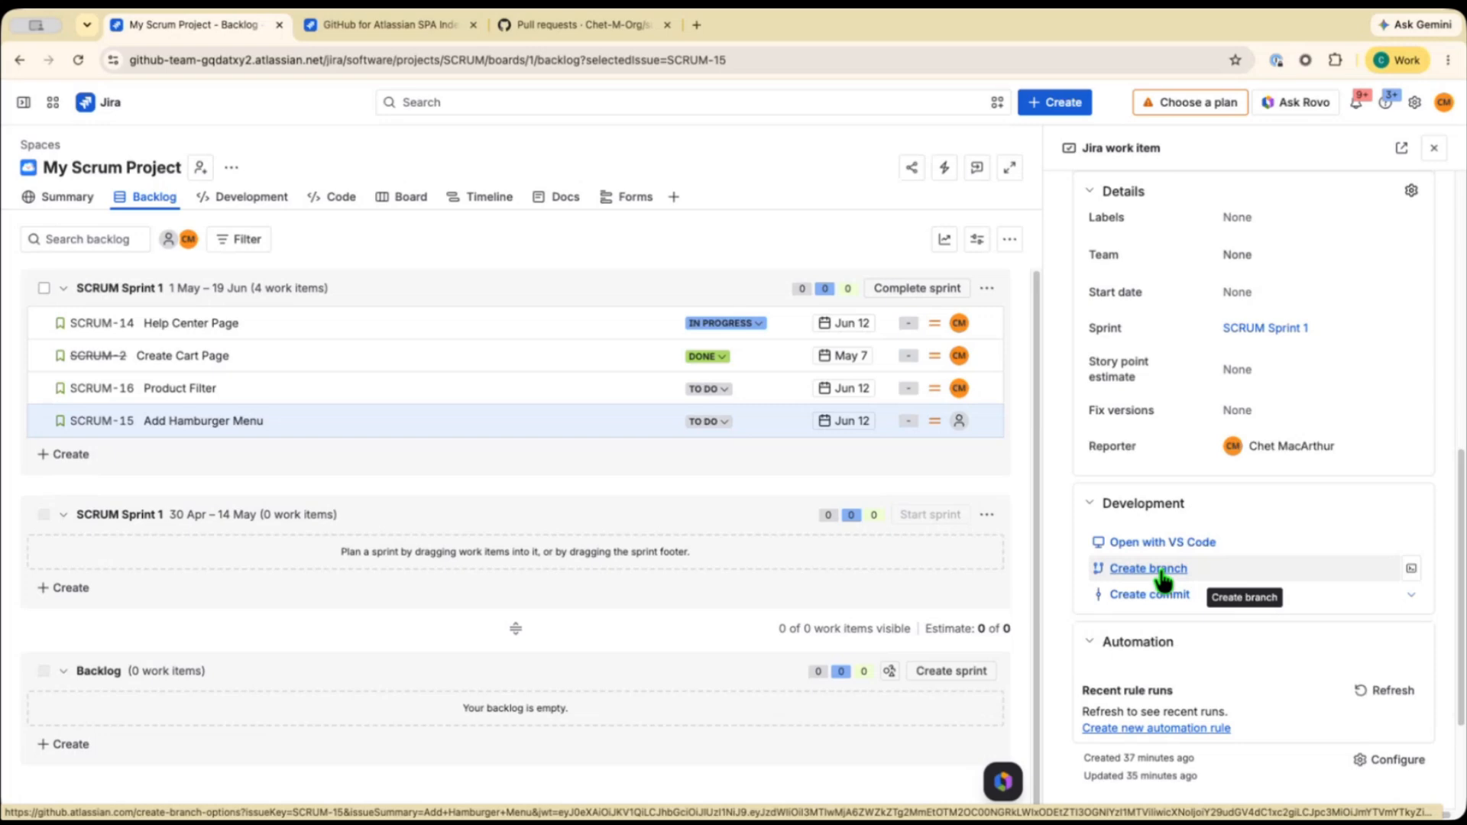
{"action": "left_click", "coordinate": [1411, 570]}
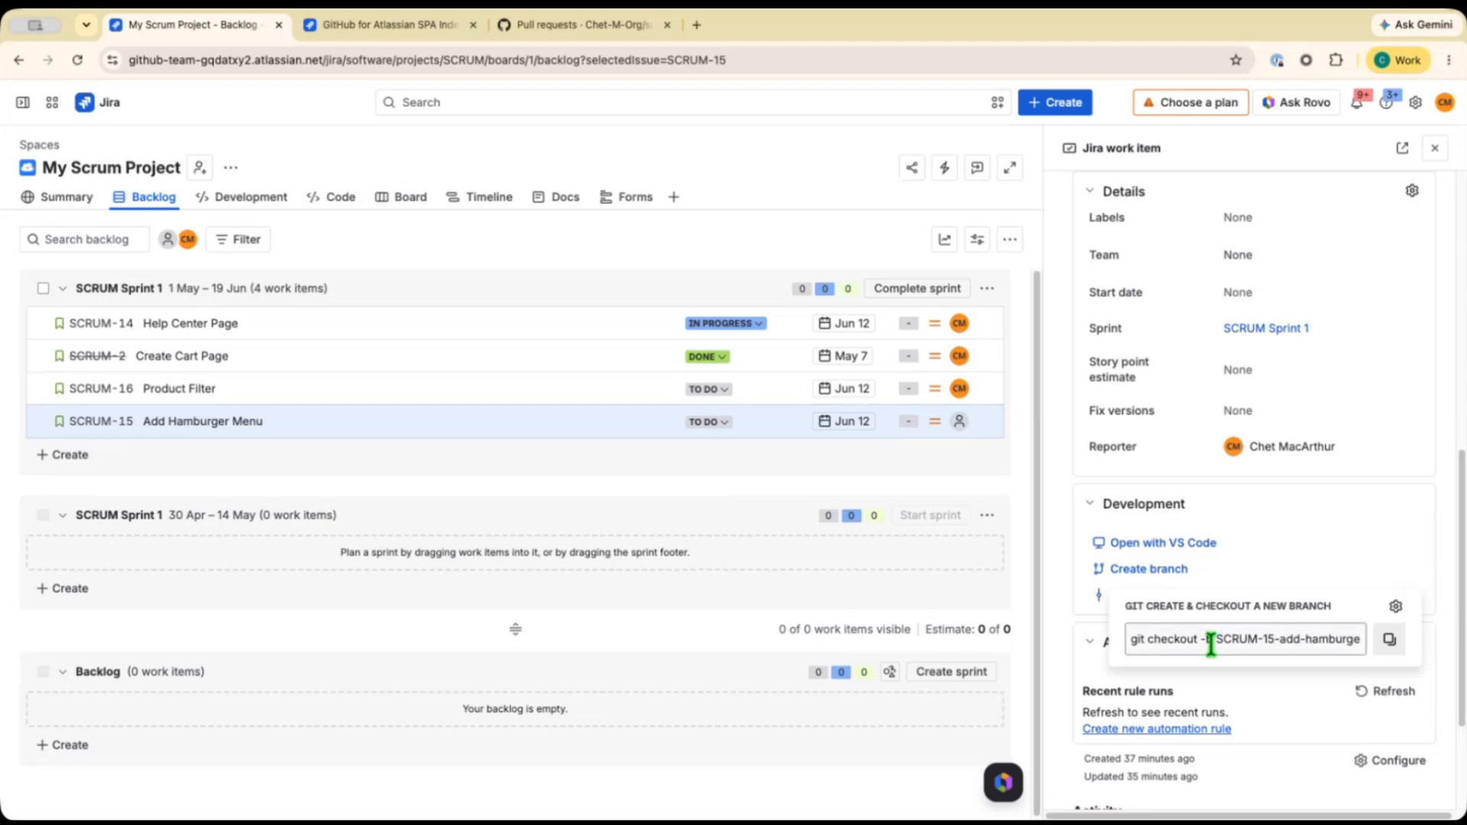
Create the GitHub branch SCRUM-15-Add-Hamburger-Menu from main in the super-duper-train repository and view it in GitHub.
{"action": "left_click", "coordinate": [1159, 569]}
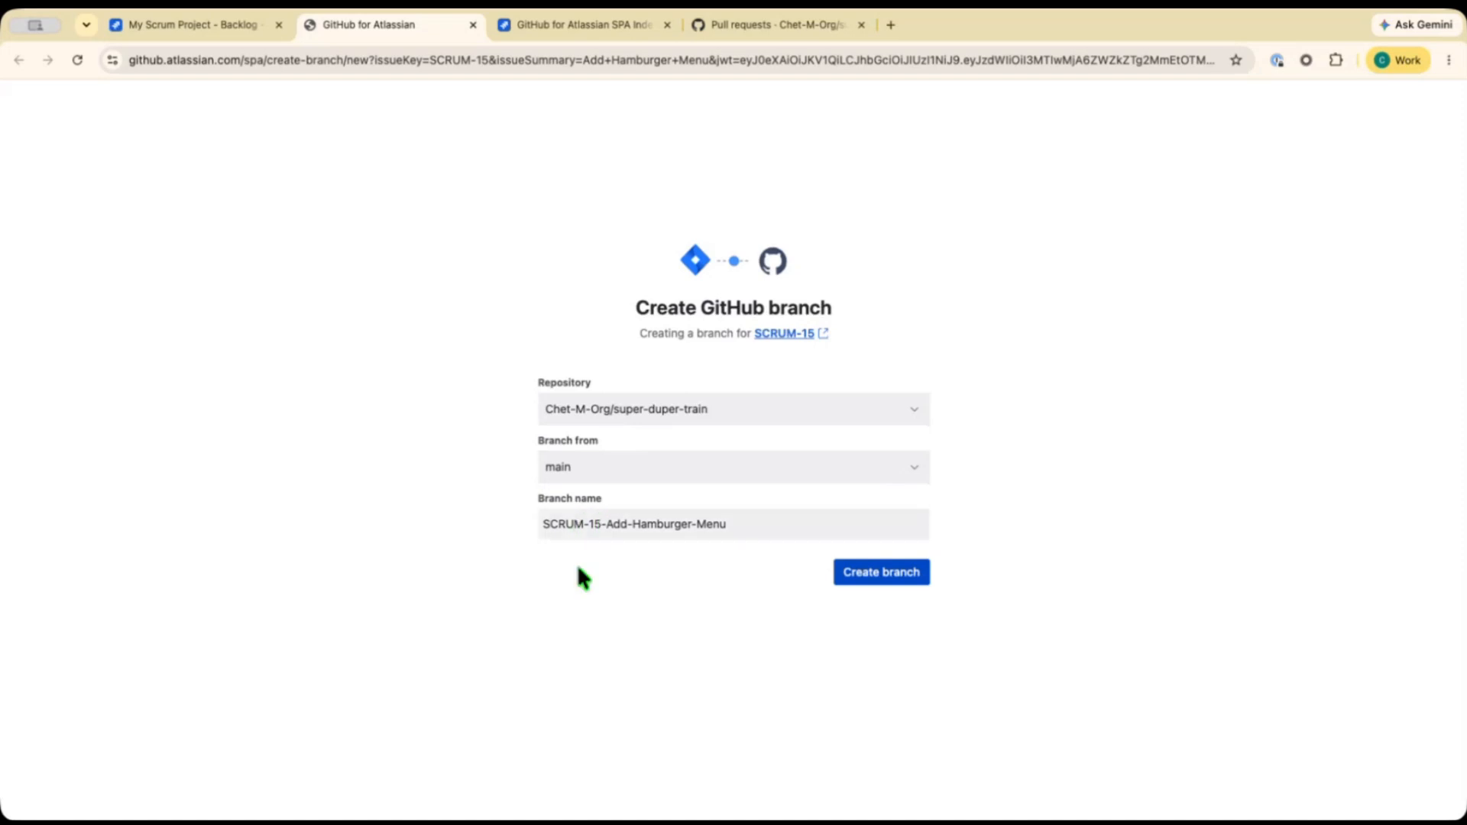
{"action": "left_click", "coordinate": [877, 571]}
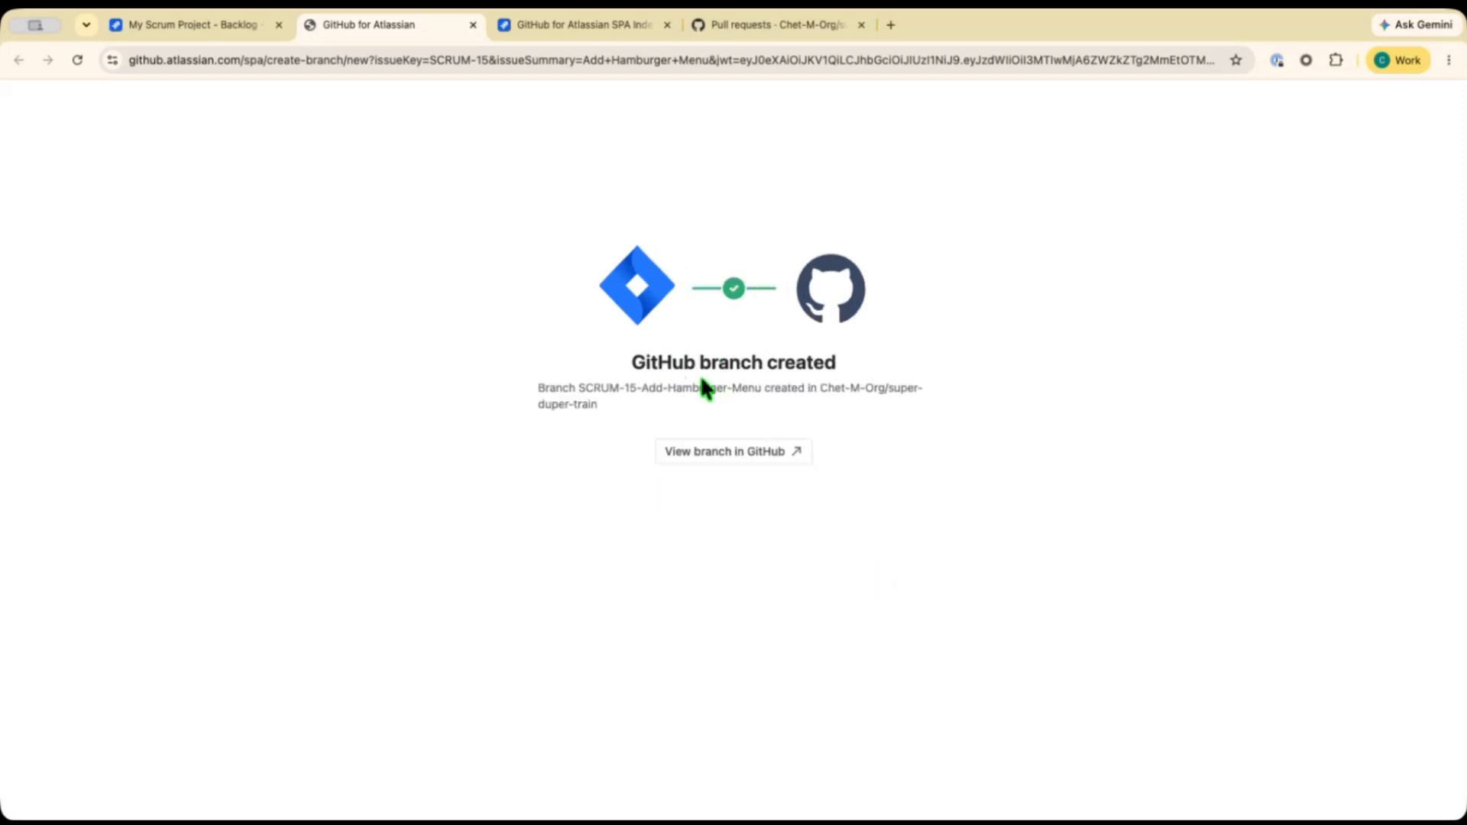
{"action": "left_click", "coordinate": [679, 458]}
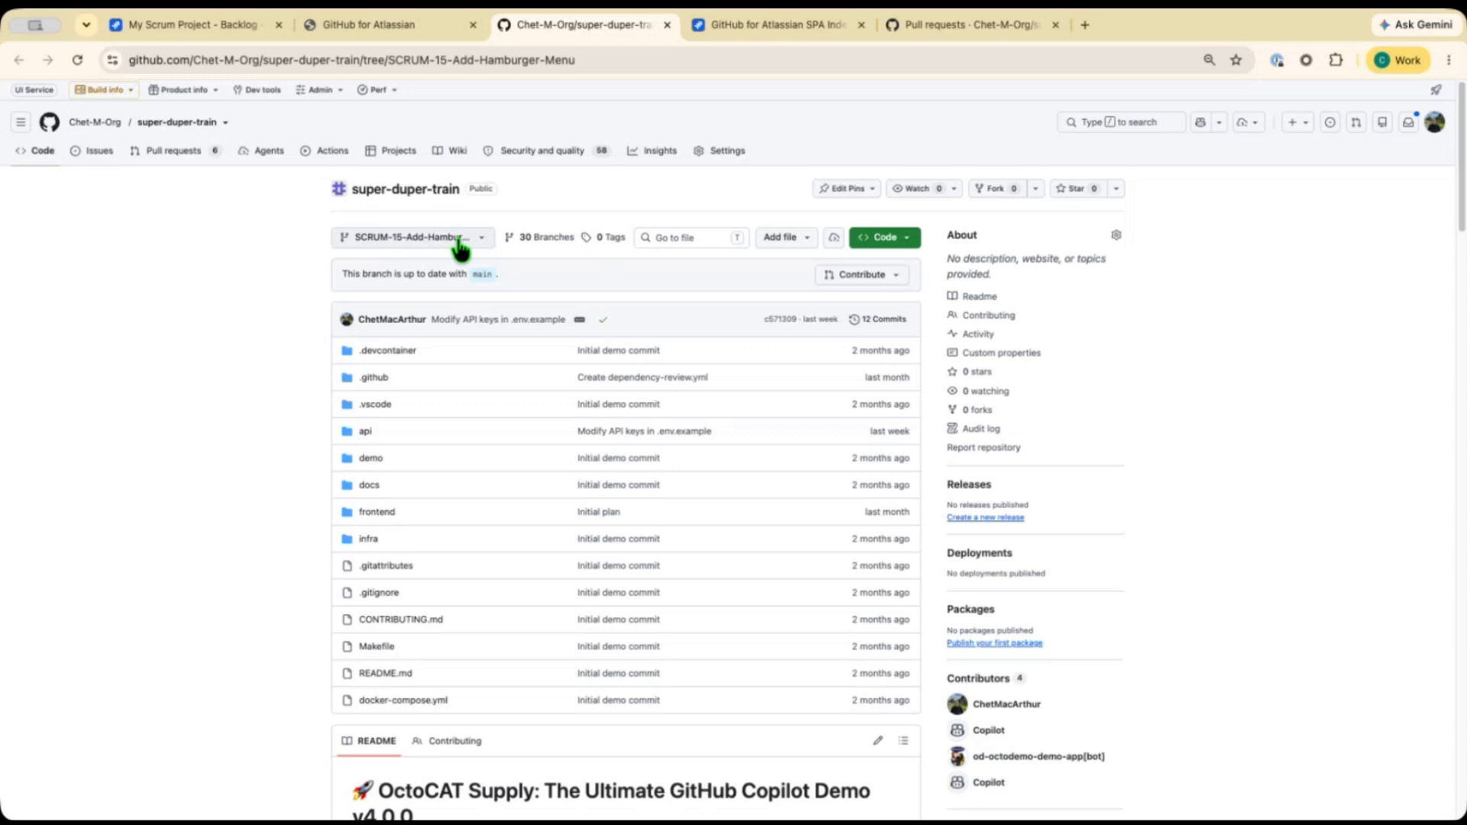
Return to SCRUM-15 and show the commit key and sample Git commit message for linking commits.
{"action": "left_click", "coordinate": [229, 30]}
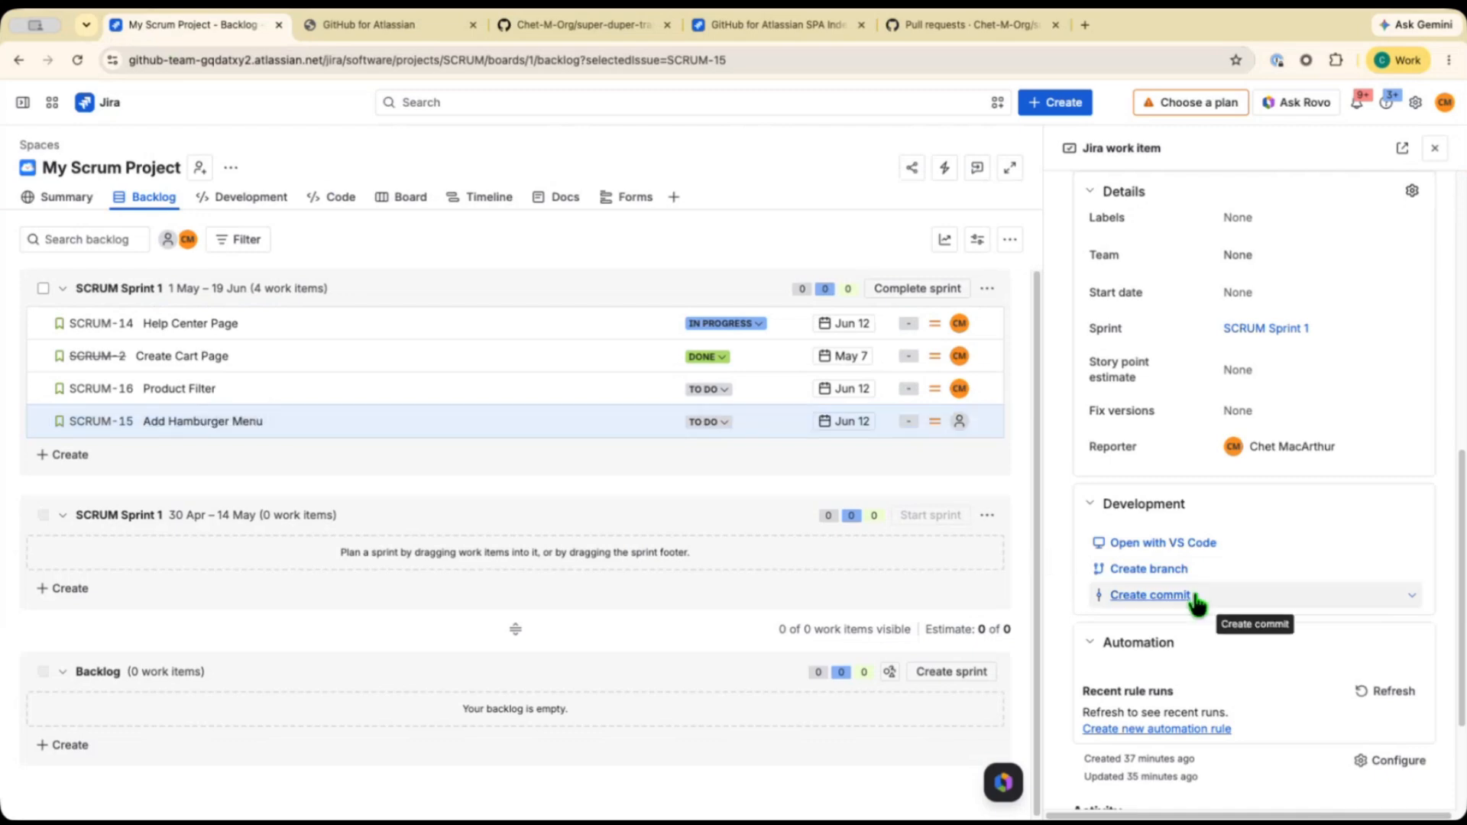
{"action": "left_click", "coordinate": [1411, 596]}
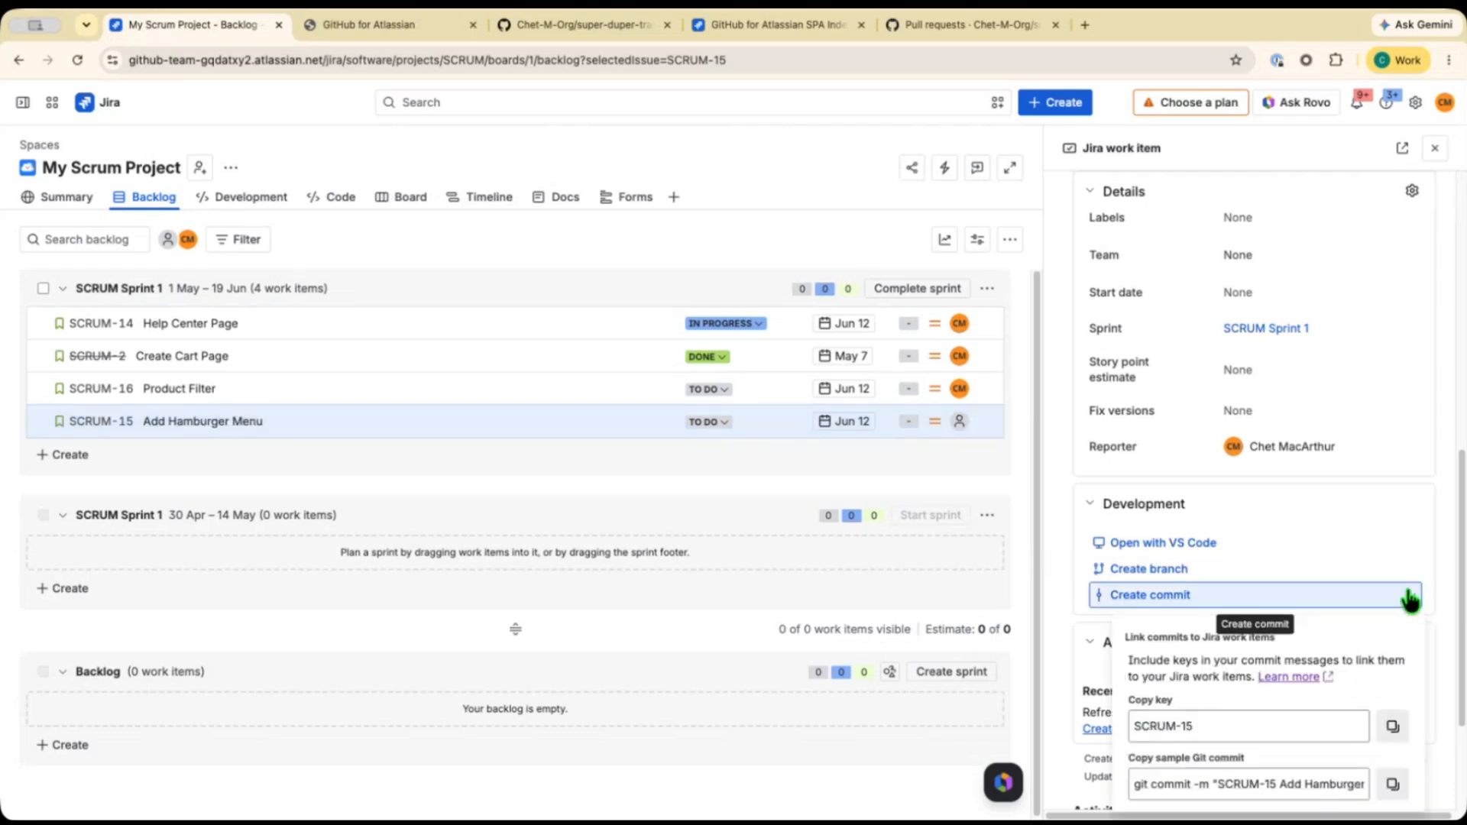
{"action": "scroll", "coordinate": [1357, 558], "scroll_direction": "down", "scroll_amount": 1}
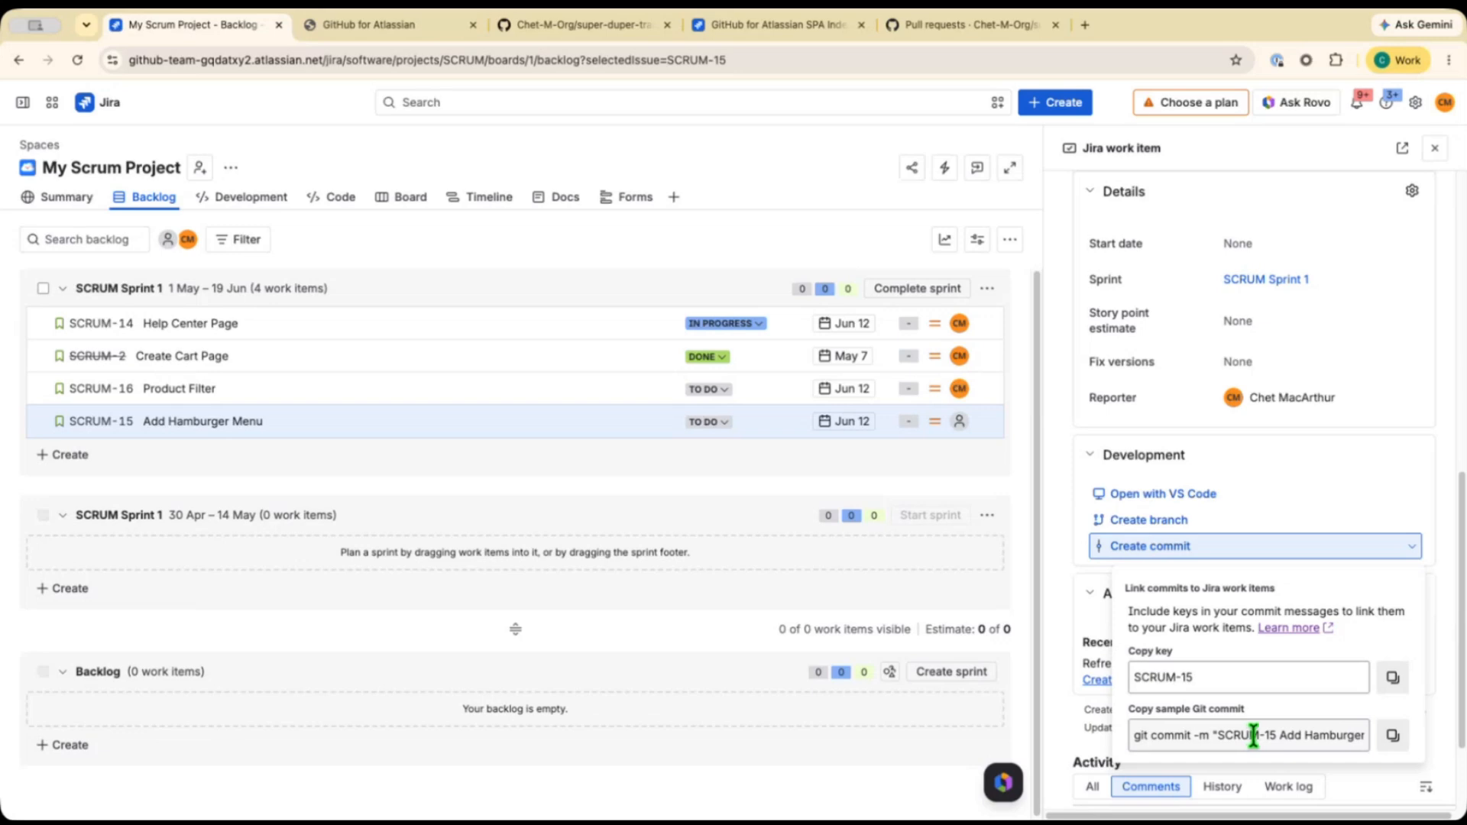
{"action": "left_click", "coordinate": [1064, 569]}
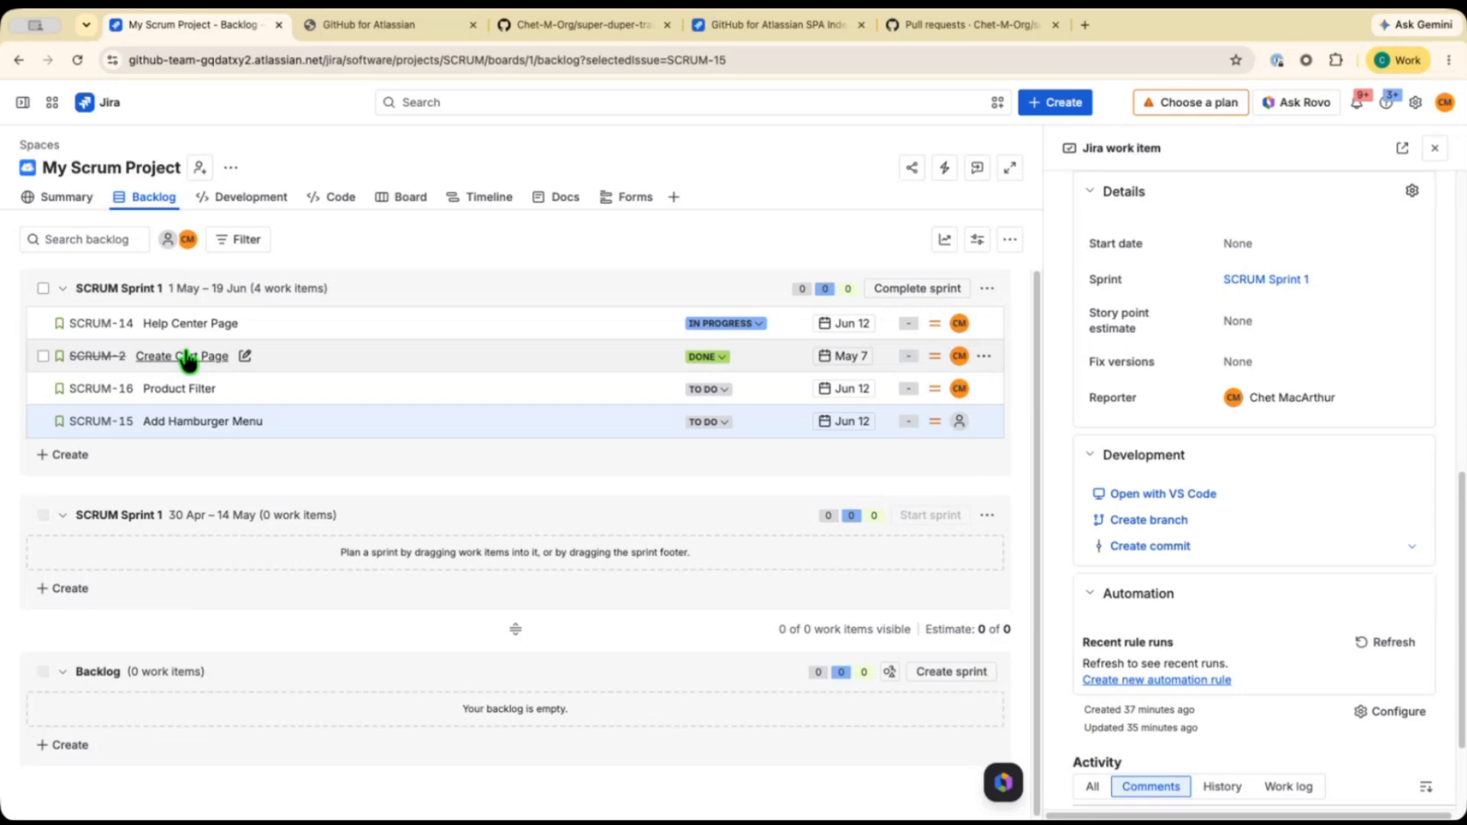
Open work item SCRUM-2 Create Cart Page and inspect its linked branch in the Development section.
{"action": "left_click", "coordinate": [184, 364]}
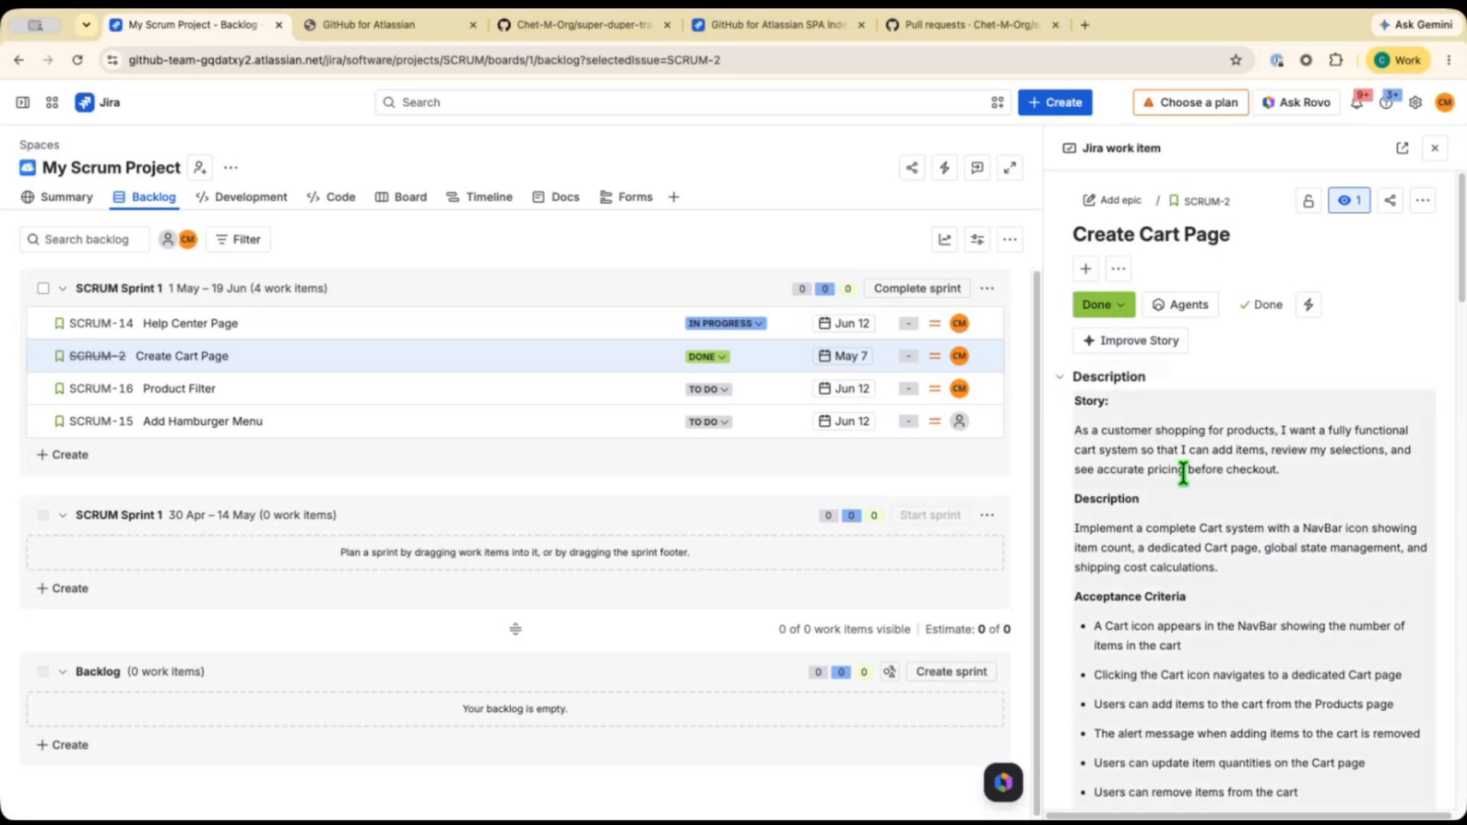
{"action": "scroll", "coordinate": [1183, 474], "scroll_direction": "down", "scroll_amount": 1}
{"action": "scroll", "coordinate": [1183, 473], "scroll_direction": "down", "scroll_amount": 15}
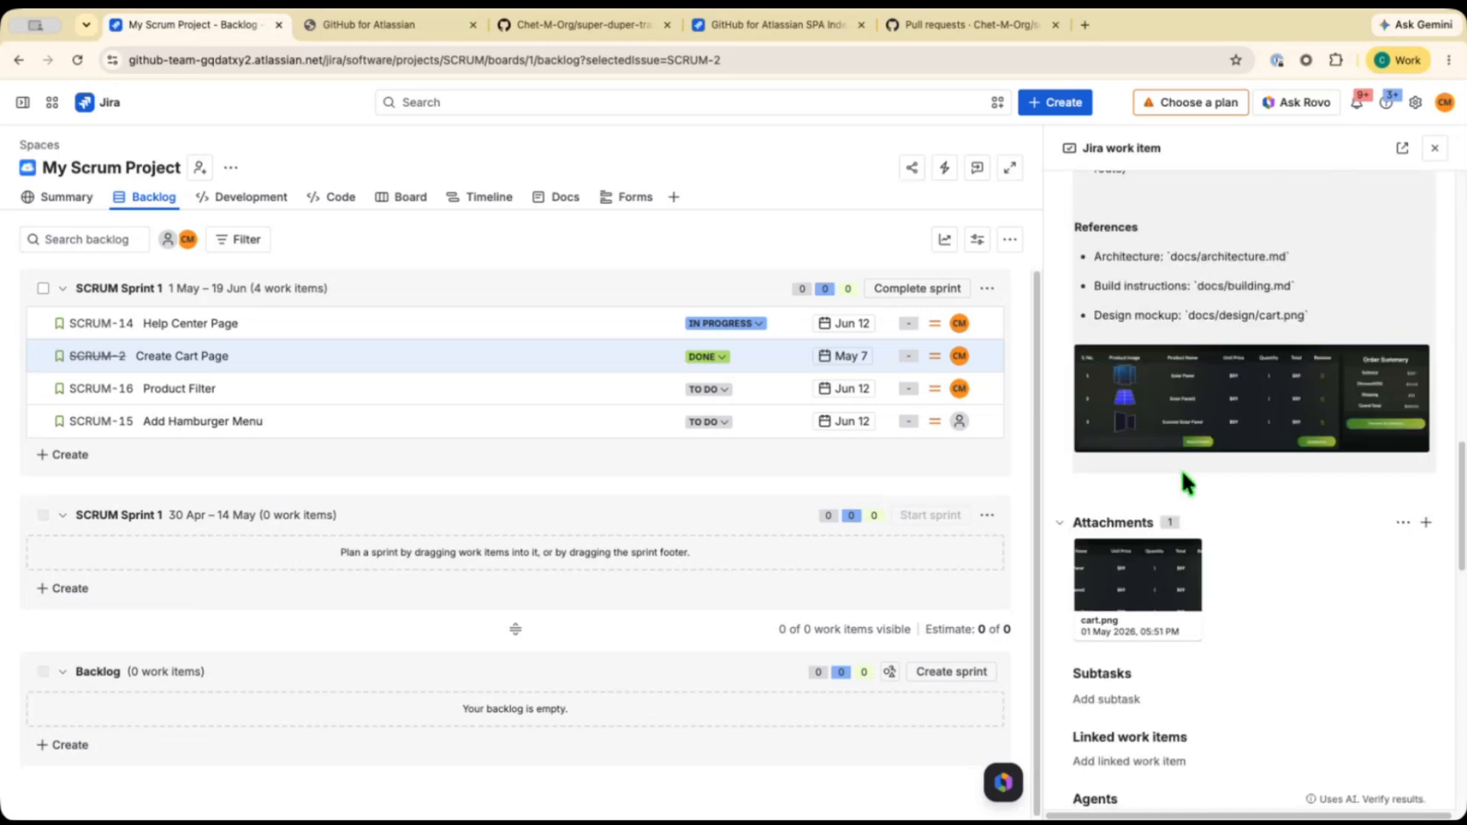
{"action": "scroll", "coordinate": [1183, 473], "scroll_direction": "down", "scroll_amount": 10}
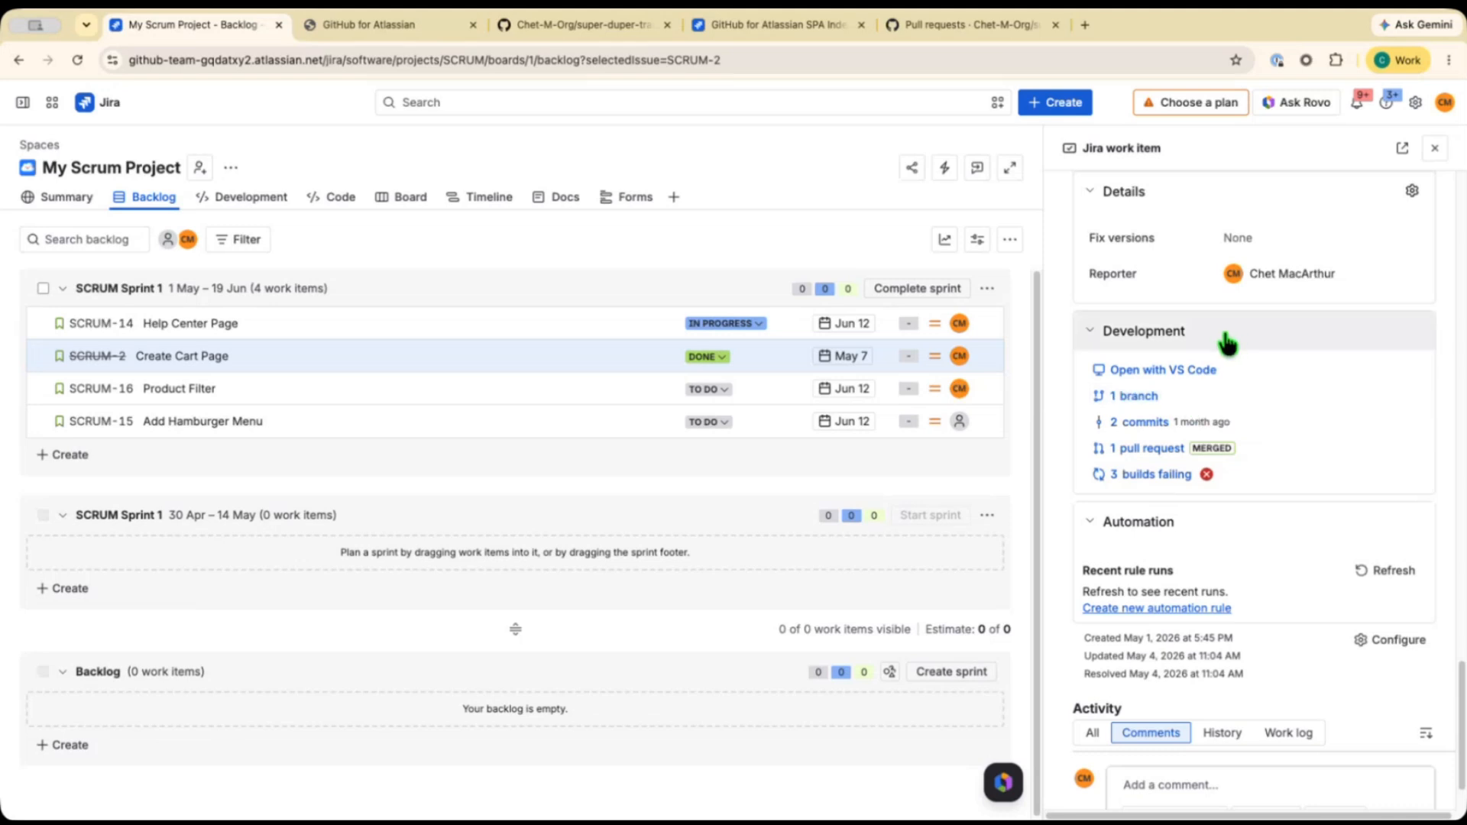
{"action": "left_click", "coordinate": [1138, 397]}
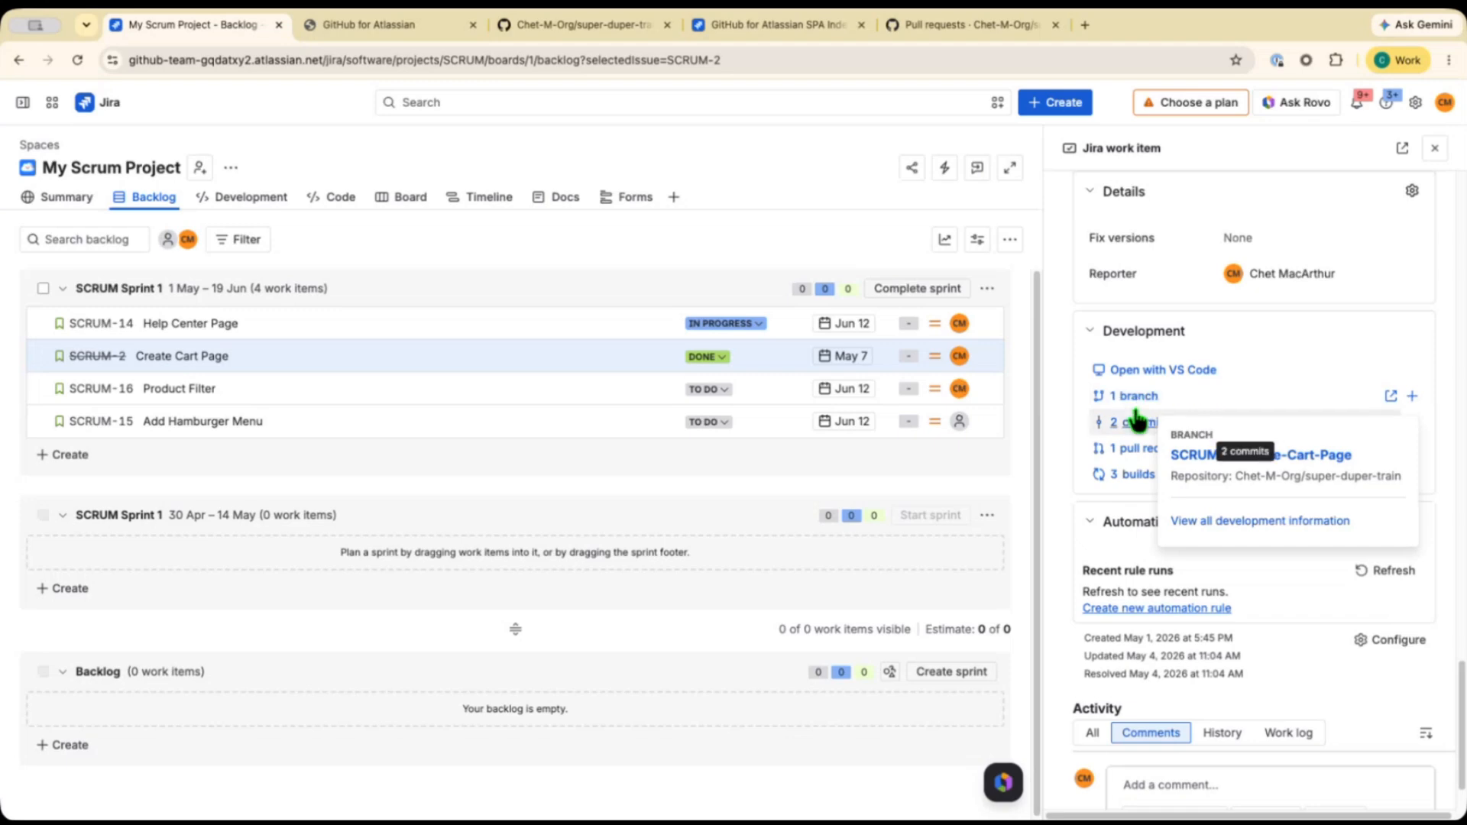
Open SCRUM-2's linked merged pull request in GitHub and read its description.
{"action": "mouse_move", "coordinate": [1138, 424]}
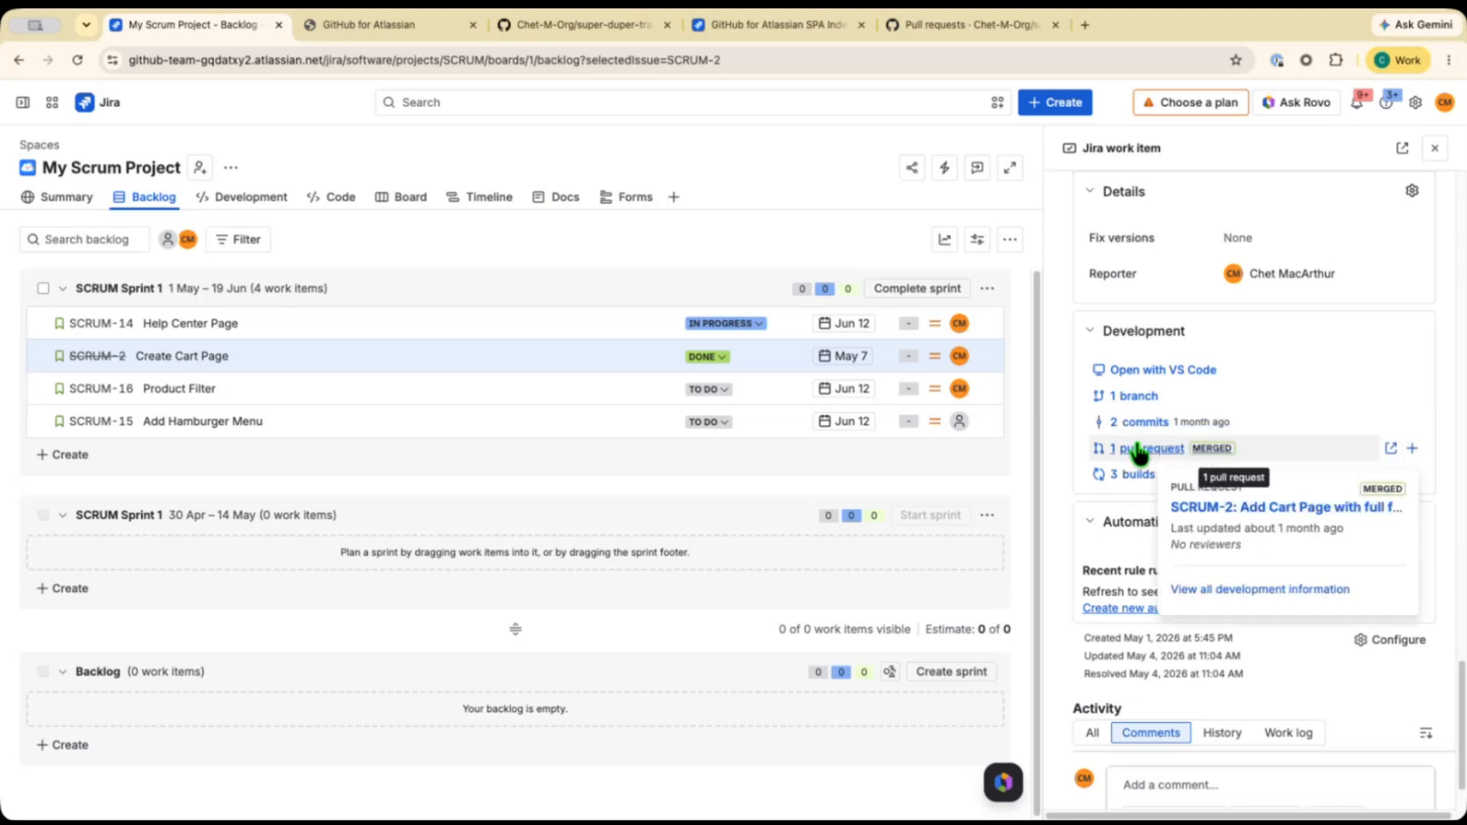
{"action": "left_click", "coordinate": [1206, 506]}
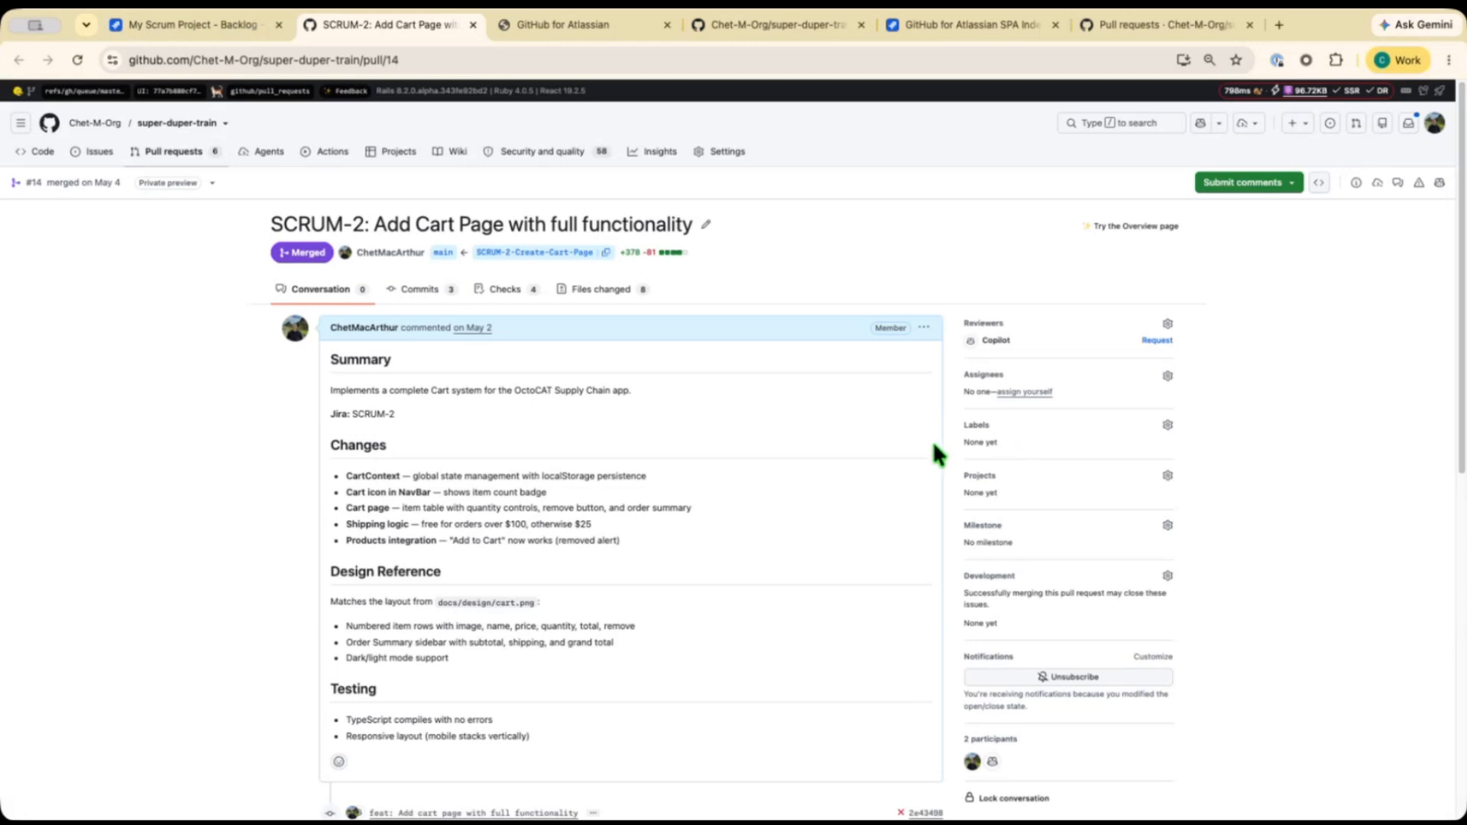
{"action": "scroll", "coordinate": [866, 458], "scroll_direction": "down", "scroll_amount": 4}
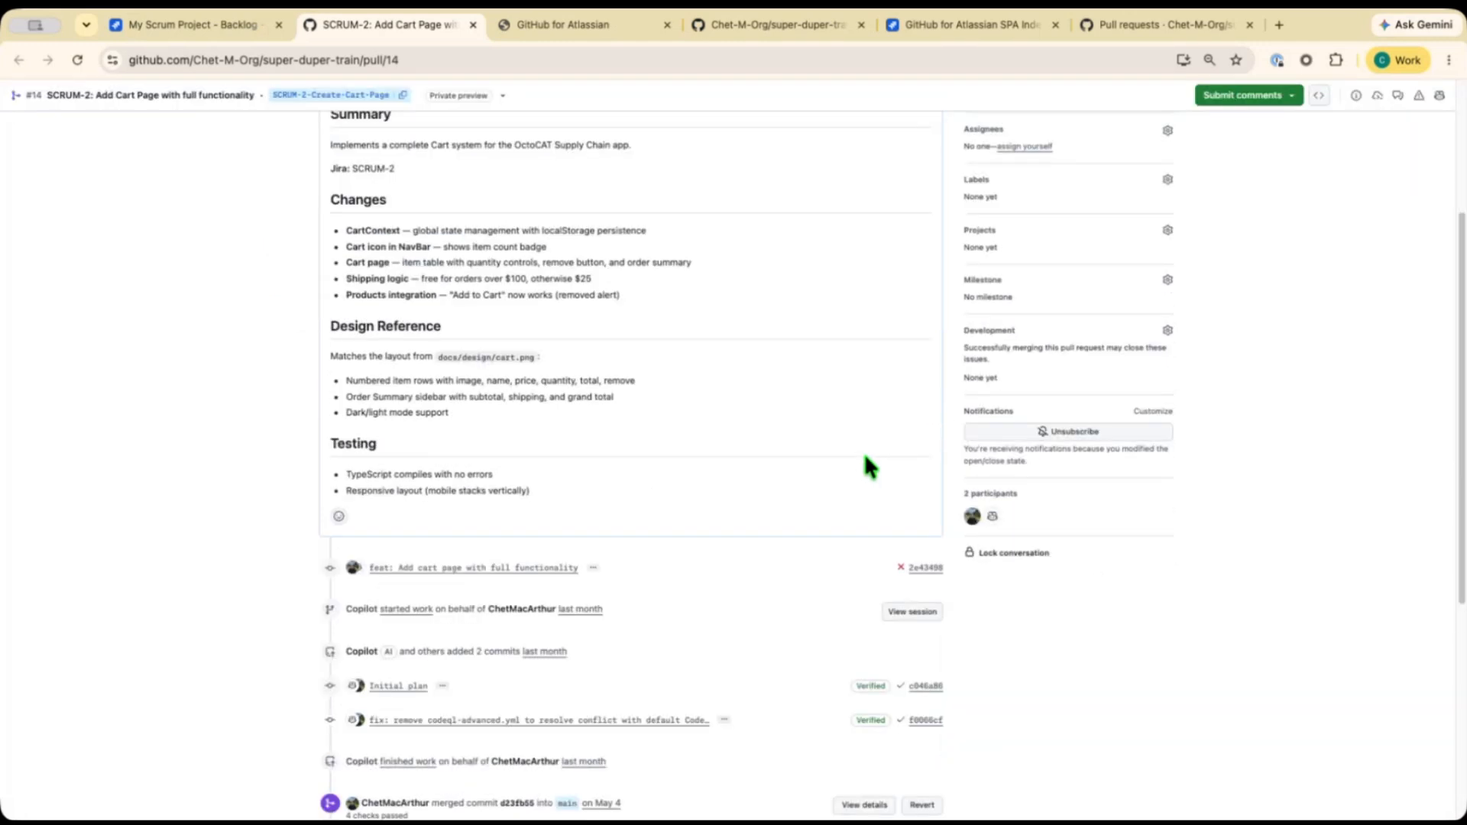
{"action": "scroll", "coordinate": [863, 460], "scroll_direction": "up", "scroll_amount": 3}
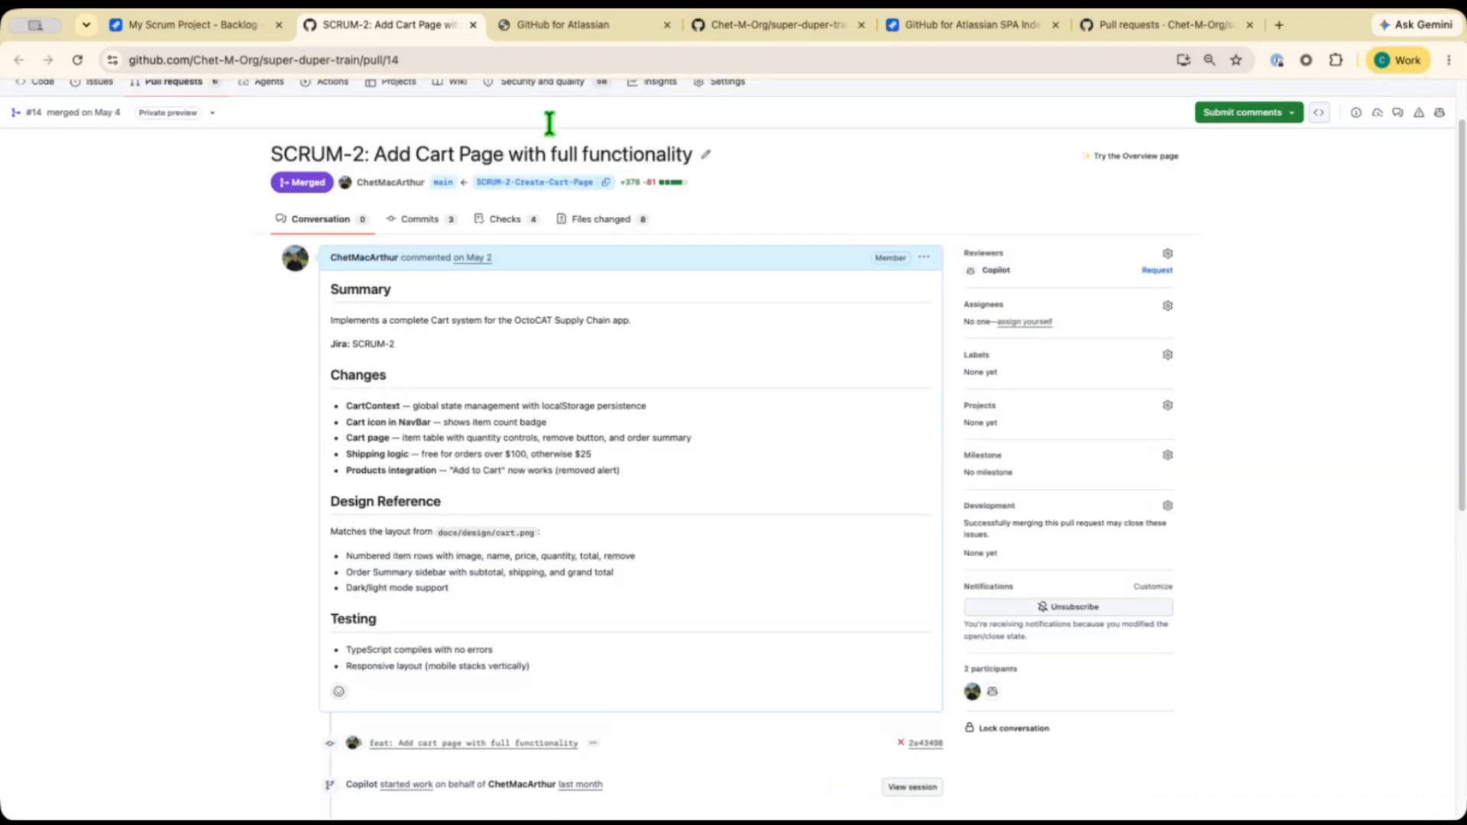
Return to Jira, close the work item panel and open the project's Development page.
{"action": "left_click", "coordinate": [201, 30]}
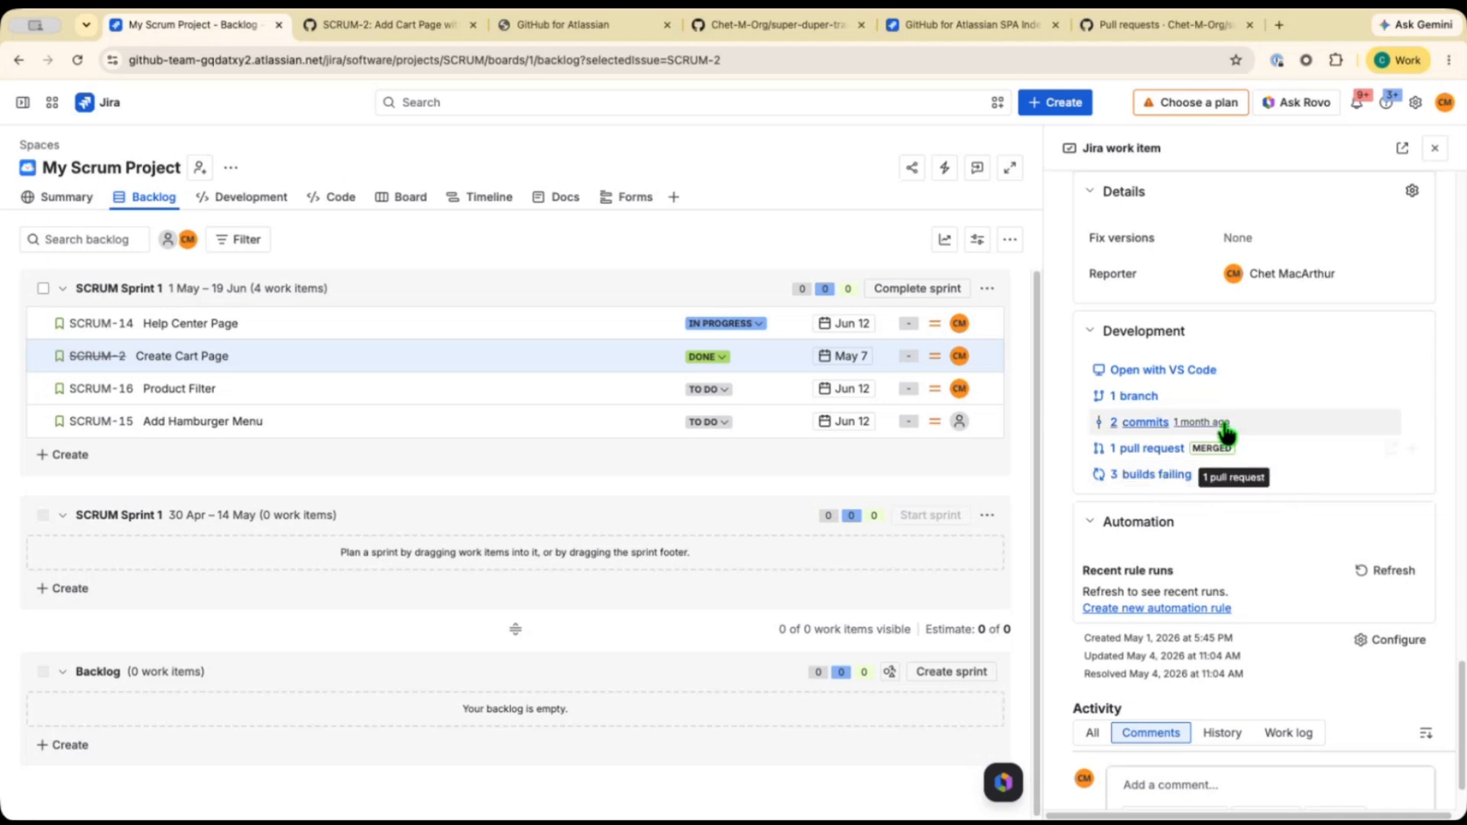
{"action": "left_click", "coordinate": [1433, 150]}
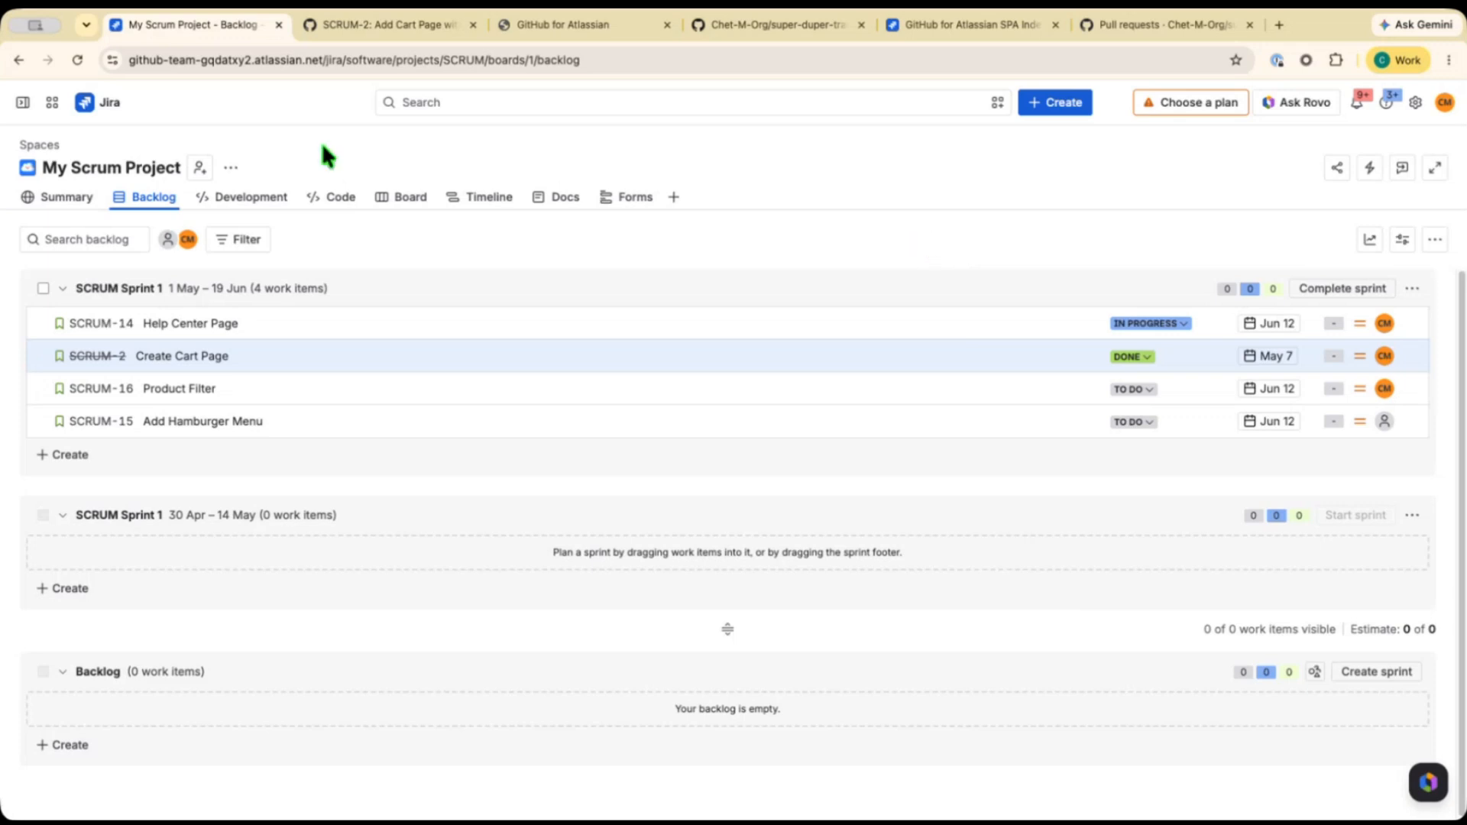
{"action": "left_click", "coordinate": [240, 200]}
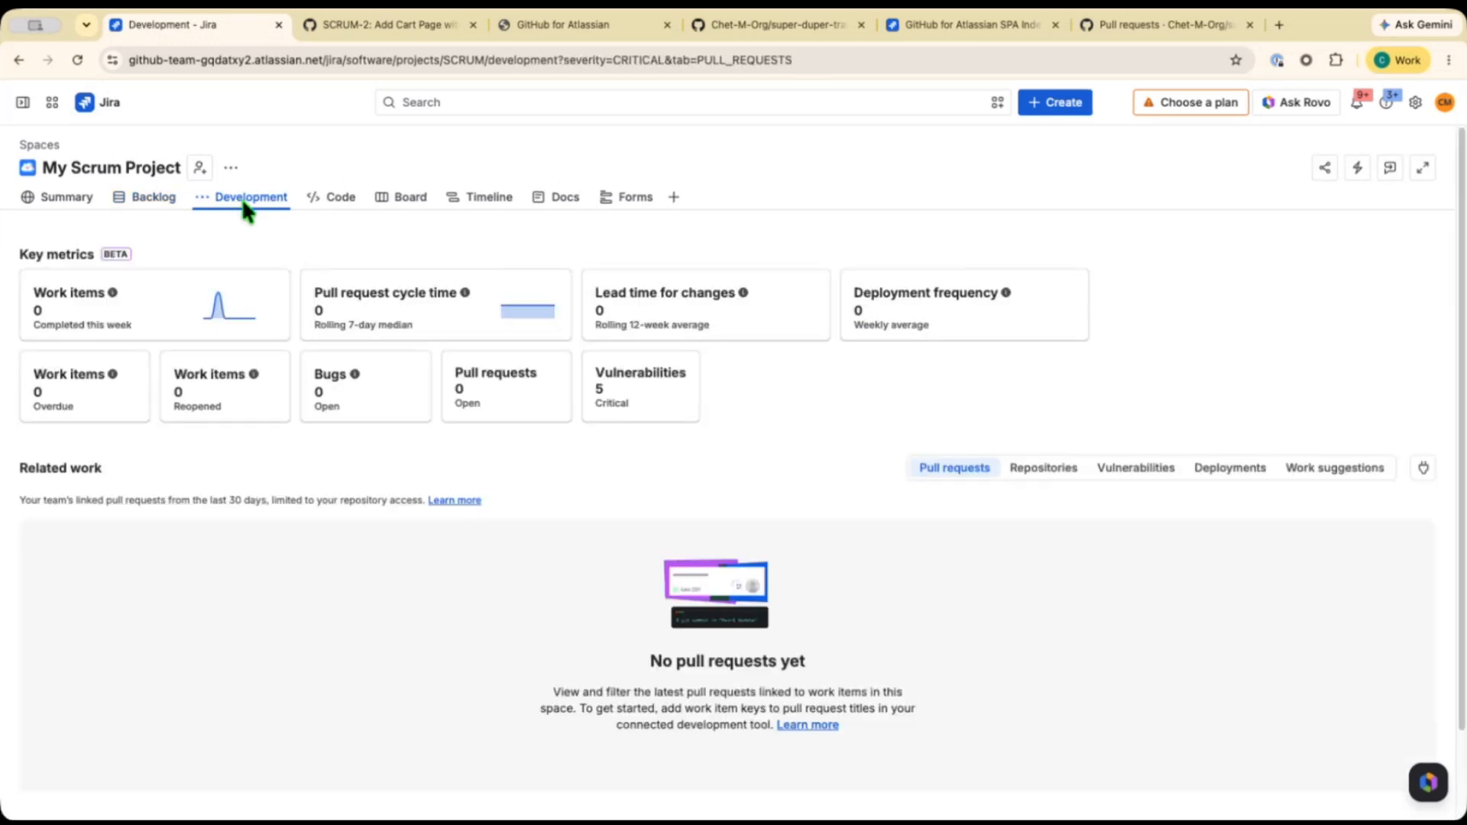
Switch the project's Related work section to the Vulnerabilities list and look through the critical vulnerabilities.
{"action": "scroll", "coordinate": [1100, 376], "scroll_direction": "down", "scroll_amount": 2}
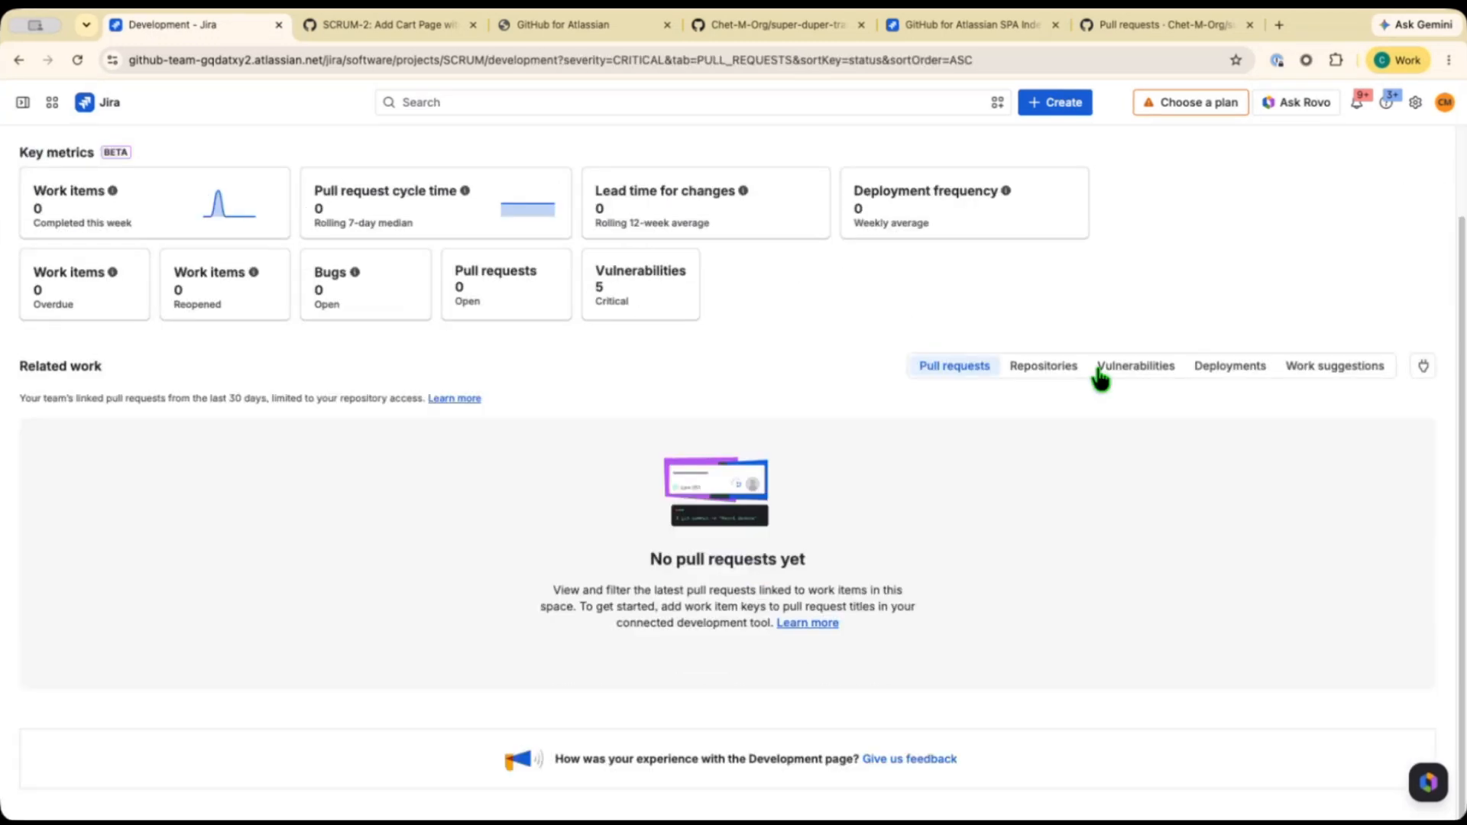
{"action": "left_click", "coordinate": [1136, 368]}
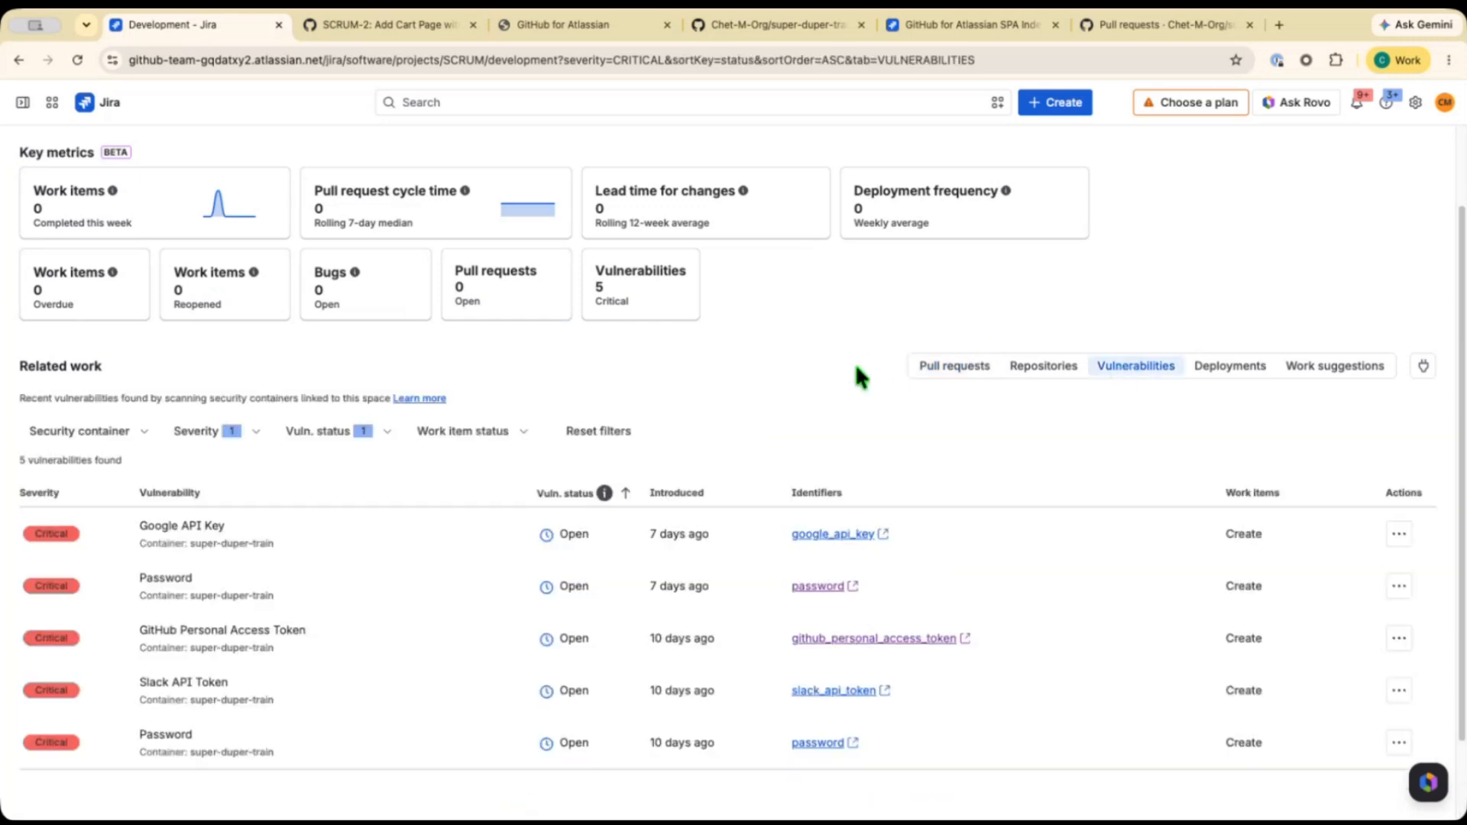
{"action": "scroll", "coordinate": [856, 366], "scroll_direction": "down", "scroll_amount": 1}
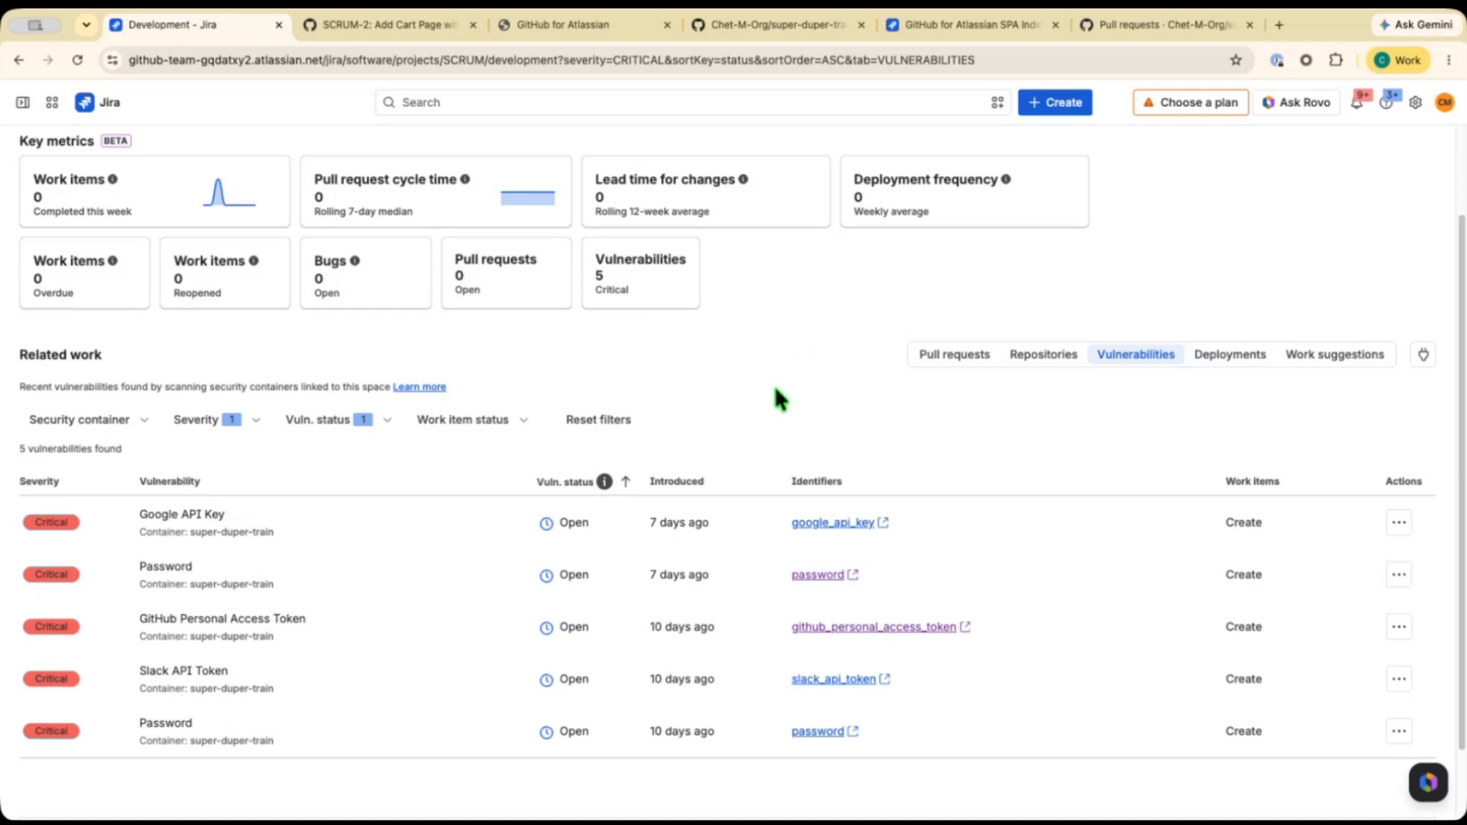
{"action": "scroll", "coordinate": [777, 405], "scroll_direction": "down", "scroll_amount": 2}
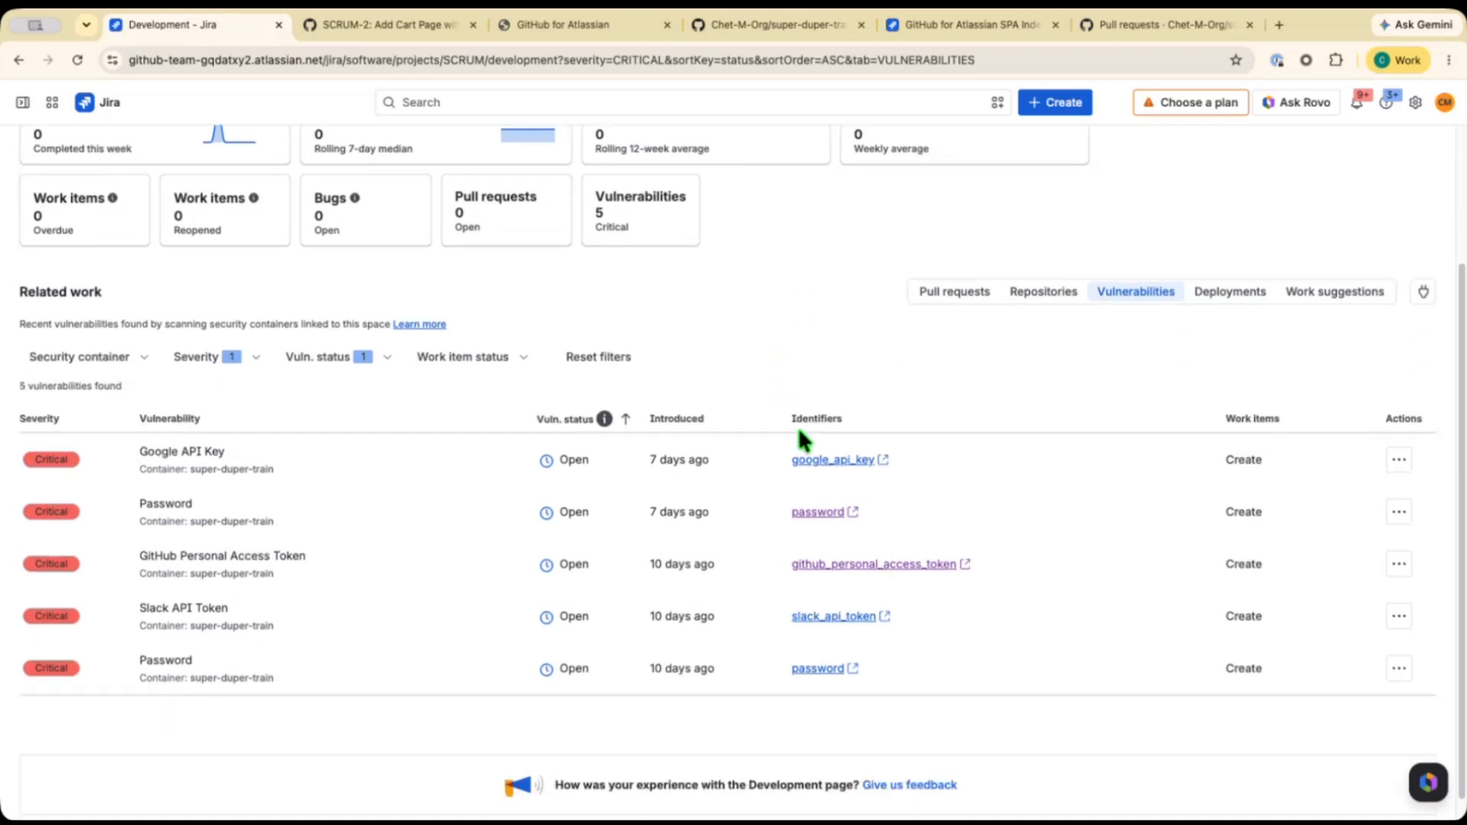
{"action": "scroll", "coordinate": [798, 428], "scroll_direction": "down", "scroll_amount": 1}
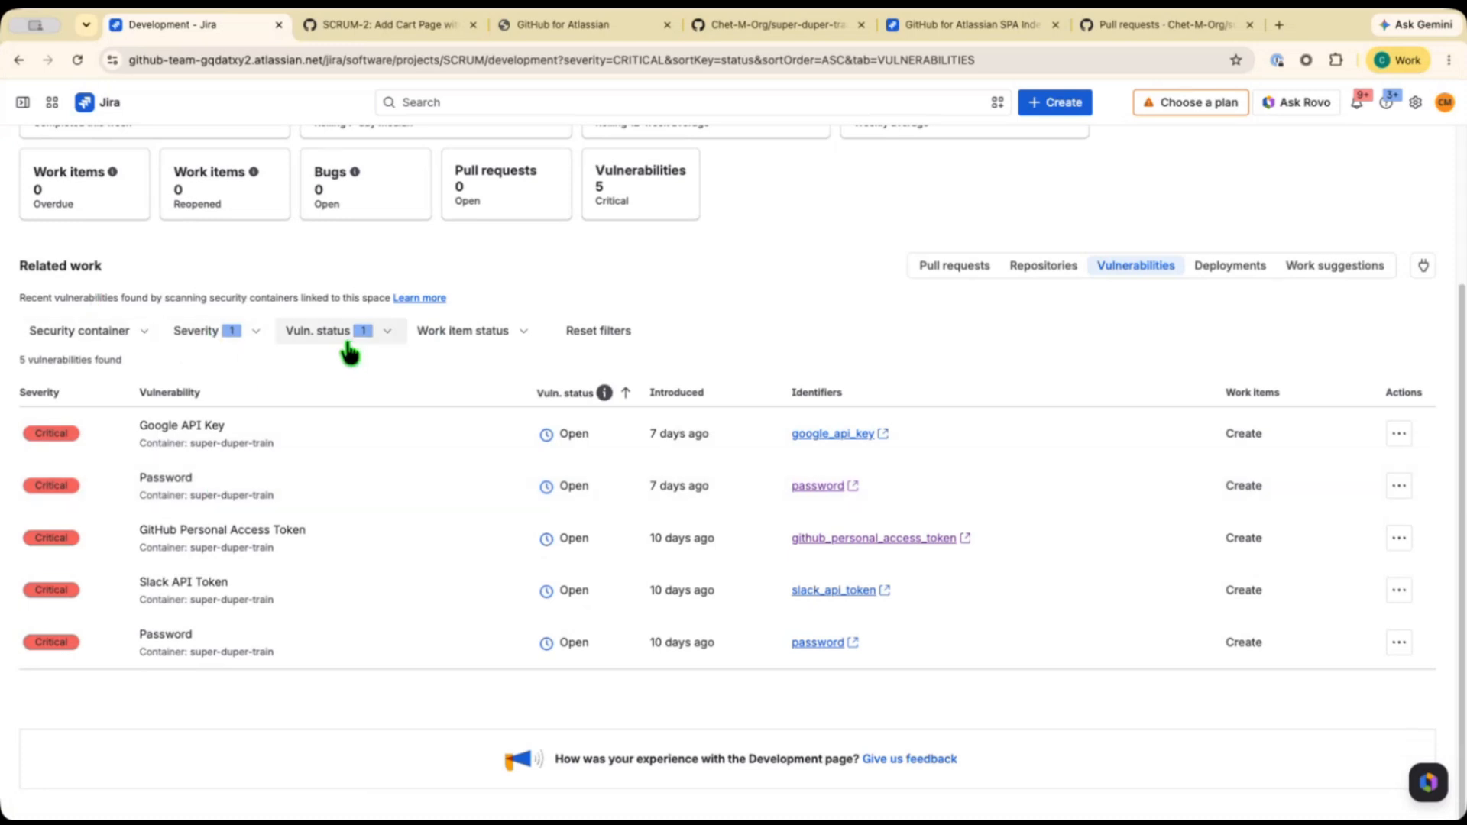
Extend the Severity filter to include High, Medium and Low vulnerabilities alongside Critical.
{"action": "left_click", "coordinate": [208, 340]}
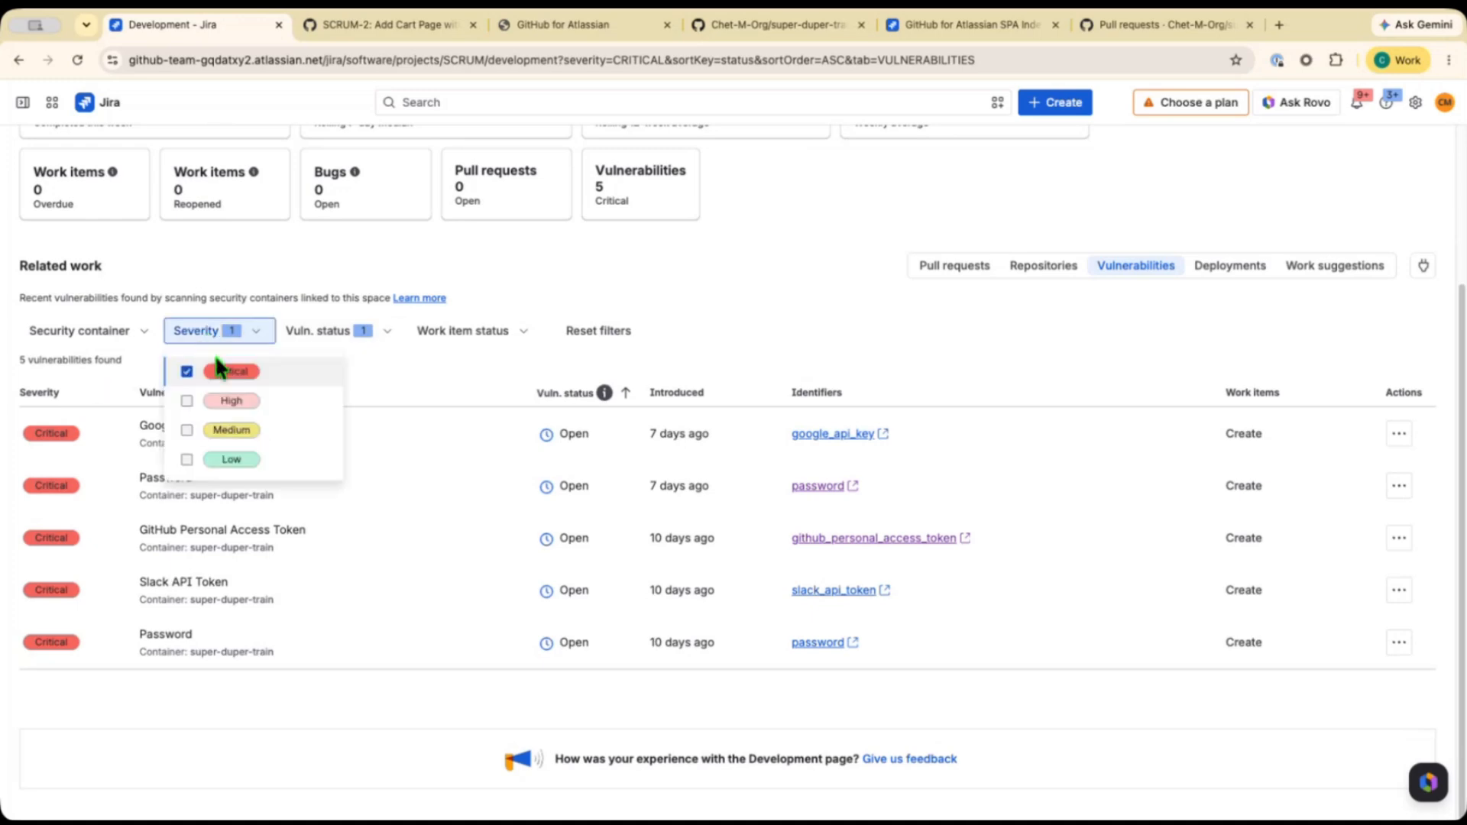
{"action": "left_click", "coordinate": [186, 400]}
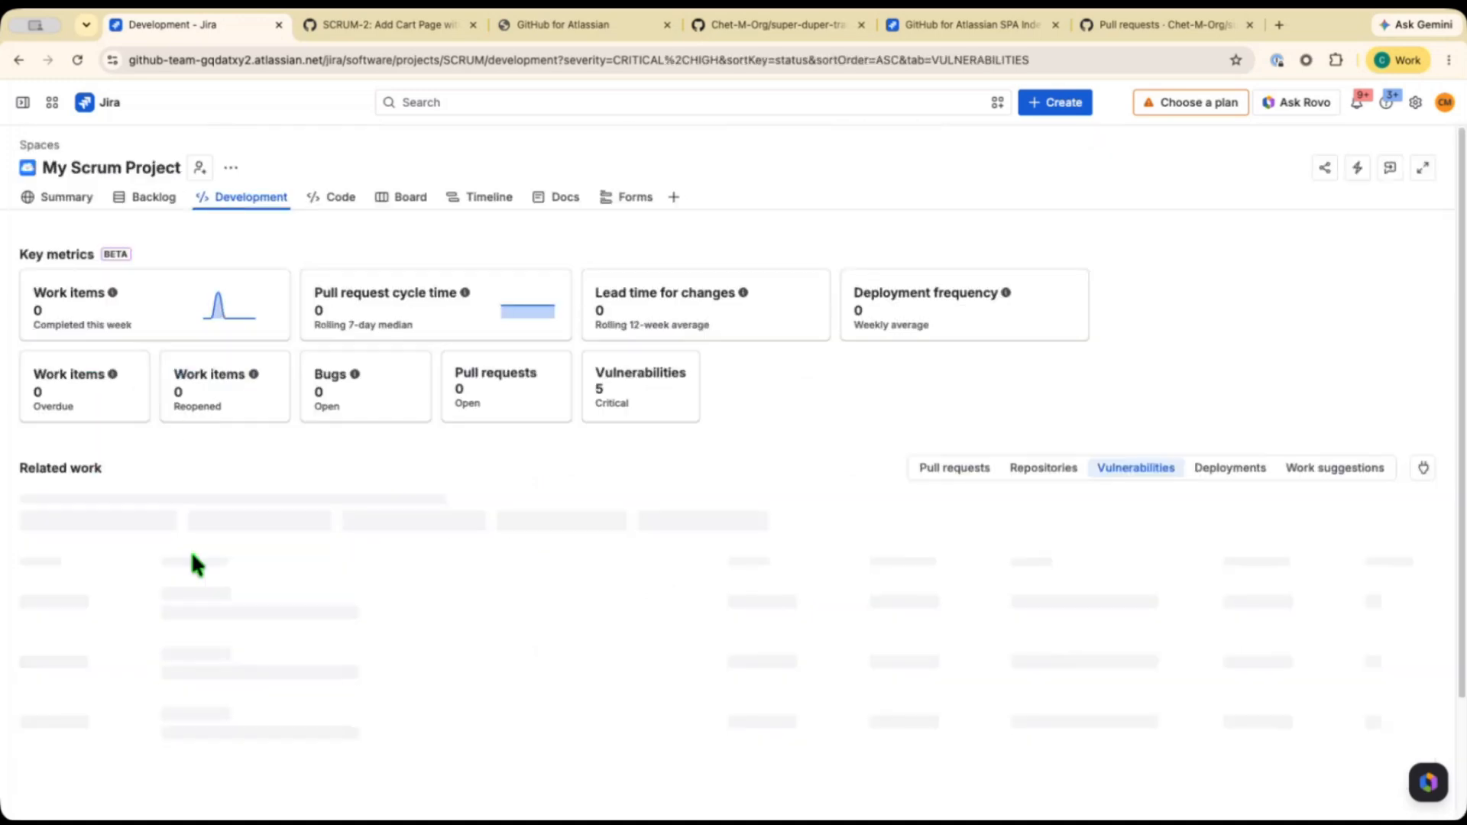
{"action": "left_click", "coordinate": [188, 631]}
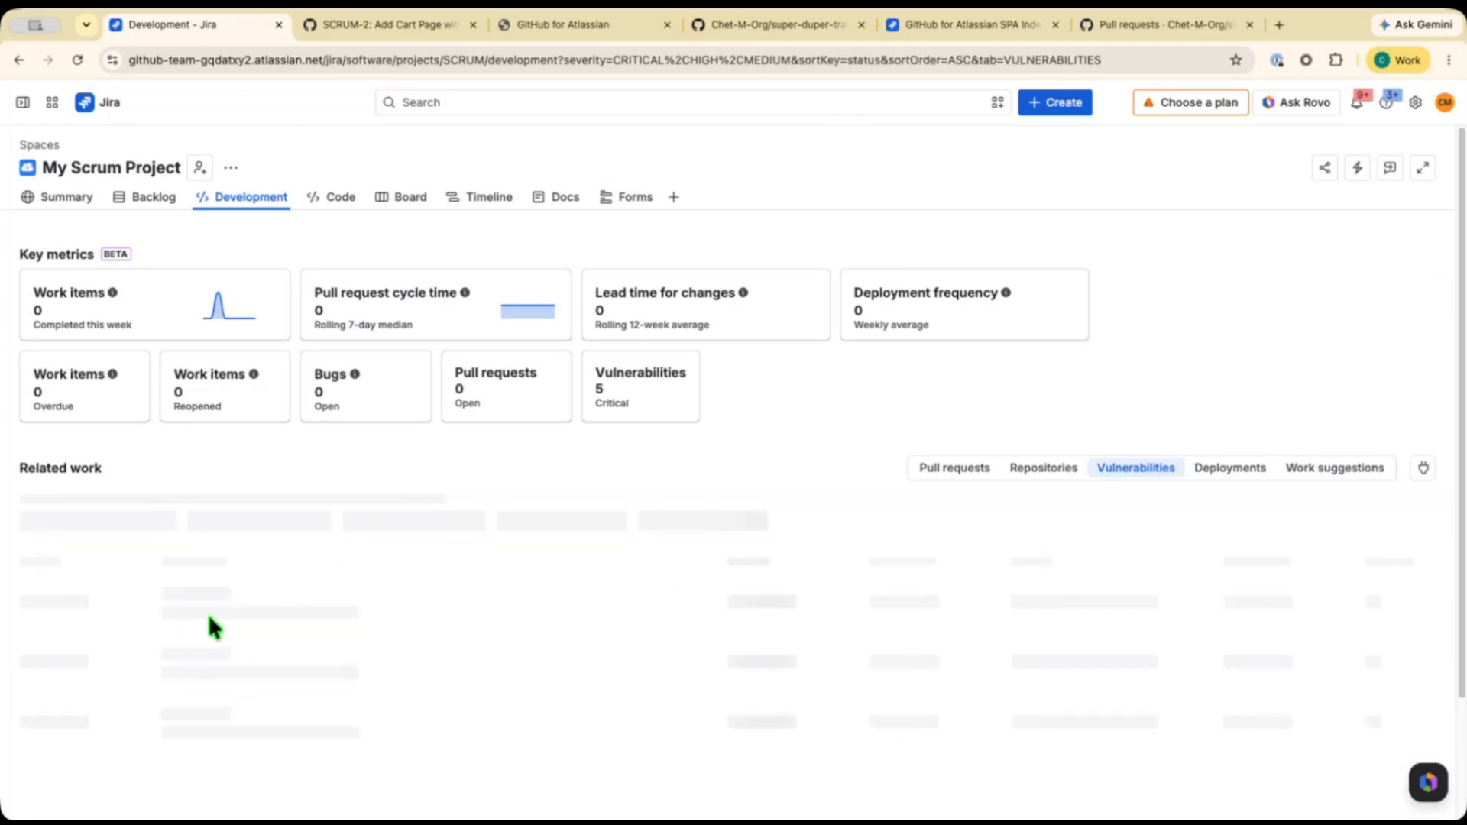
{"action": "left_click", "coordinate": [187, 659]}
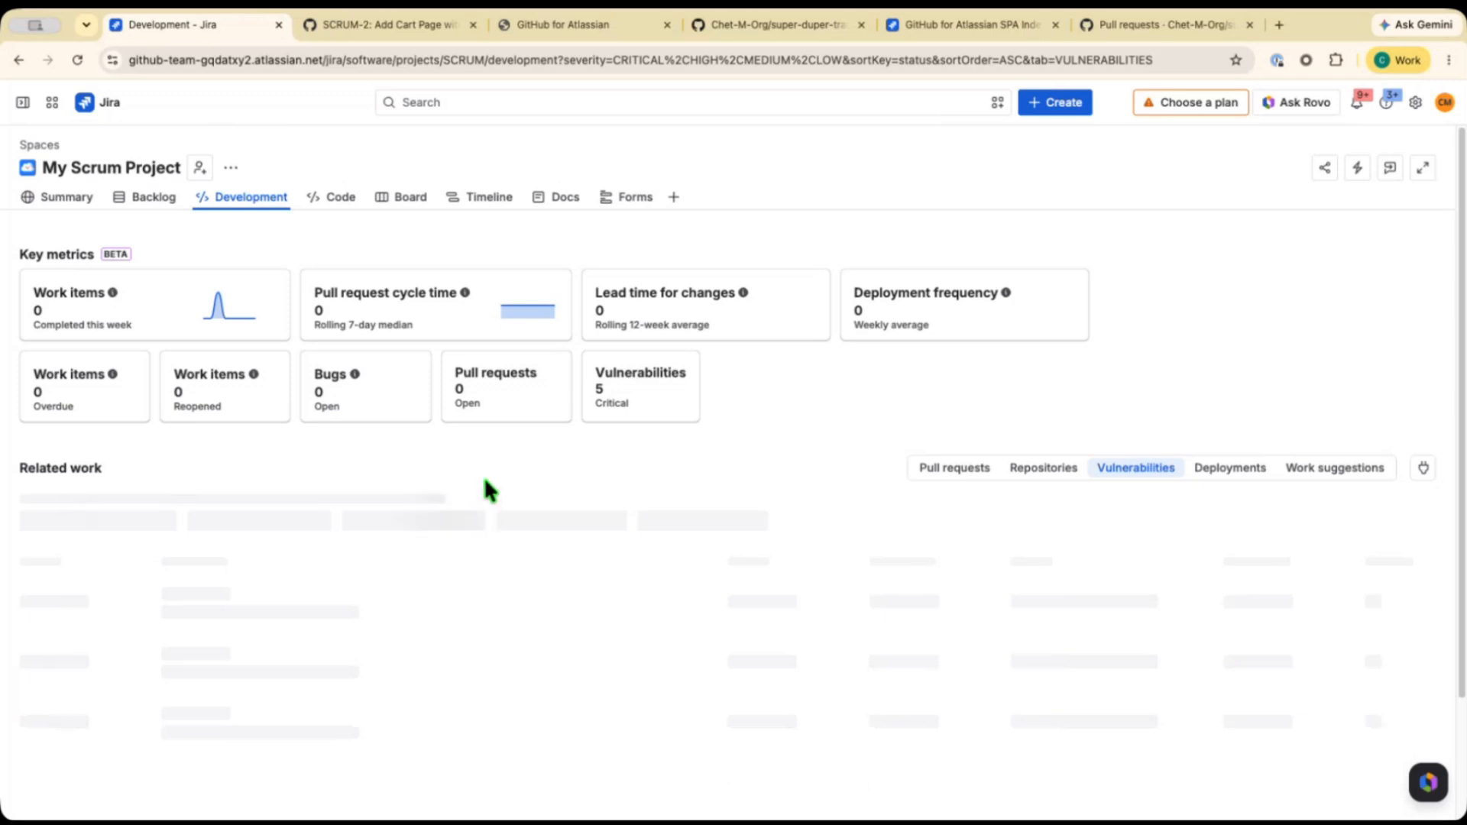
{"action": "left_click", "coordinate": [595, 483]}
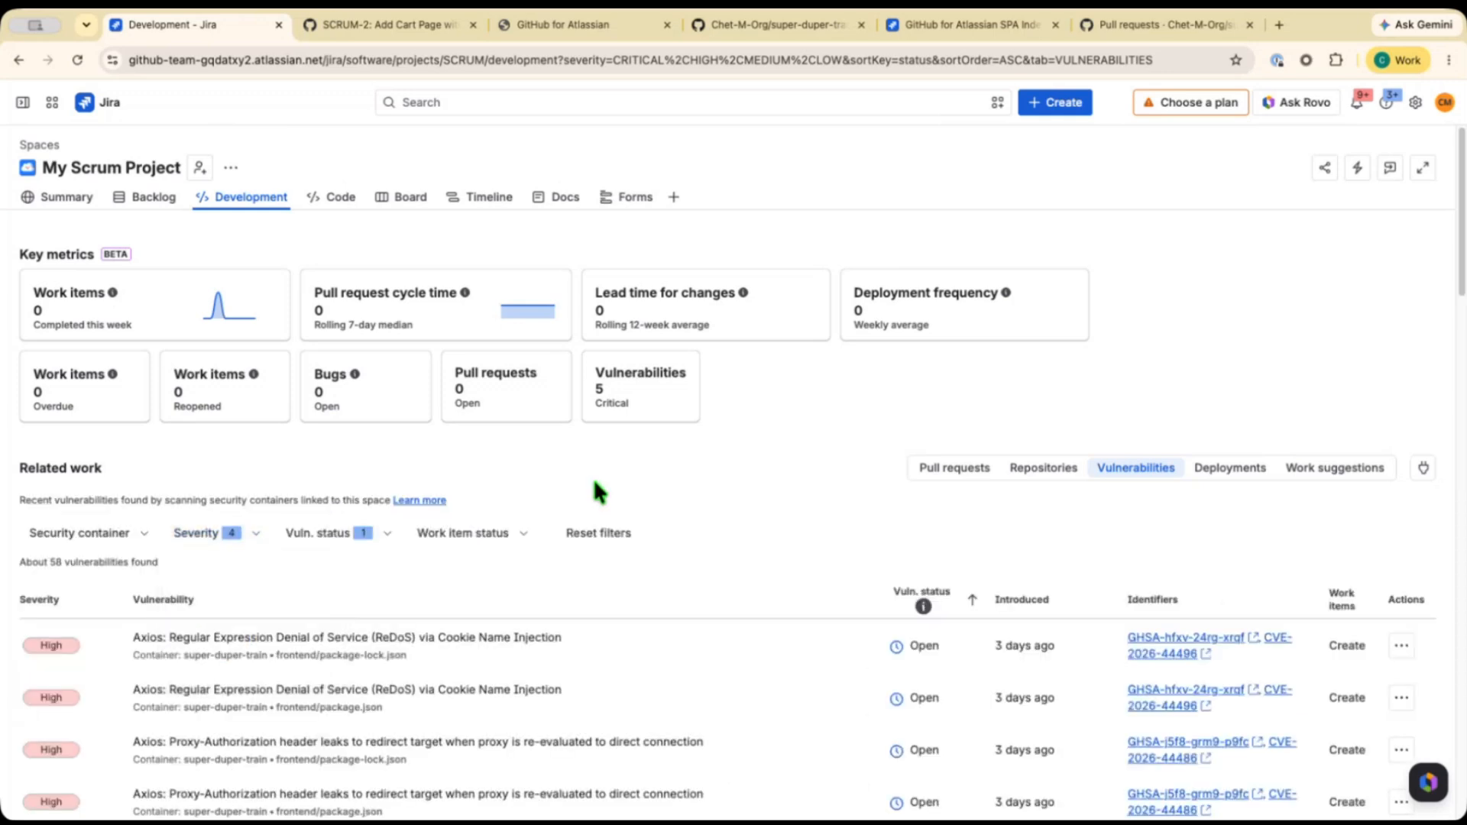
Open the Axios ReDoS via Cookie Name Injection vulnerability's Dependabot alert in GitHub, review it, and return to Jira.
{"action": "scroll", "coordinate": [595, 483], "scroll_direction": "down", "scroll_amount": 3}
{"action": "scroll", "coordinate": [595, 491], "scroll_direction": "down", "scroll_amount": 1}
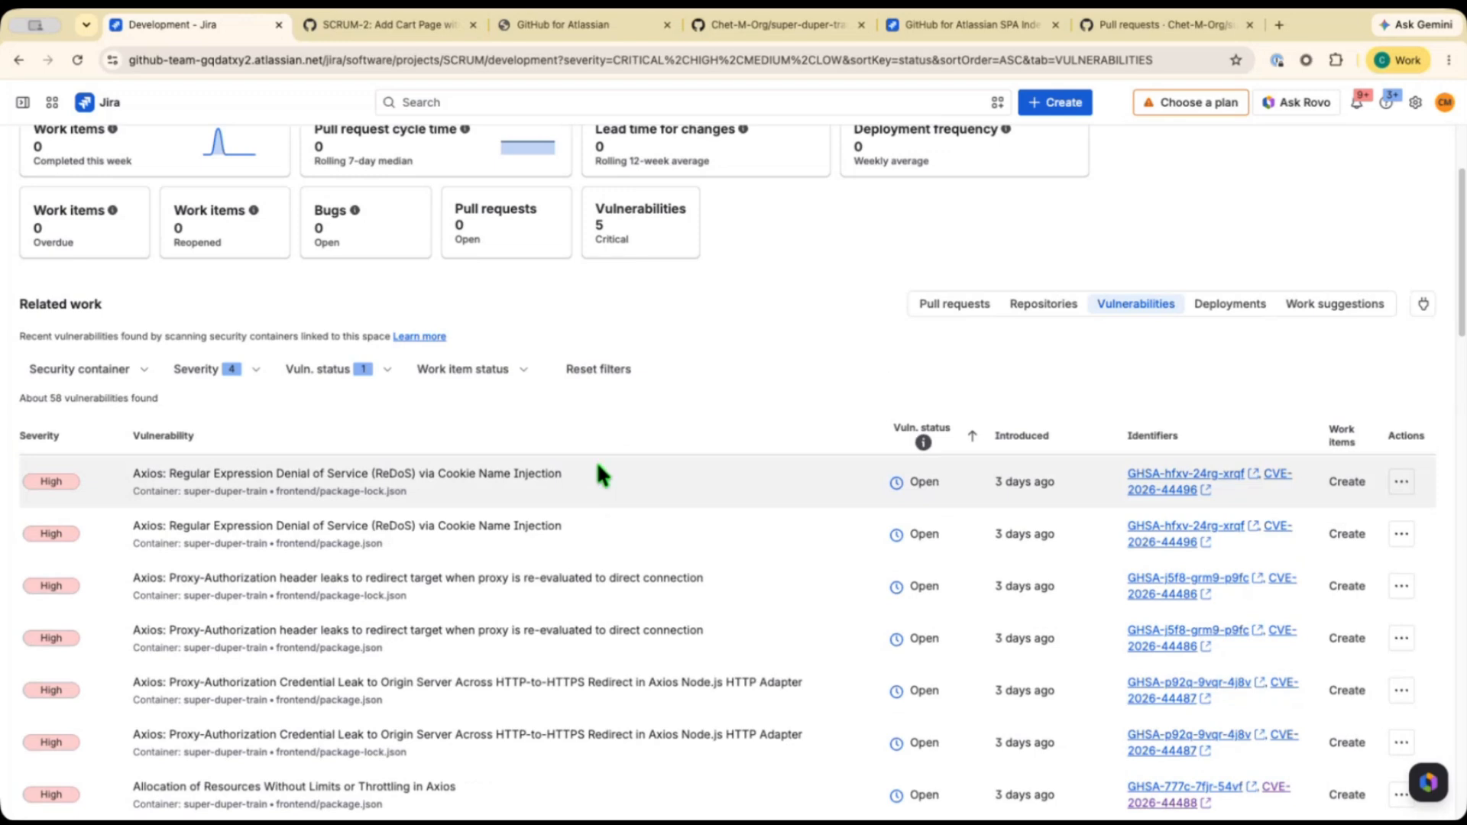
{"action": "left_click", "coordinate": [468, 473]}
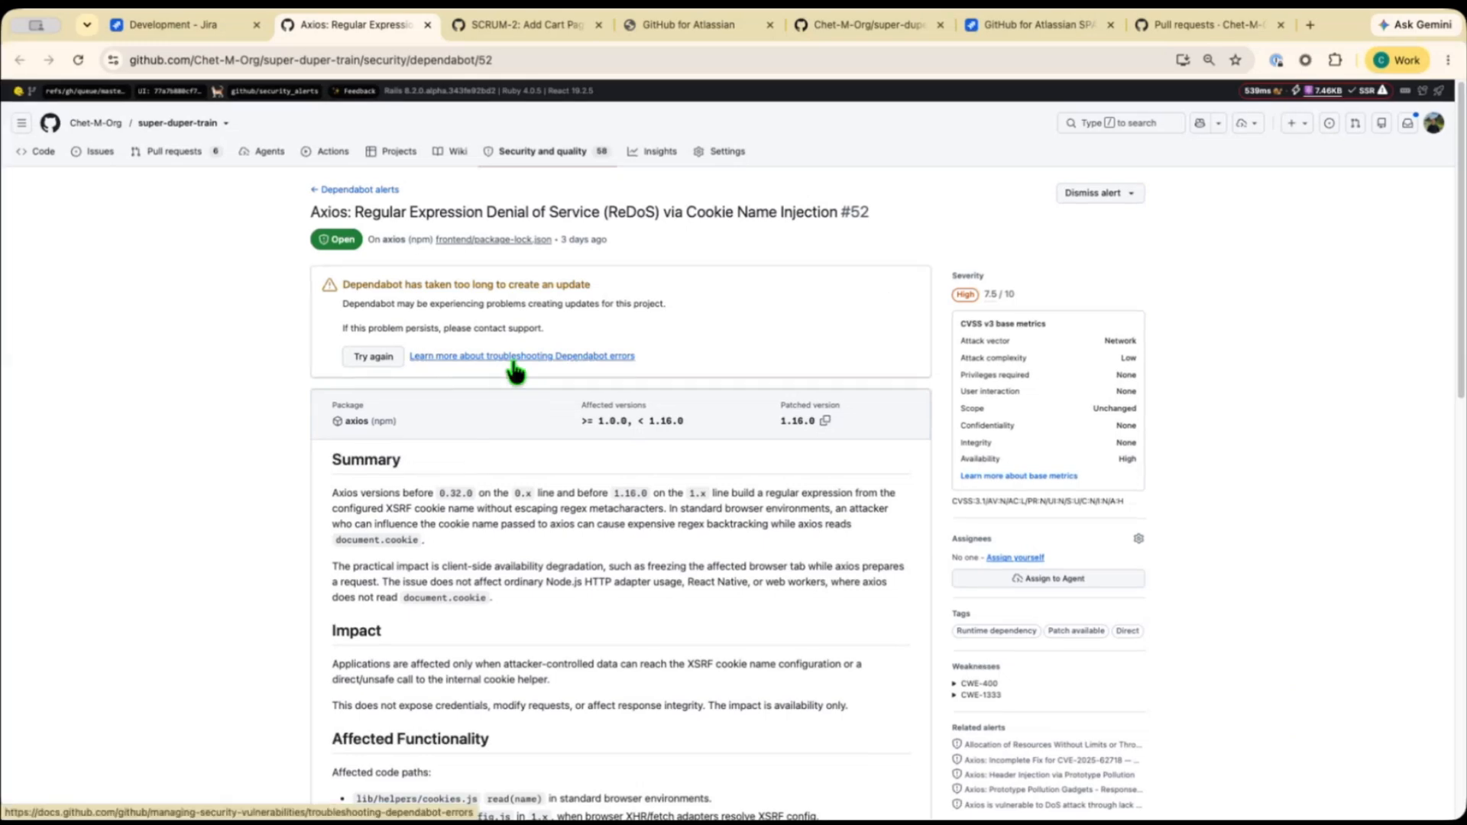
{"action": "scroll", "coordinate": [491, 573], "scroll_direction": "down", "scroll_amount": 1}
{"action": "scroll", "coordinate": [491, 573], "scroll_direction": "up", "scroll_amount": 1}
{"action": "left_click", "coordinate": [179, 29]}
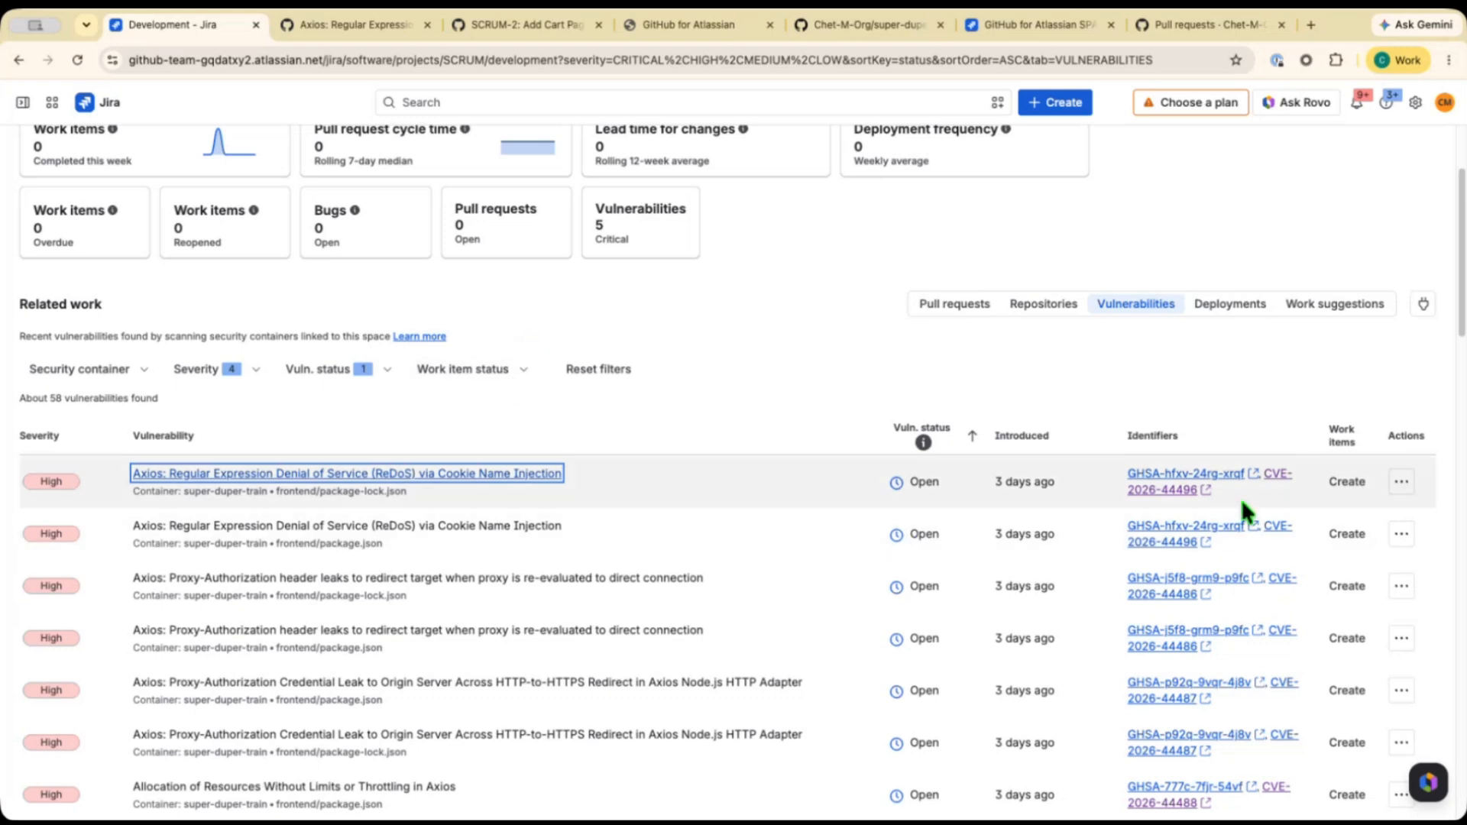
Start creating a story from the Axios ReDoS vulnerability, review the prefilled form, and close it without creating.
{"action": "left_click", "coordinate": [1347, 482]}
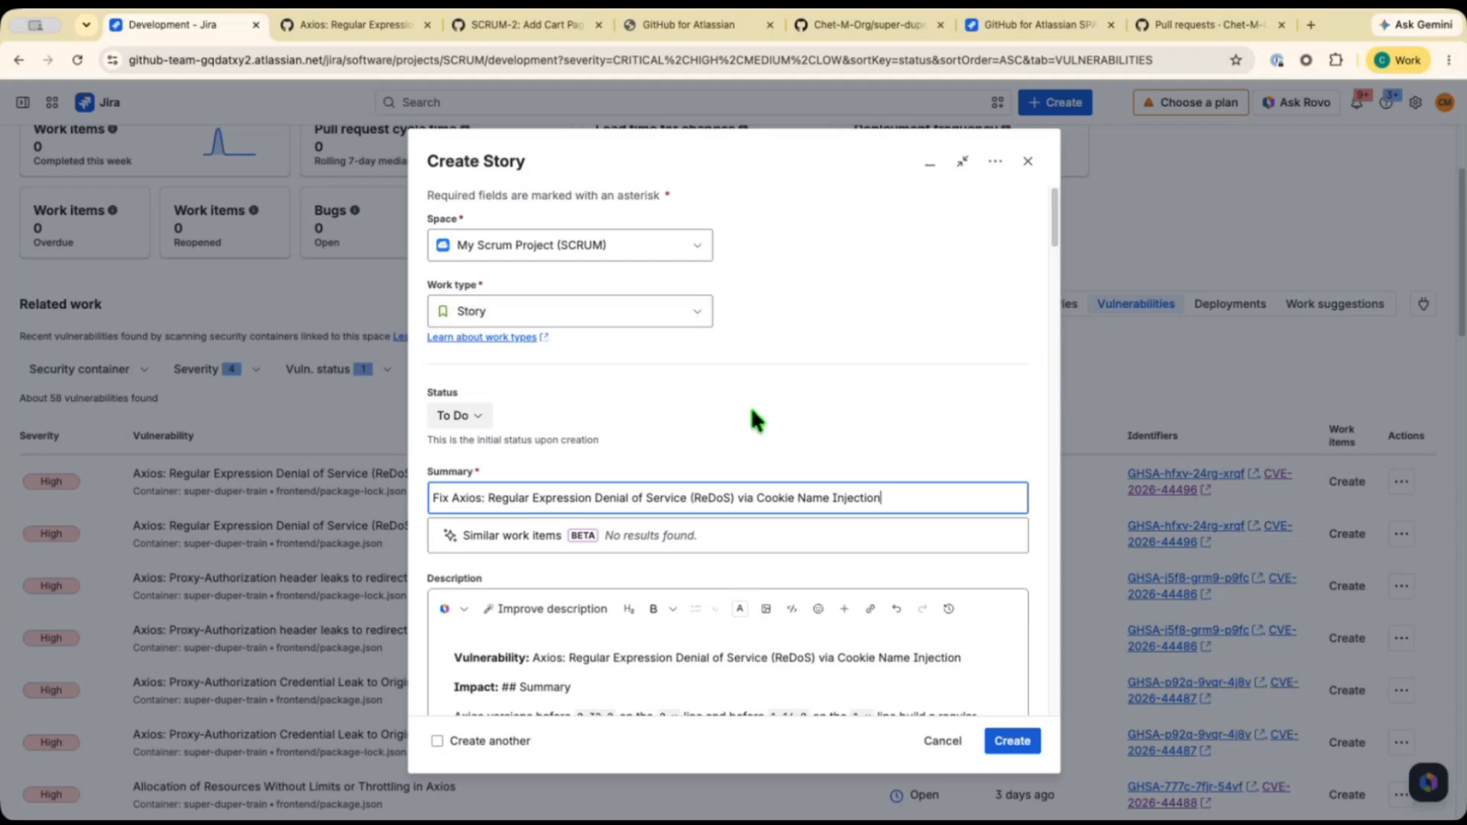
{"action": "scroll", "coordinate": [753, 412], "scroll_direction": "down", "scroll_amount": 5}
{"action": "scroll", "coordinate": [755, 415], "scroll_direction": "down", "scroll_amount": 2}
{"action": "scroll", "coordinate": [755, 415], "scroll_direction": "up", "scroll_amount": 7}
{"action": "left_click", "coordinate": [1027, 162]}
{"action": "left_click", "coordinate": [848, 243]}
{"action": "scroll", "coordinate": [767, 296], "scroll_direction": "up", "scroll_amount": 3}
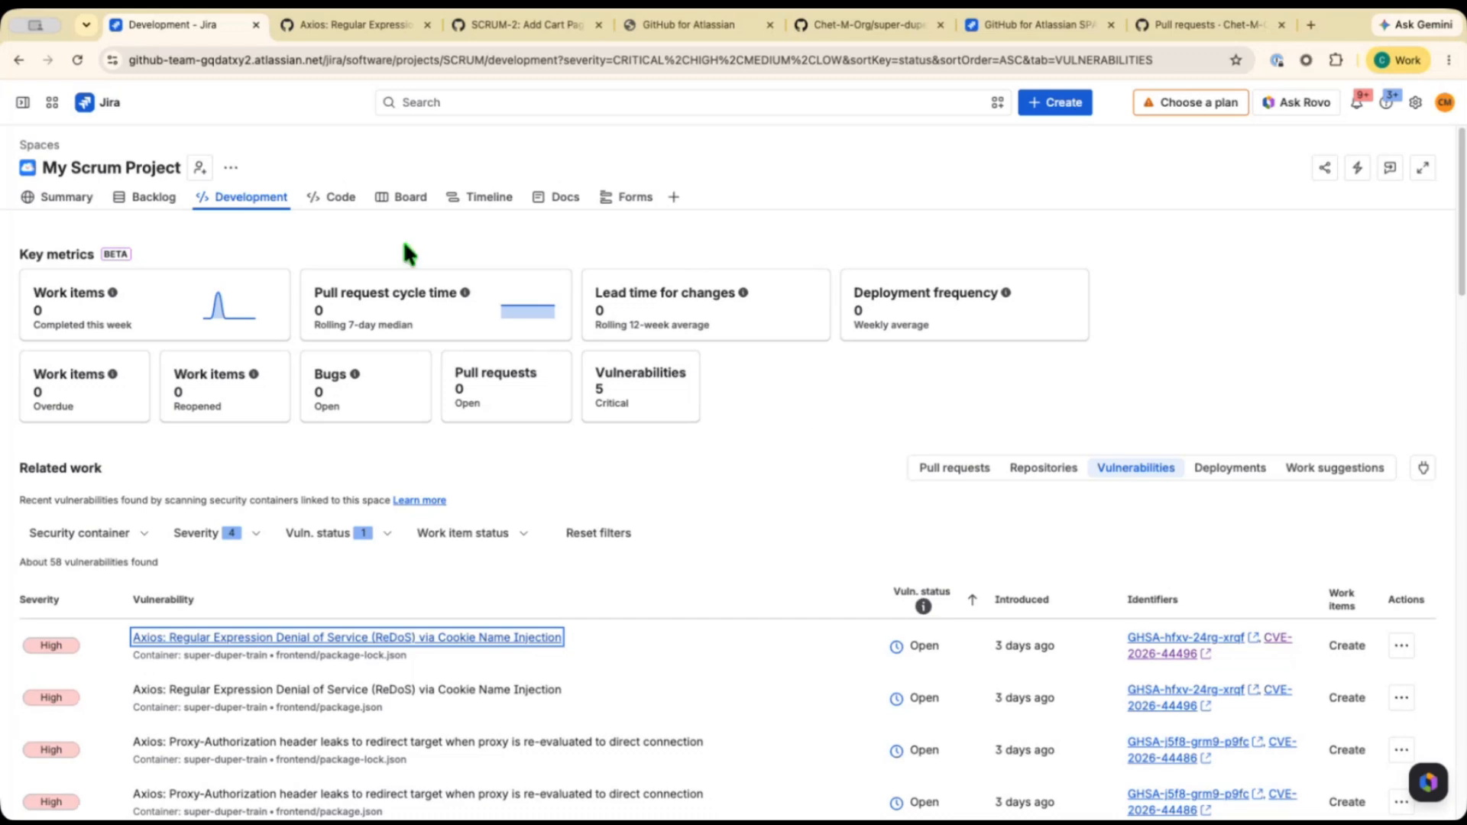
Open Explore more apps in a new tab and search the Jira marketplace for Github.
{"action": "left_click", "coordinate": [23, 102]}
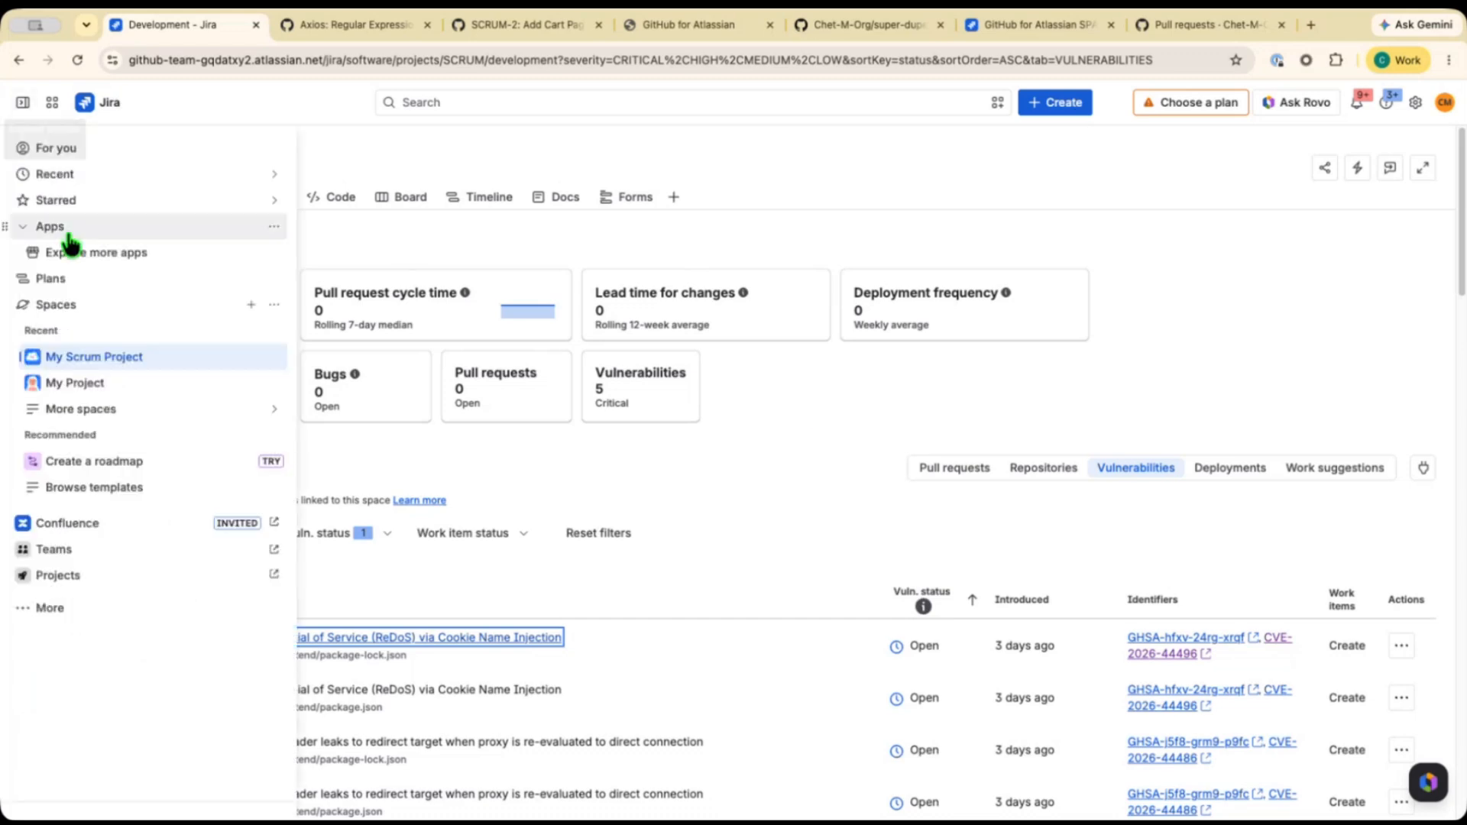
{"action": "right_click", "coordinate": [80, 254]}
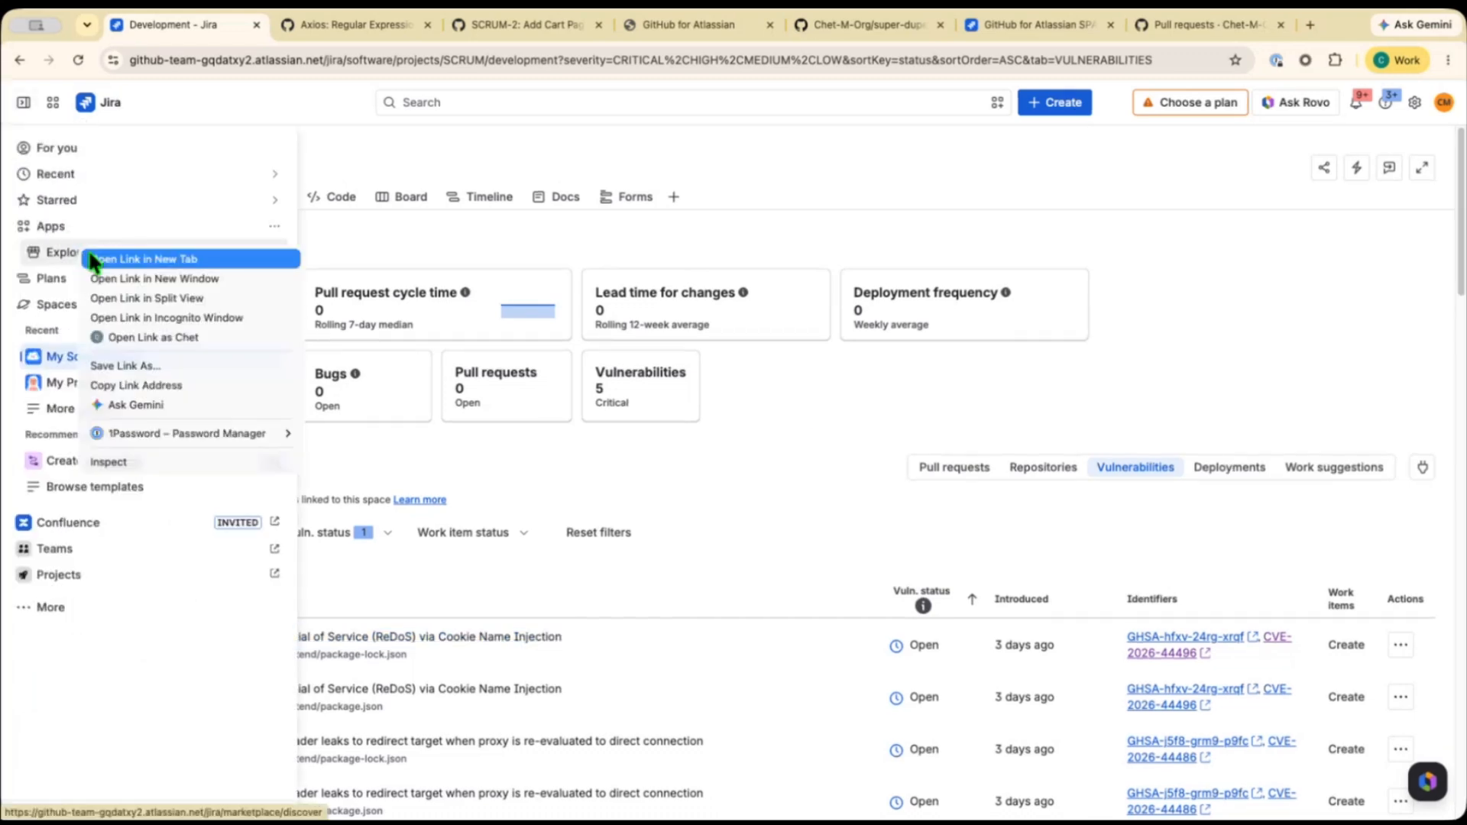
{"action": "left_click", "coordinate": [99, 259]}
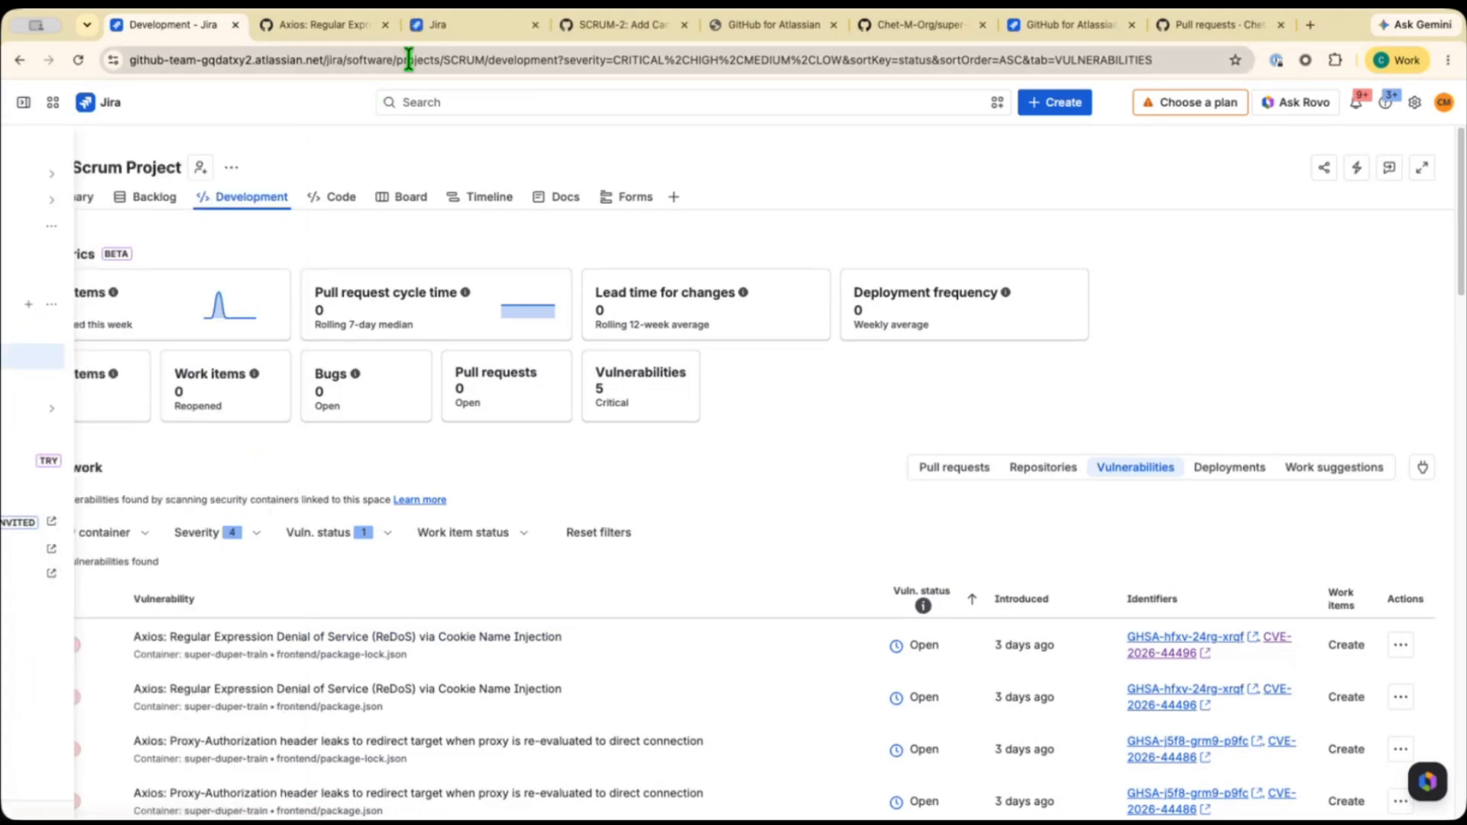
{"action": "left_click", "coordinate": [428, 30]}
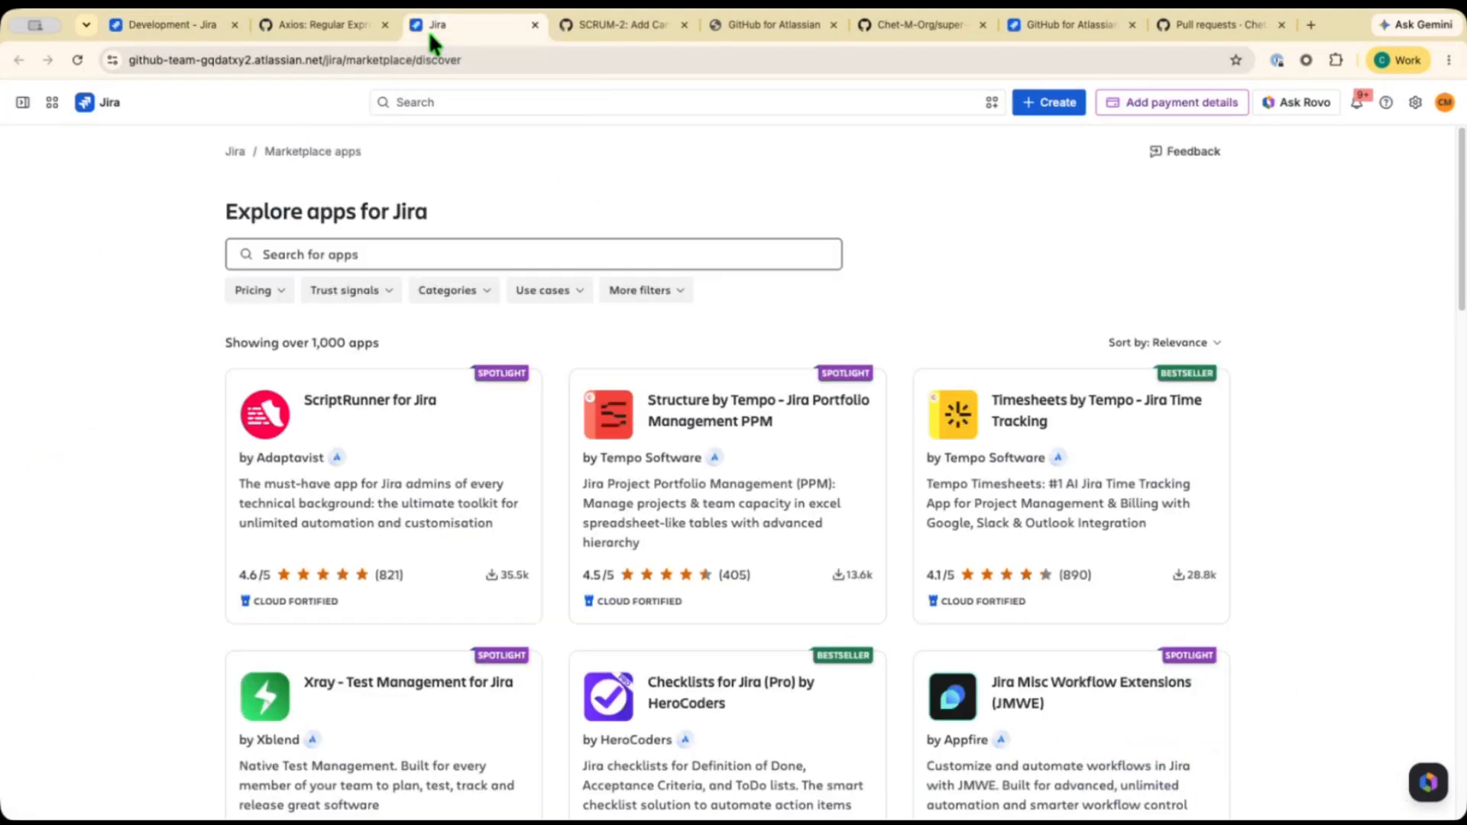
{"action": "left_click", "coordinate": [286, 248]}
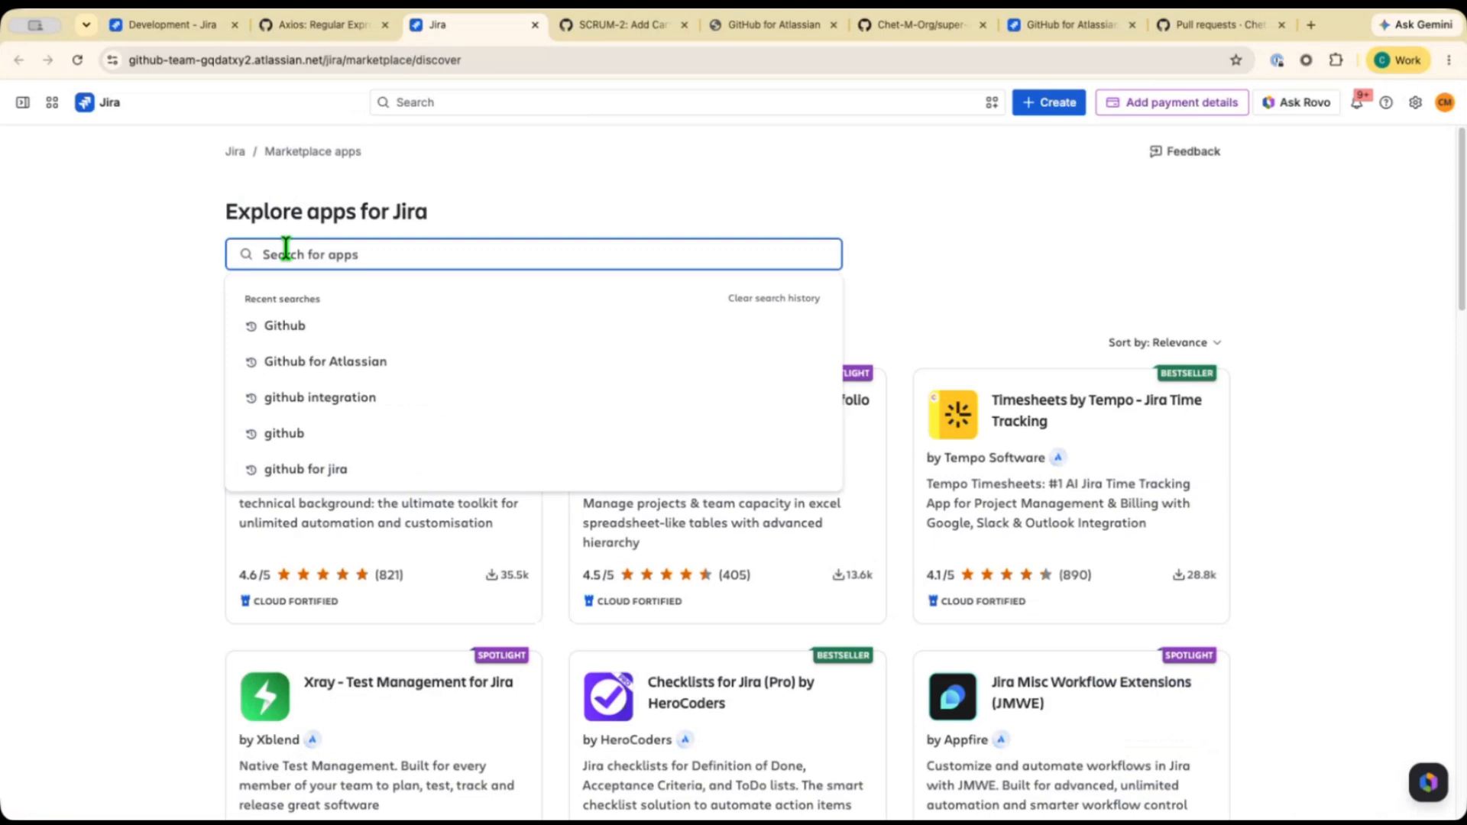
{"action": "left_click", "coordinate": [283, 326]}
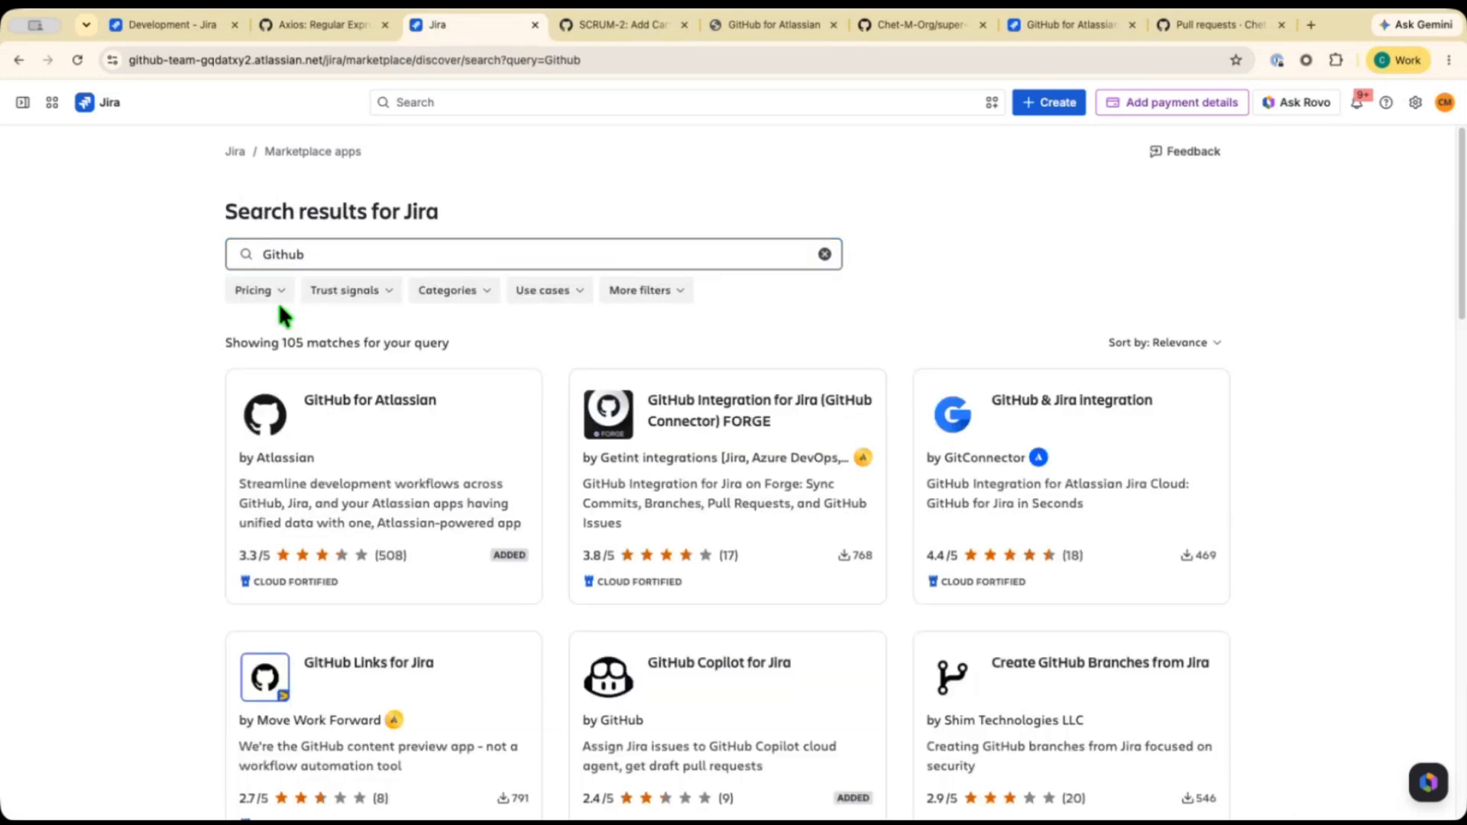
Open the GitHub Copilot for Jira app page from the search results.
{"action": "scroll", "coordinate": [599, 564], "scroll_direction": "down", "scroll_amount": 1}
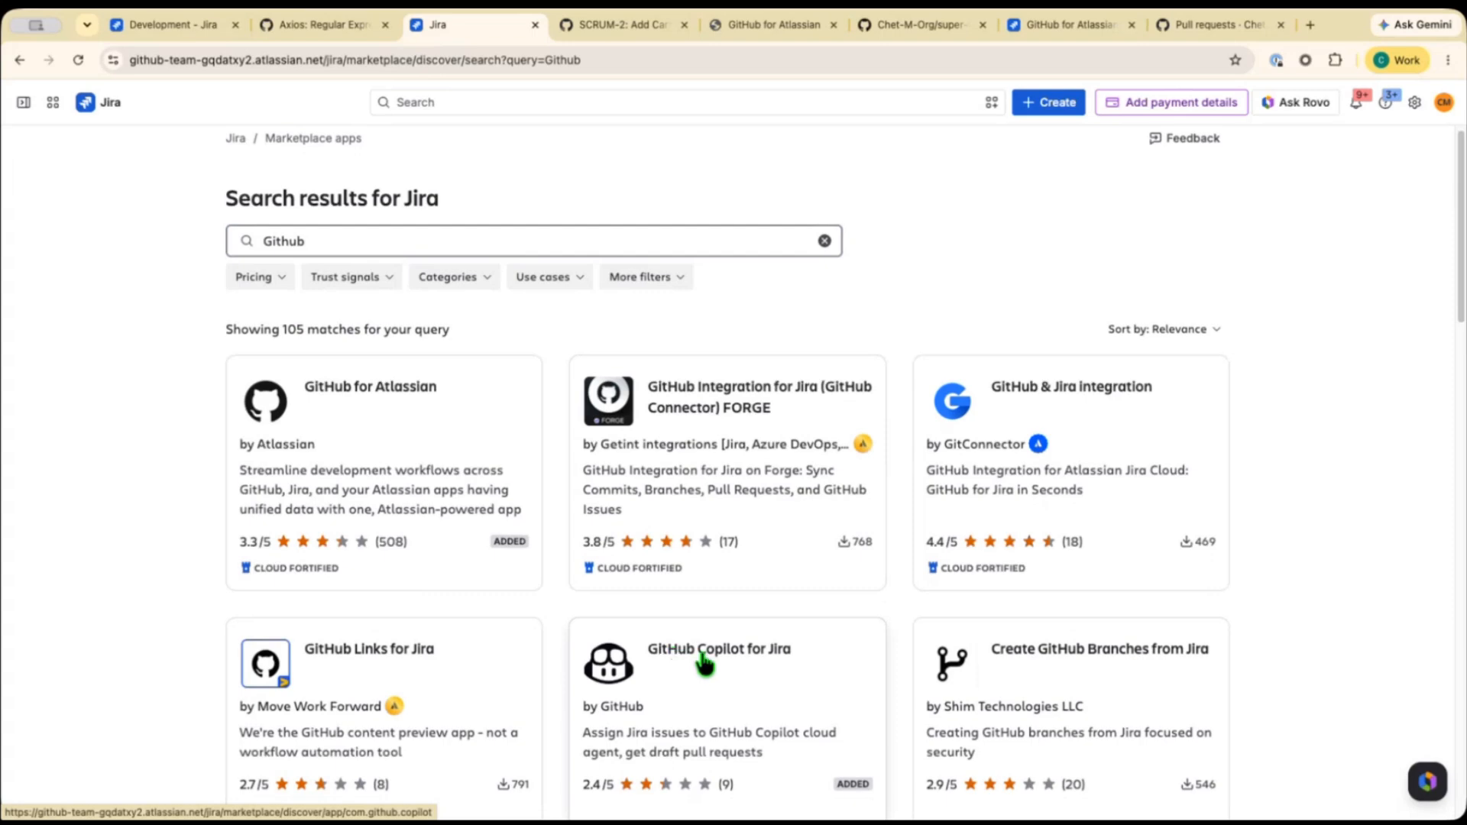
{"action": "scroll", "coordinate": [733, 658], "scroll_direction": "down", "scroll_amount": 1}
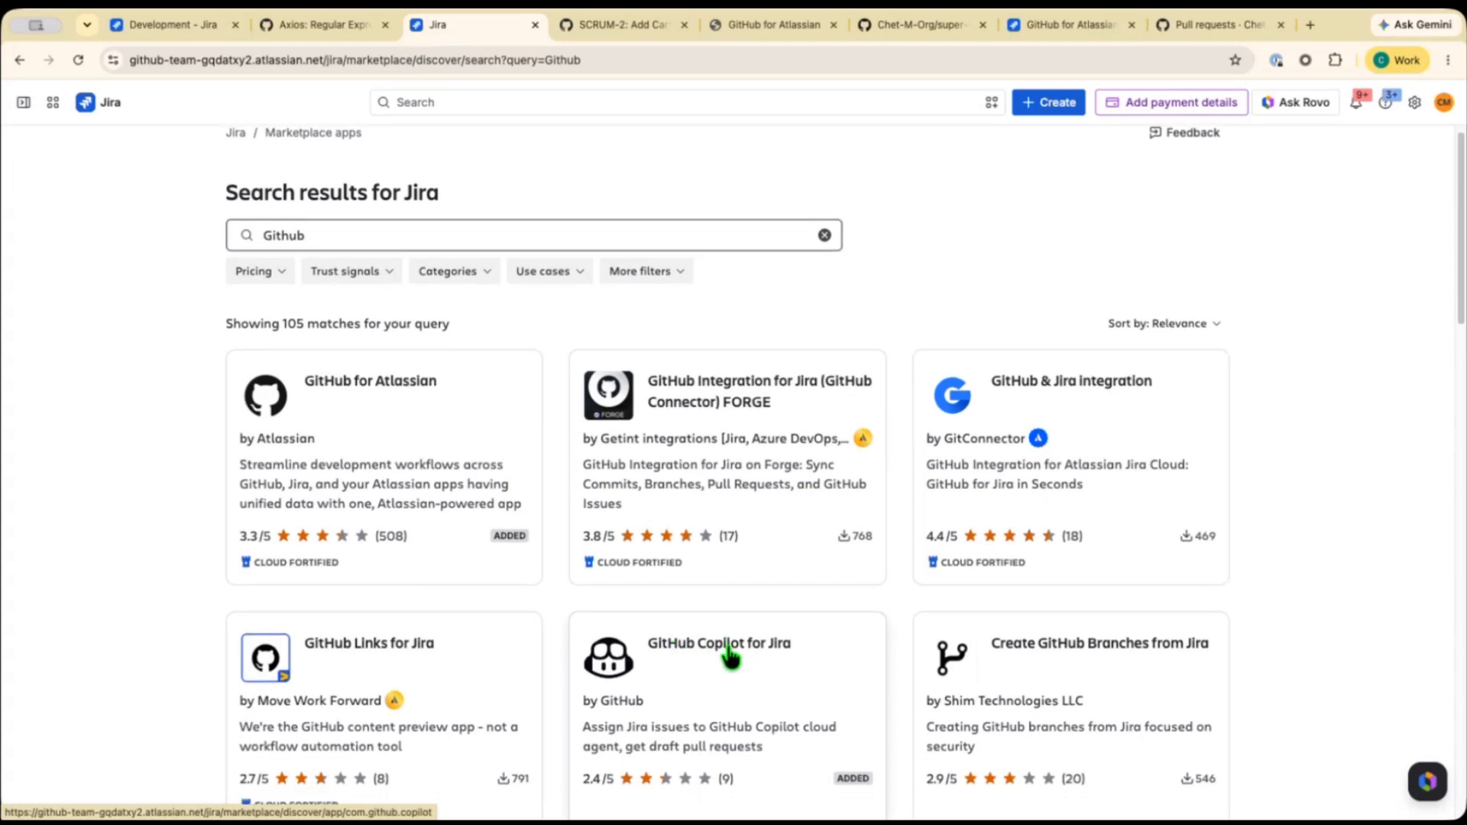
{"action": "scroll", "coordinate": [730, 656], "scroll_direction": "down", "scroll_amount": 1}
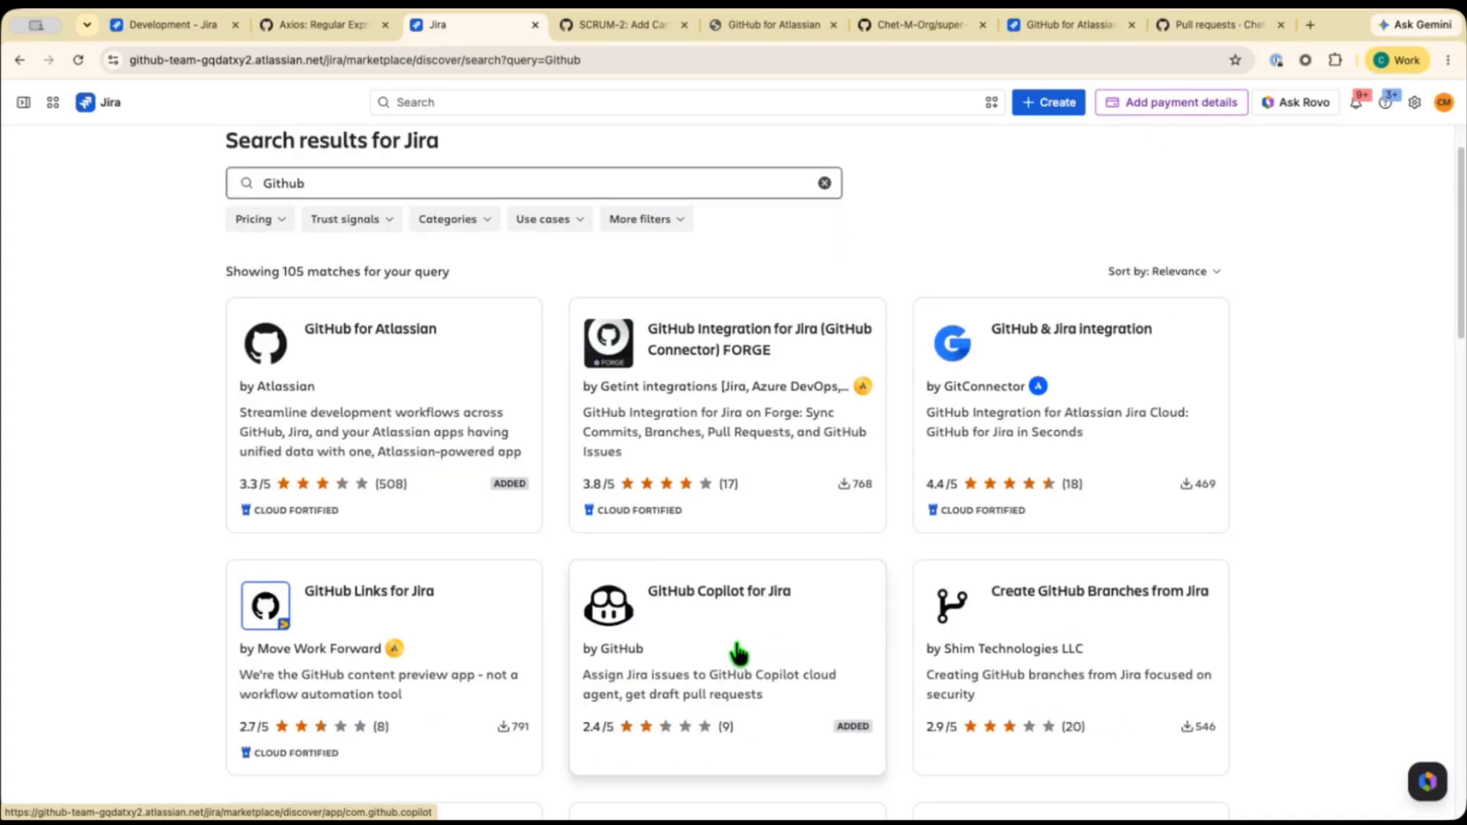
{"action": "left_click", "coordinate": [693, 644]}
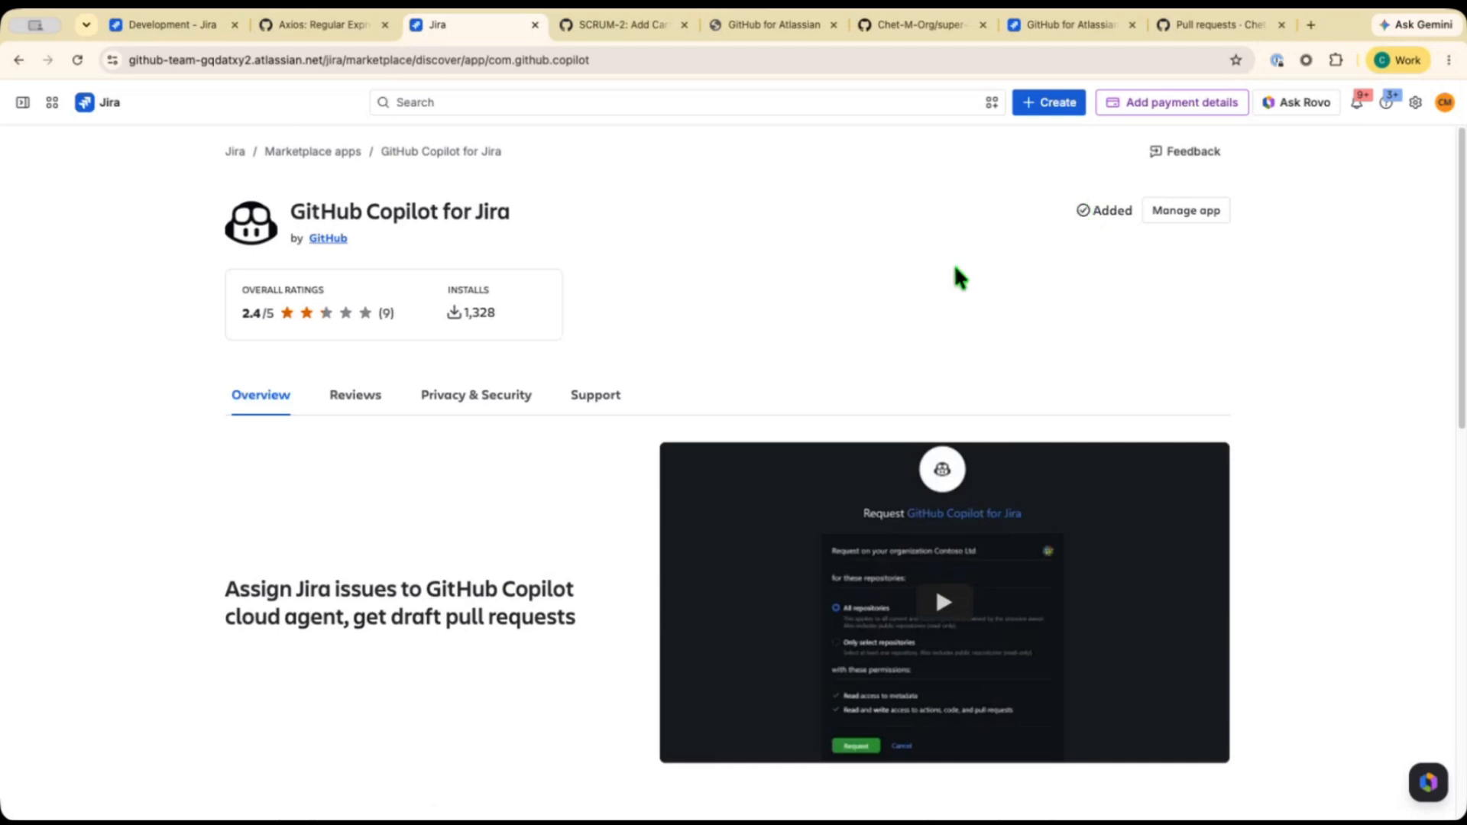
Return to the project backlog and open work item SCRUM-16 Product Filter to read its description.
{"action": "left_click", "coordinate": [175, 30]}
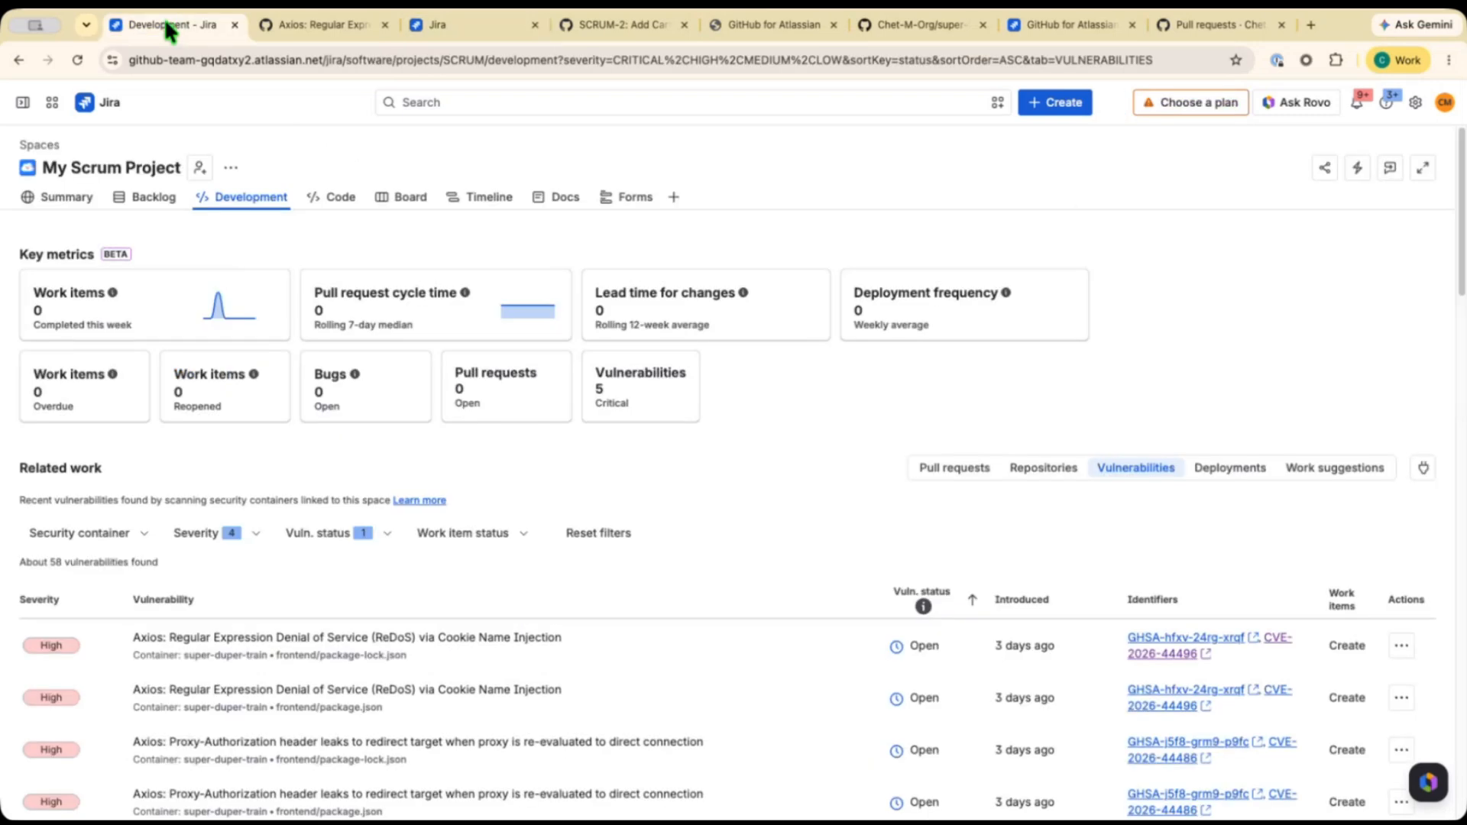
{"action": "left_click", "coordinate": [151, 197]}
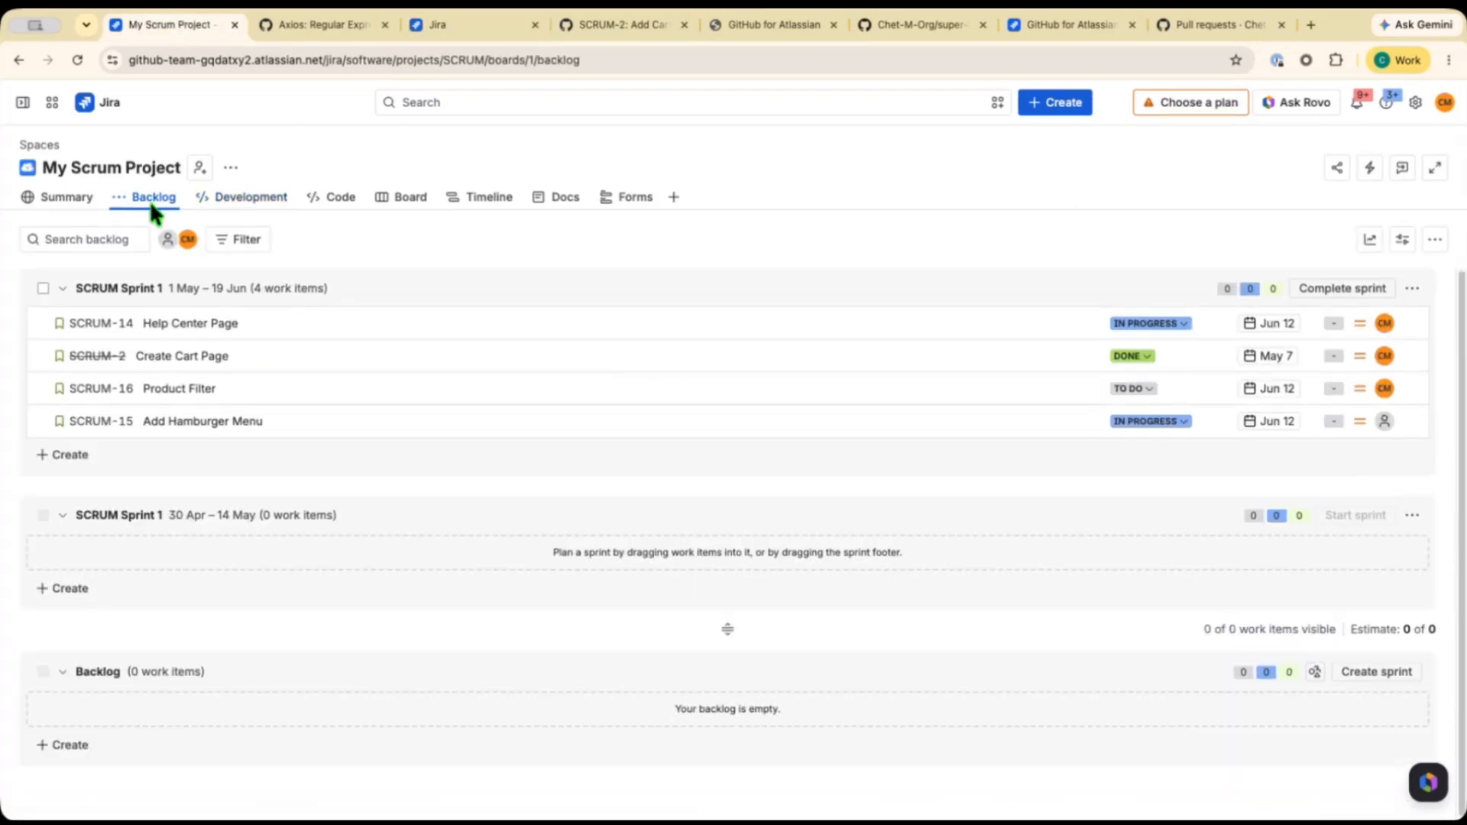
{"action": "left_click", "coordinate": [192, 391]}
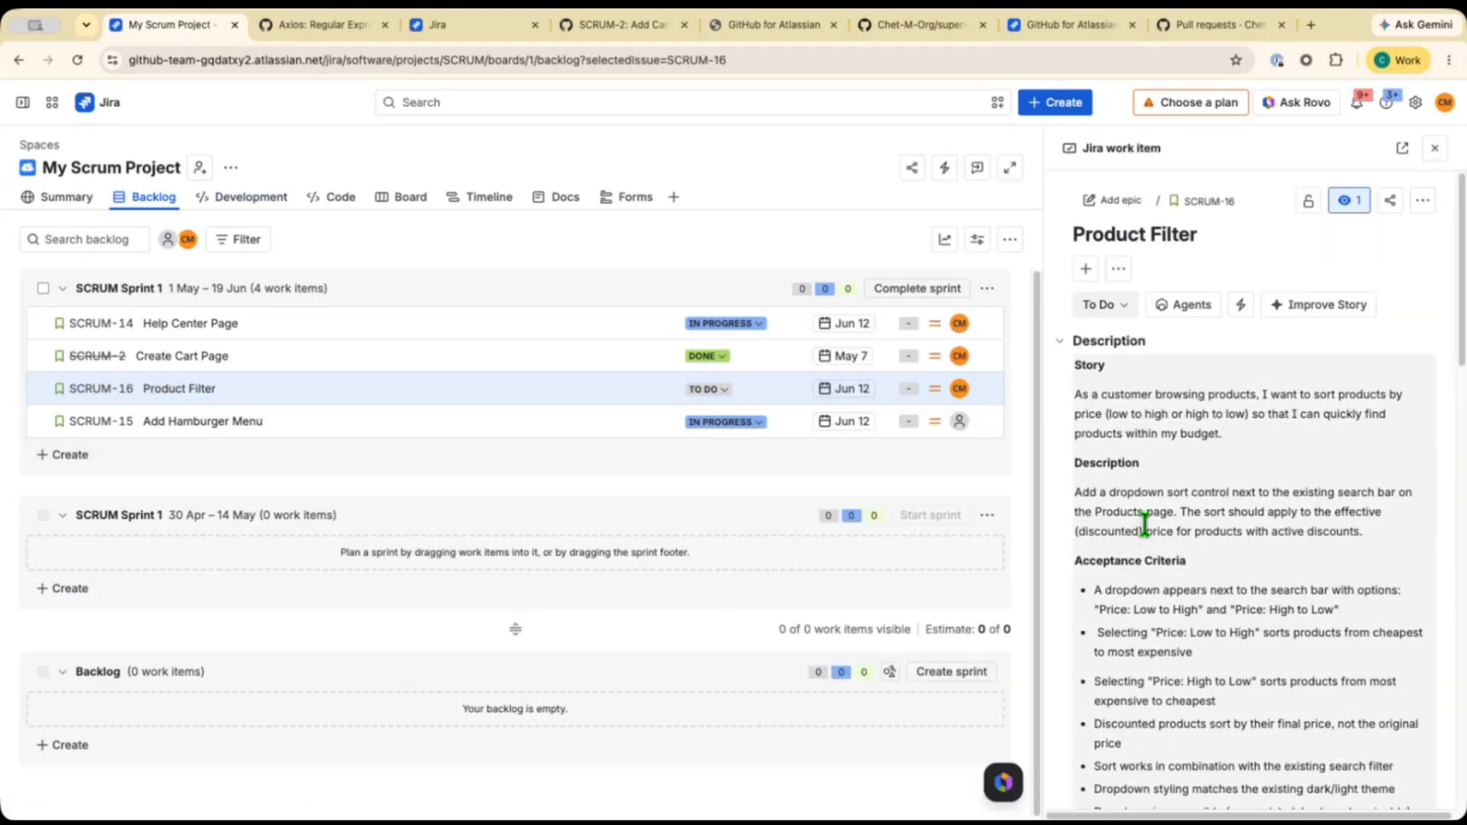
{"action": "scroll", "coordinate": [1143, 525], "scroll_direction": "down", "scroll_amount": 5}
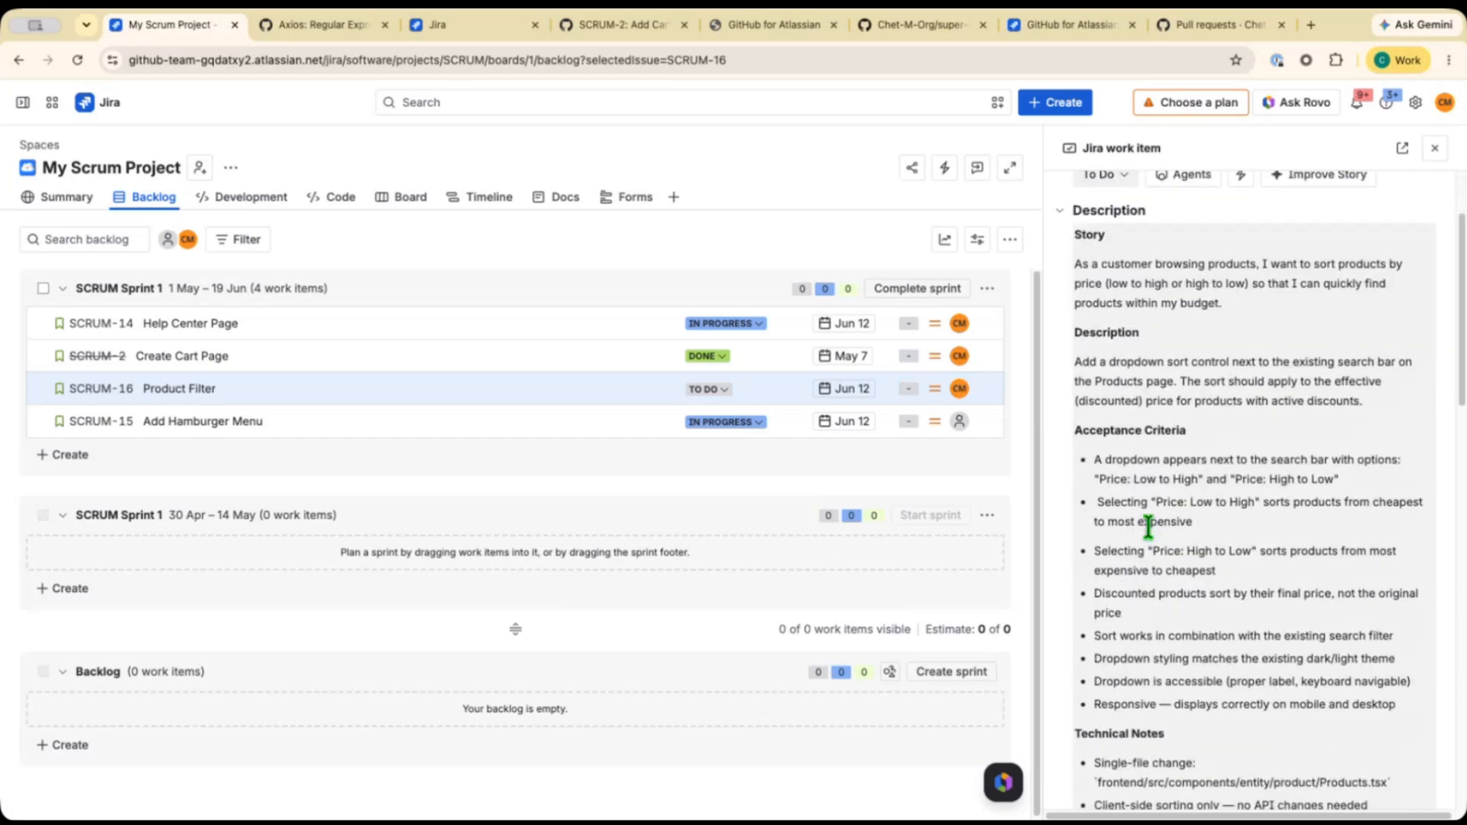
{"action": "scroll", "coordinate": [1151, 526], "scroll_direction": "up", "scroll_amount": 5}
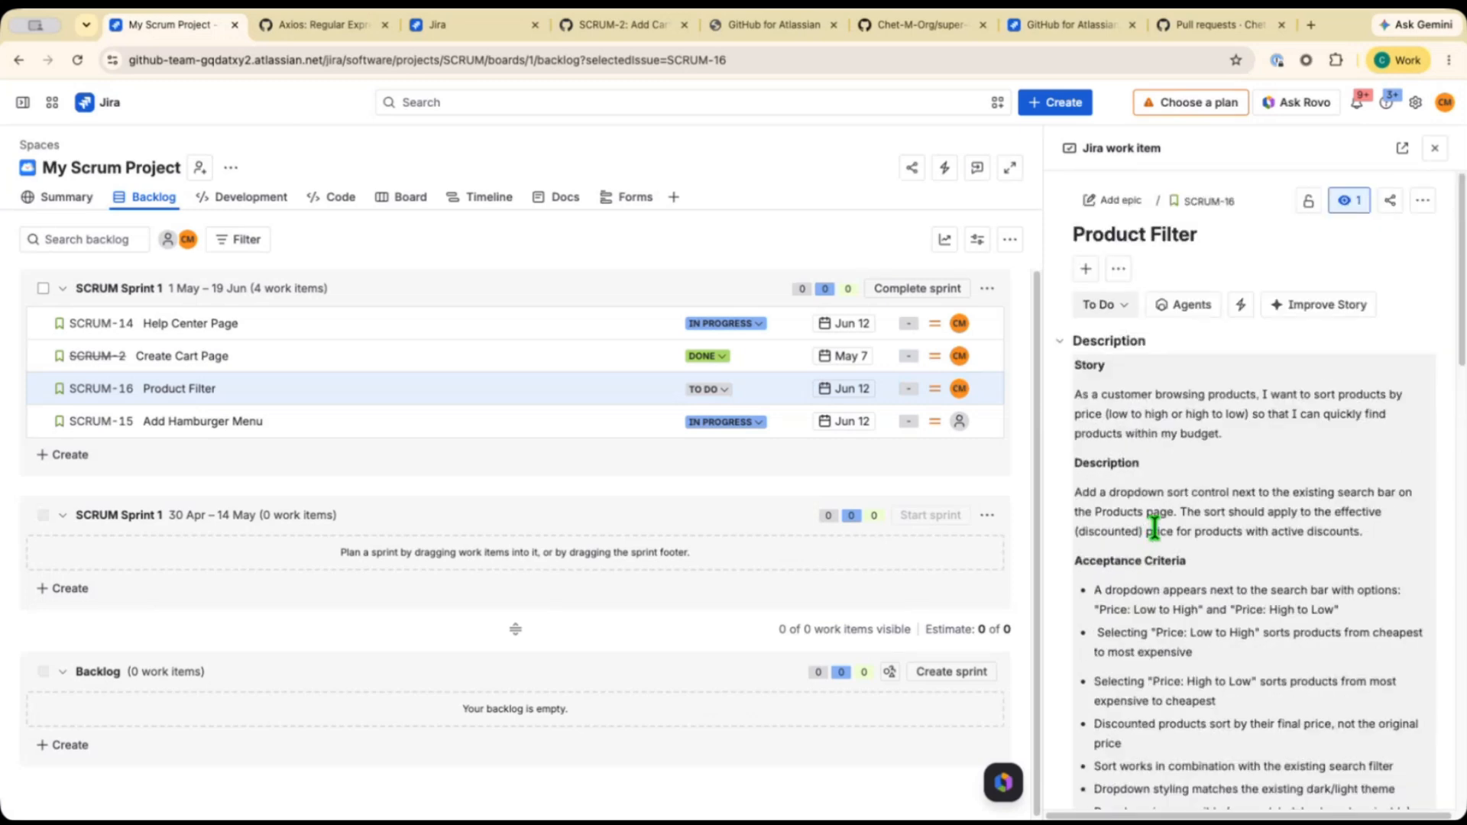
{"action": "scroll", "coordinate": [1161, 527], "scroll_direction": "down", "scroll_amount": 10}
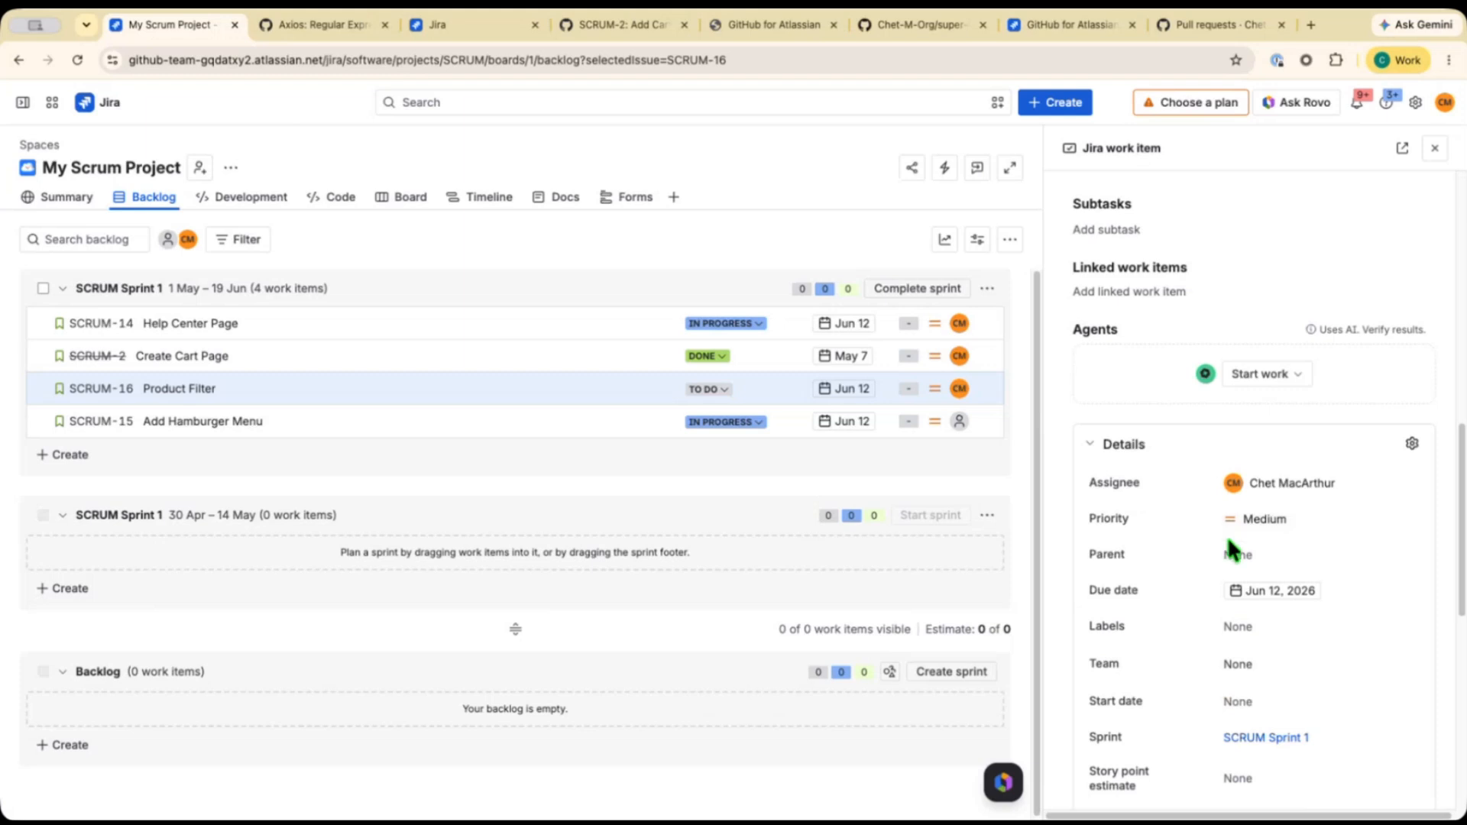
Change the assignee of SCRUM-16 Product Filter to GitHub Copilot.
{"action": "left_click", "coordinate": [1268, 483]}
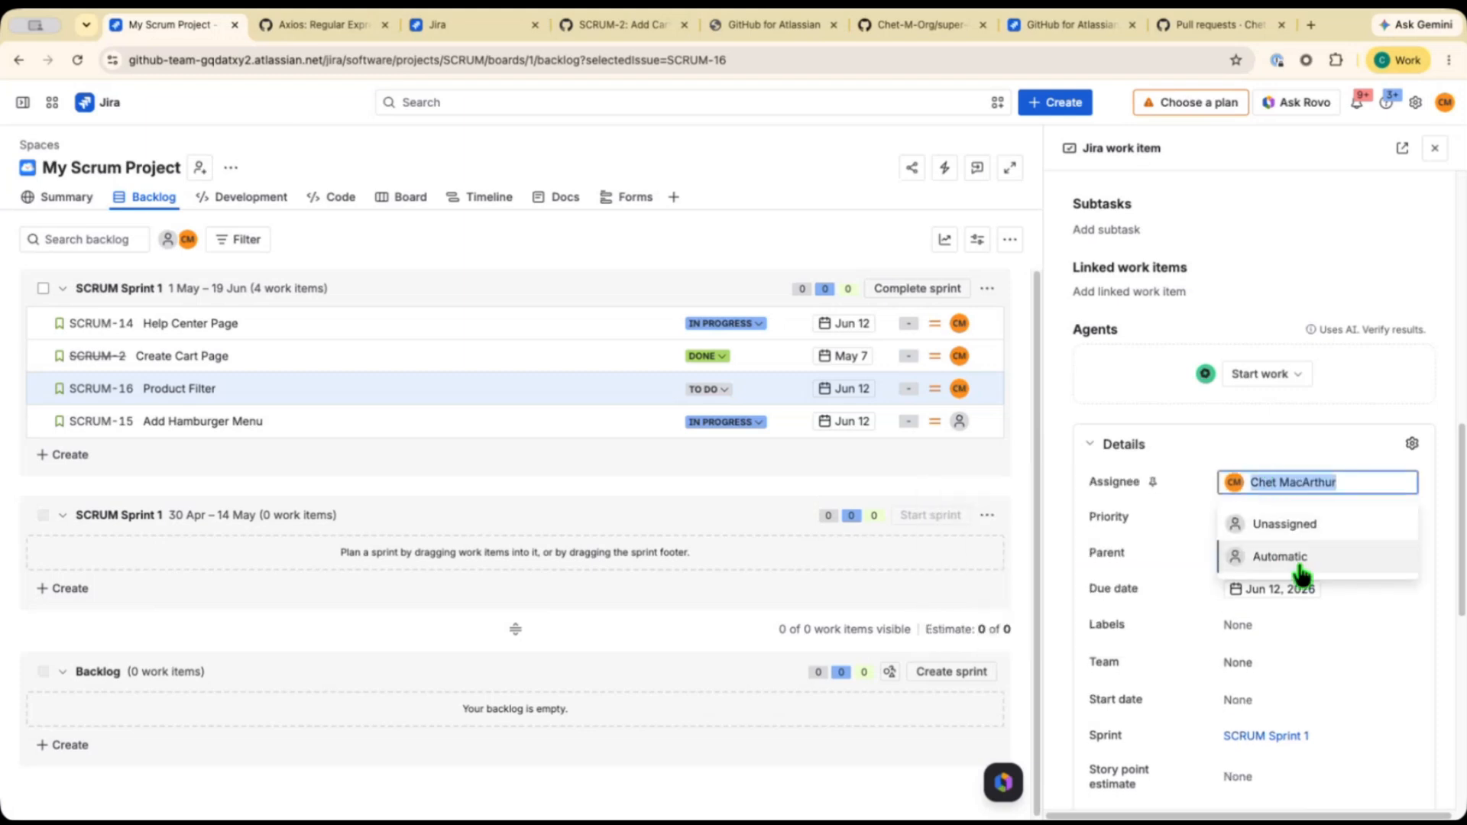
{"action": "type", "text": "gi"}
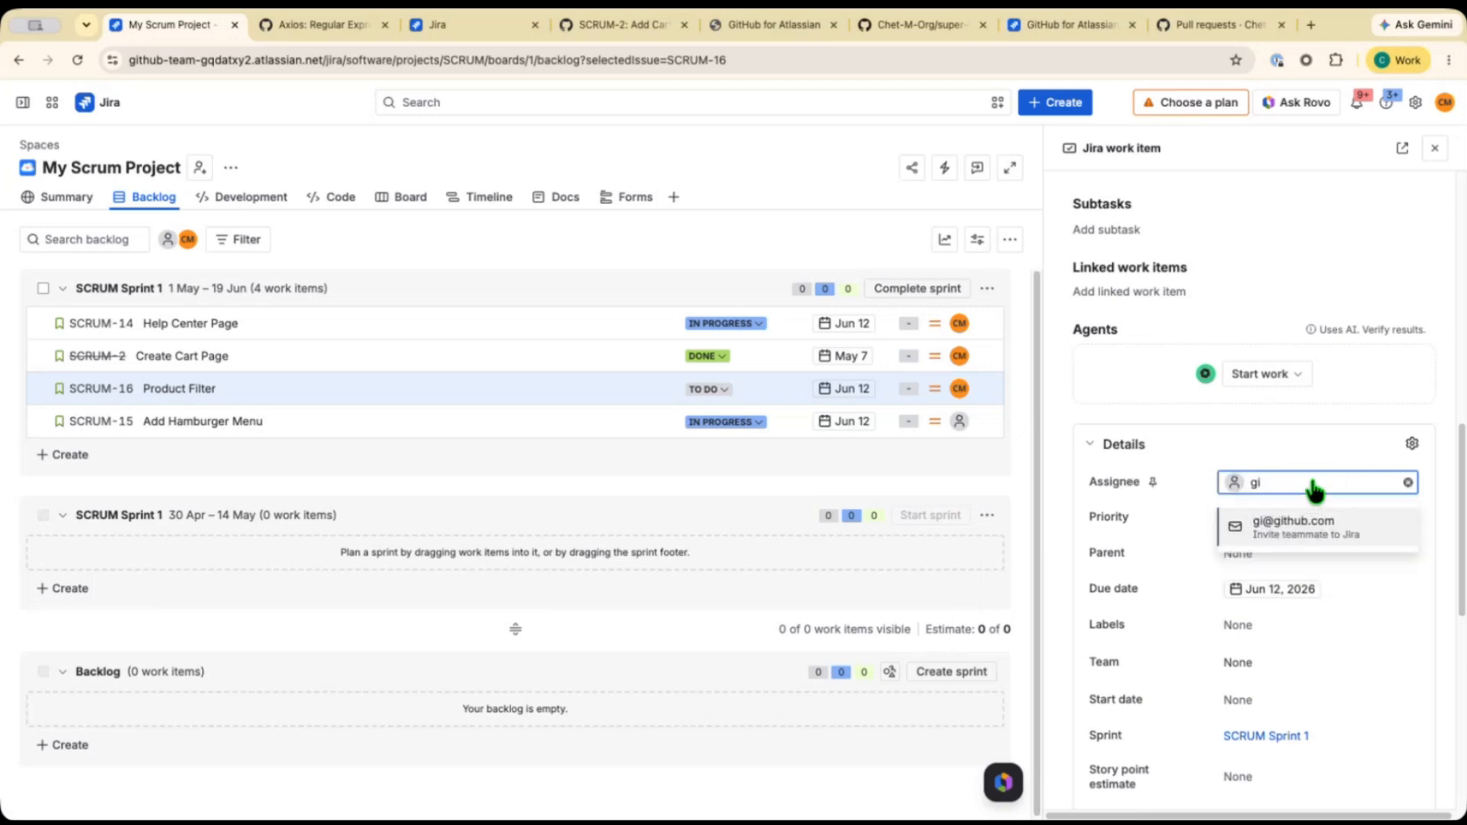
{"action": "type", "text": "thub"}
{"action": "left_click", "coordinate": [1406, 483]}
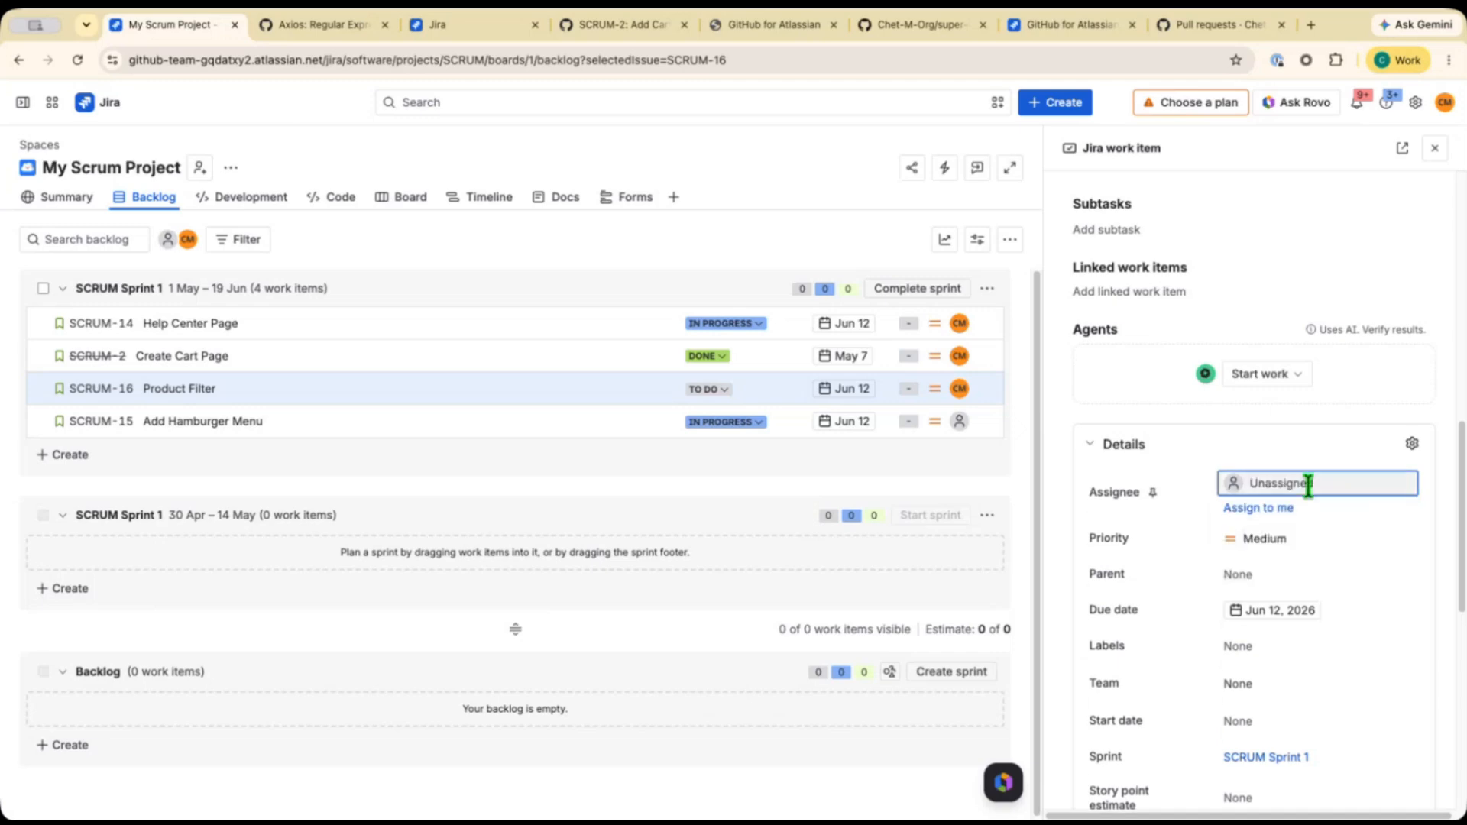
{"action": "left_click", "coordinate": [1306, 482]}
{"action": "type", "text": "cop"}
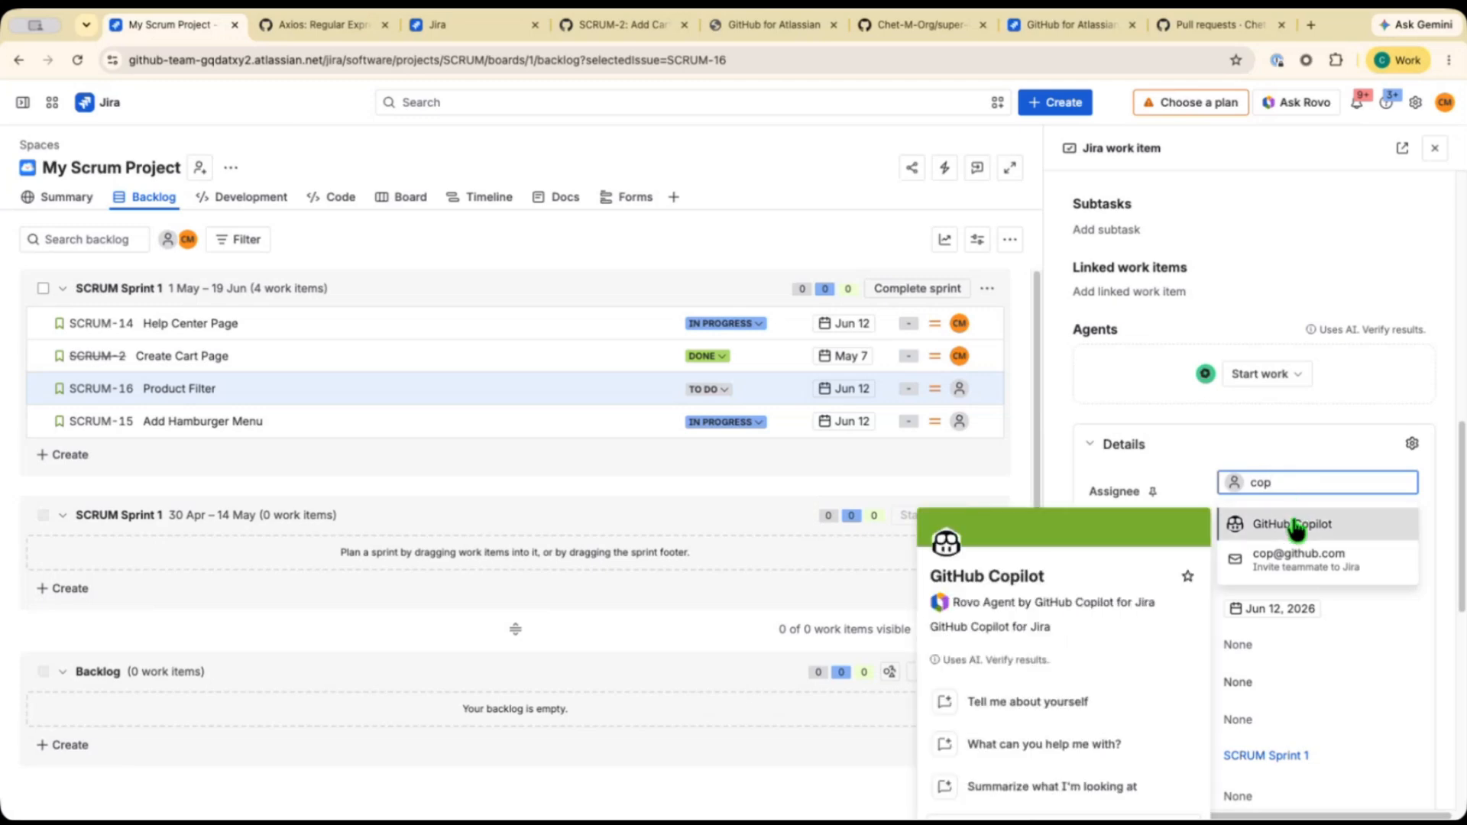
{"action": "left_click", "coordinate": [1293, 524]}
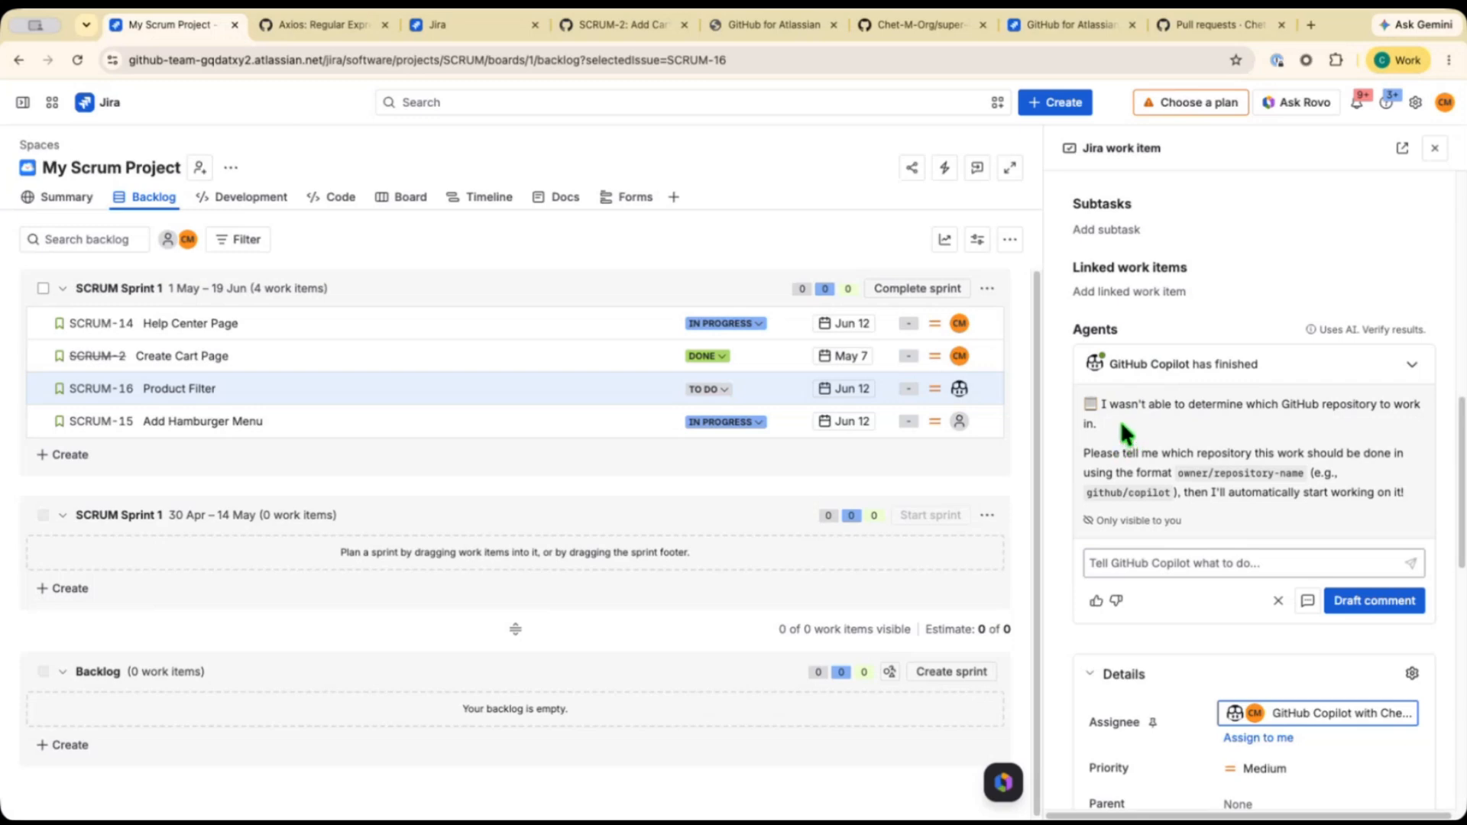
Copy the repository name Chet-M-Org/super-duper-train from the GitHub tab and send it to GitHub Copilot as the repository.
{"action": "left_click", "coordinate": [1214, 26]}
{"action": "left_click_drag", "start_coordinate": [192, 59], "coordinate": [356, 61]}
{"action": "key", "text": "super+c"}
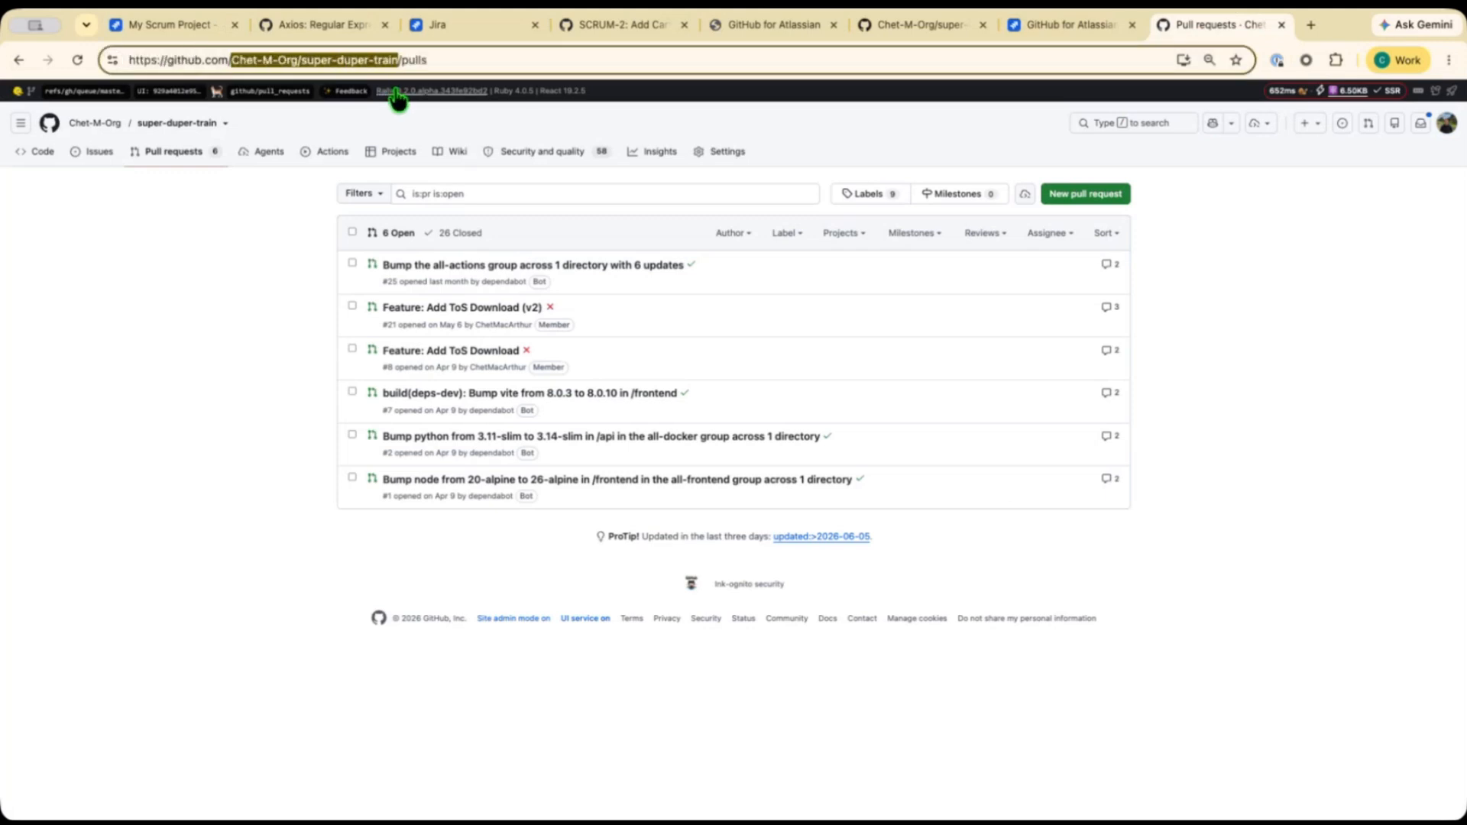
{"action": "left_click", "coordinate": [189, 27]}
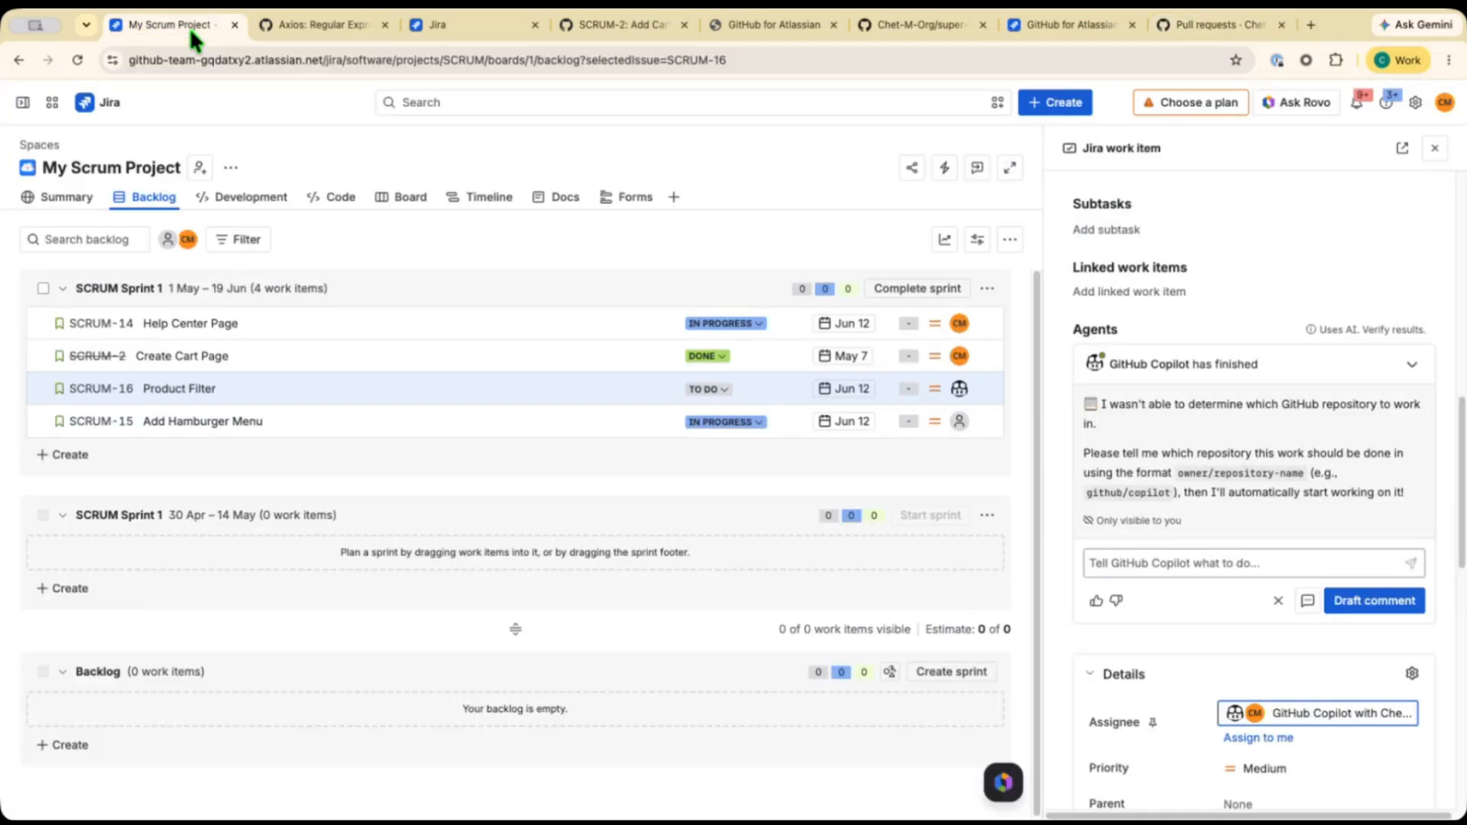
{"action": "left_click", "coordinate": [1198, 565]}
{"action": "key", "text": "super+v"}
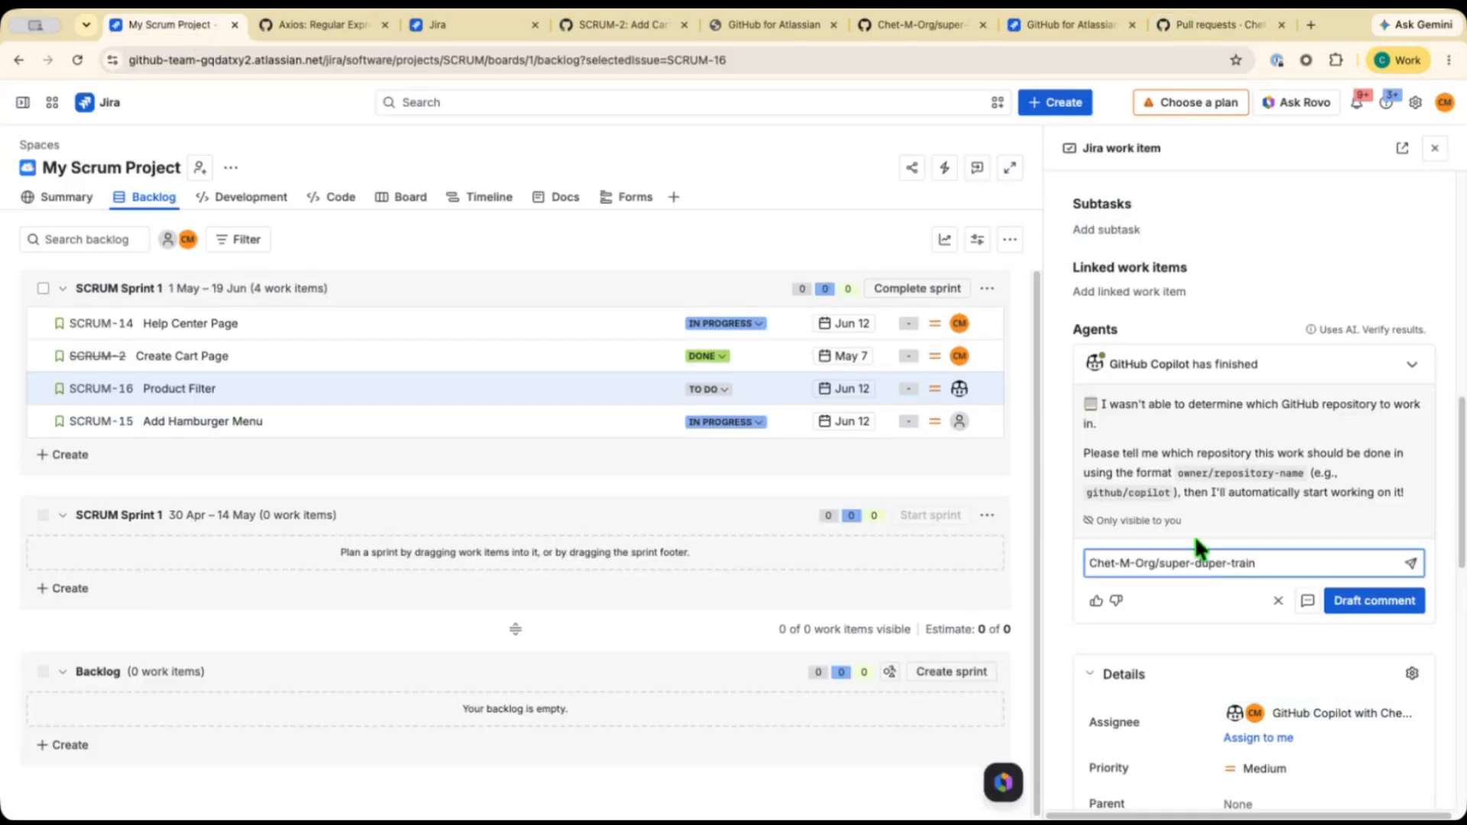
{"action": "left_click", "coordinate": [1409, 565]}
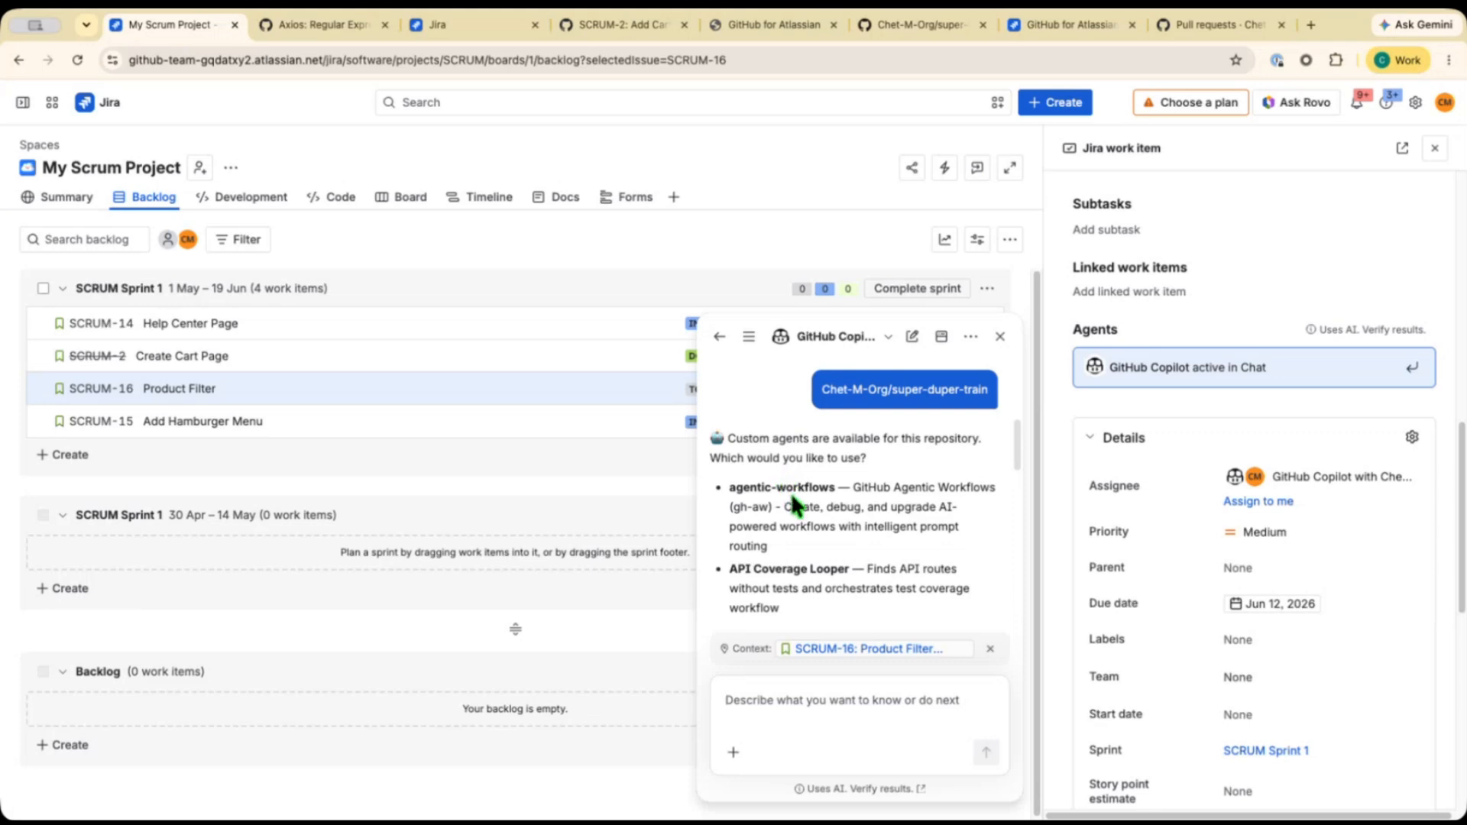
Reply skip to GitHub Copilot's question to use the default agent.
{"action": "scroll", "coordinate": [790, 492], "scroll_direction": "down", "scroll_amount": 6}
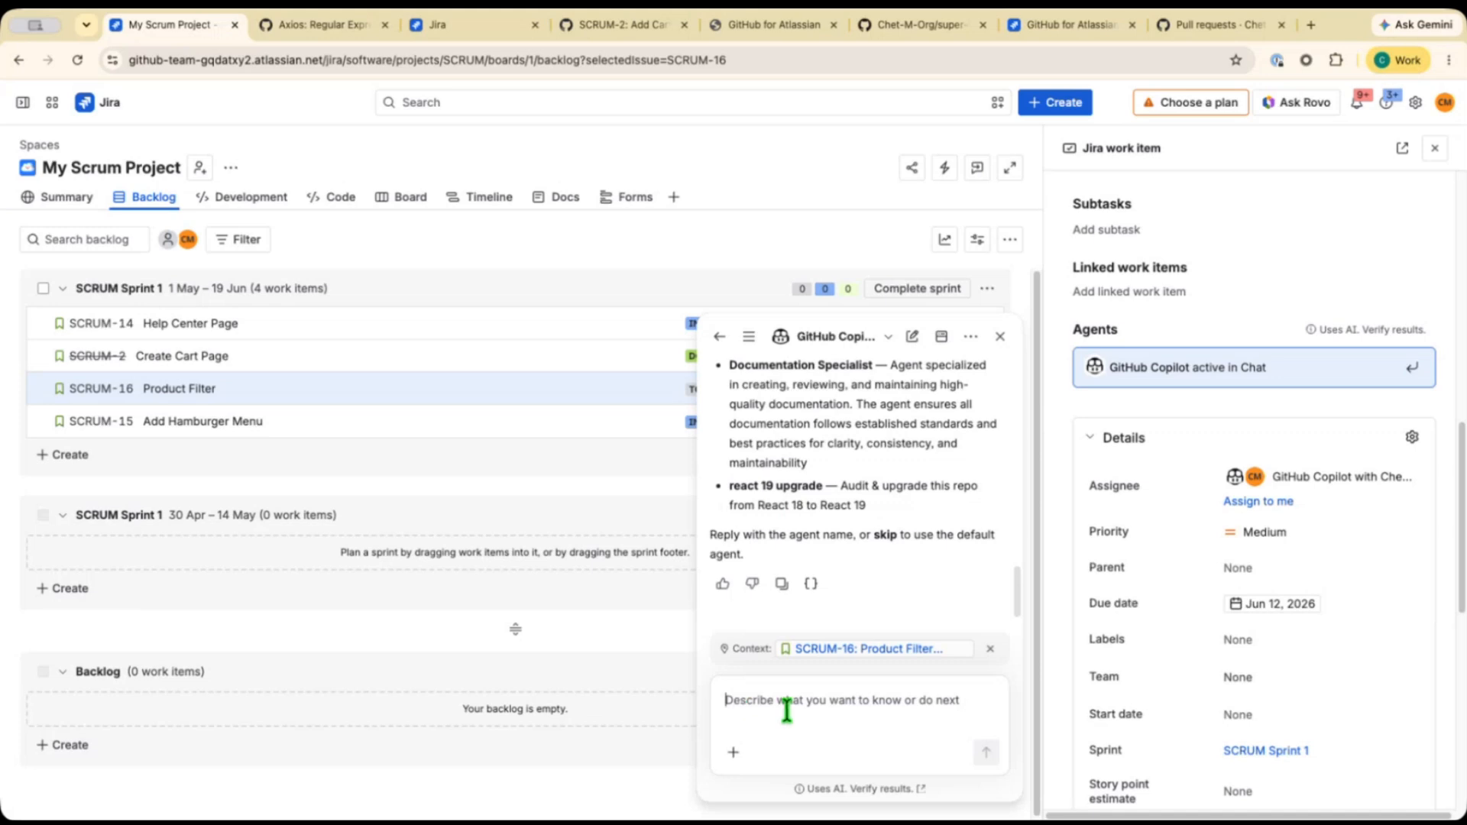
{"action": "type", "text": "skip"}
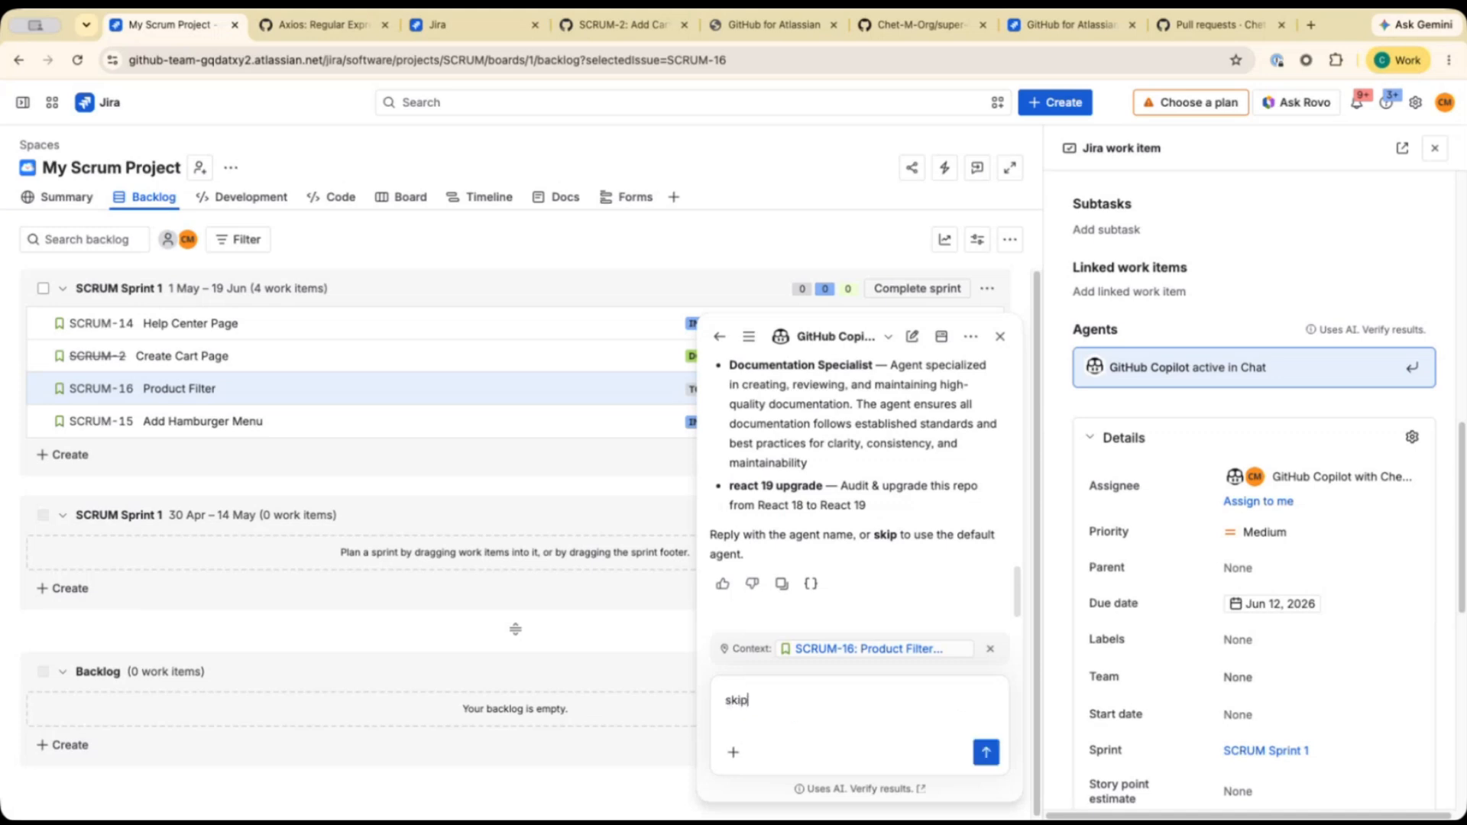
{"action": "left_click", "coordinate": [984, 752]}
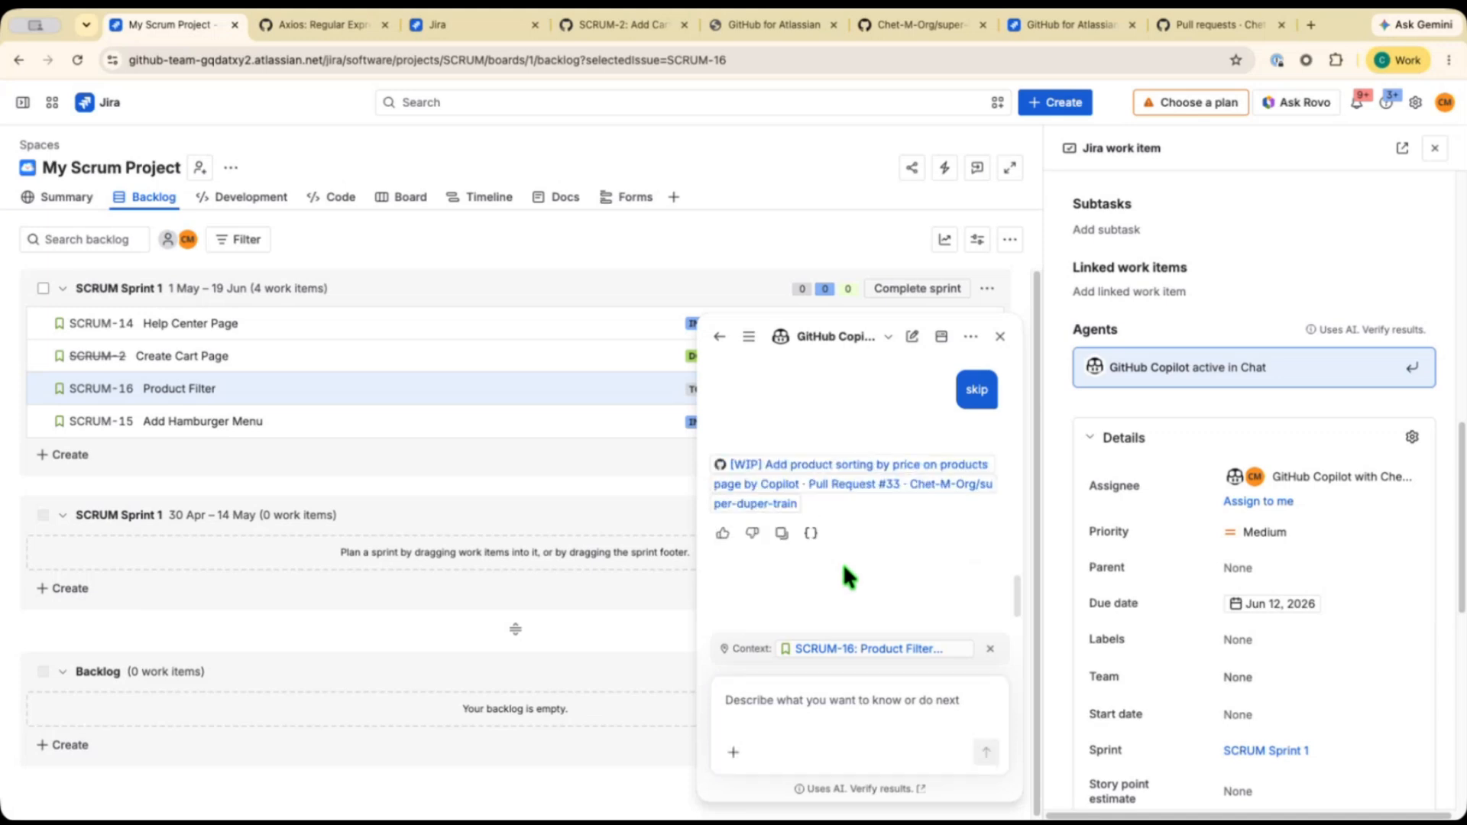
Open Copilot's draft pull request #33 on GitHub, return to the backlog, and close the chat and work item panels.
{"action": "left_click", "coordinate": [861, 482]}
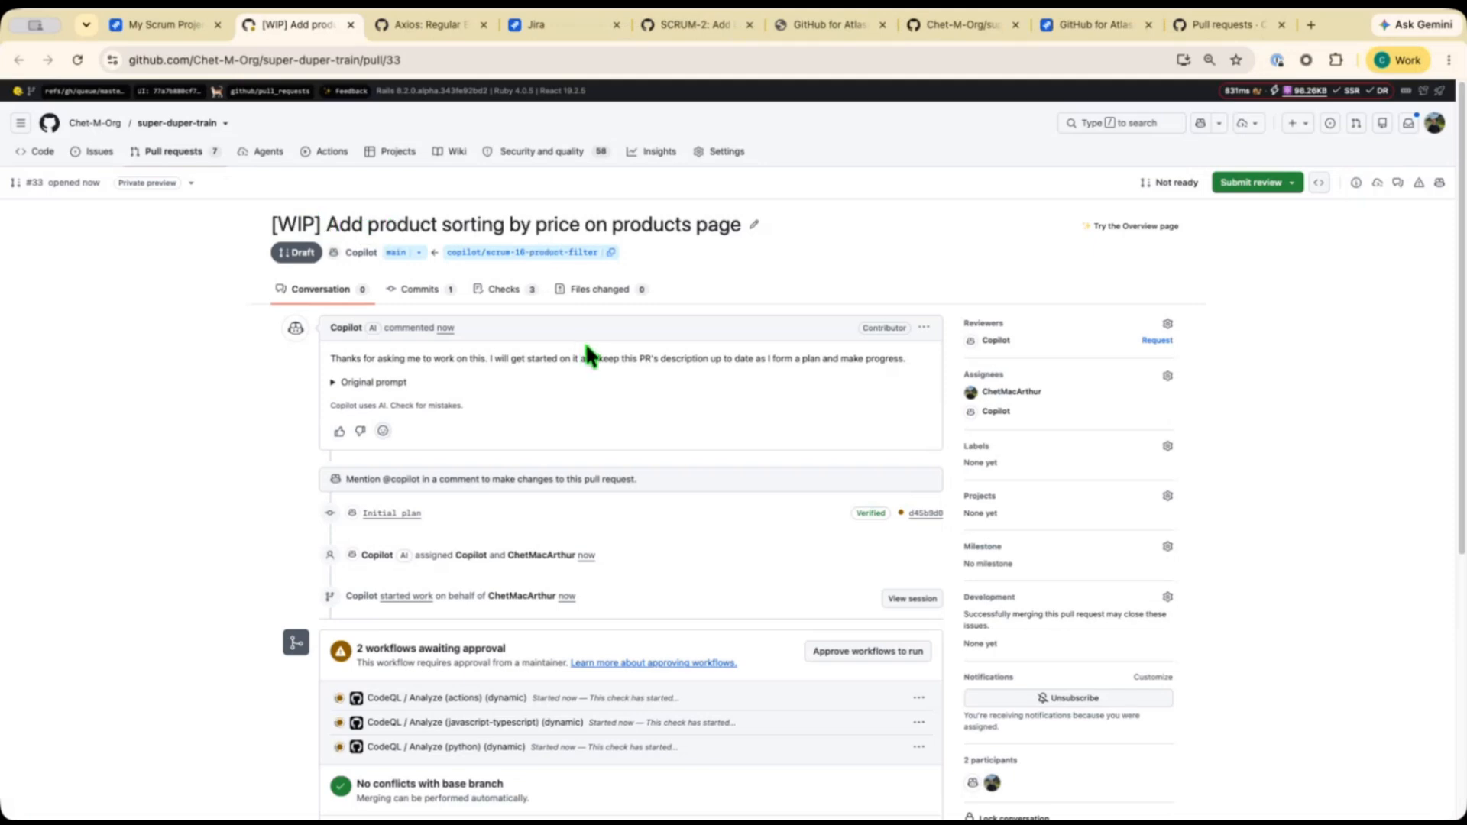
{"action": "left_click", "coordinate": [196, 29]}
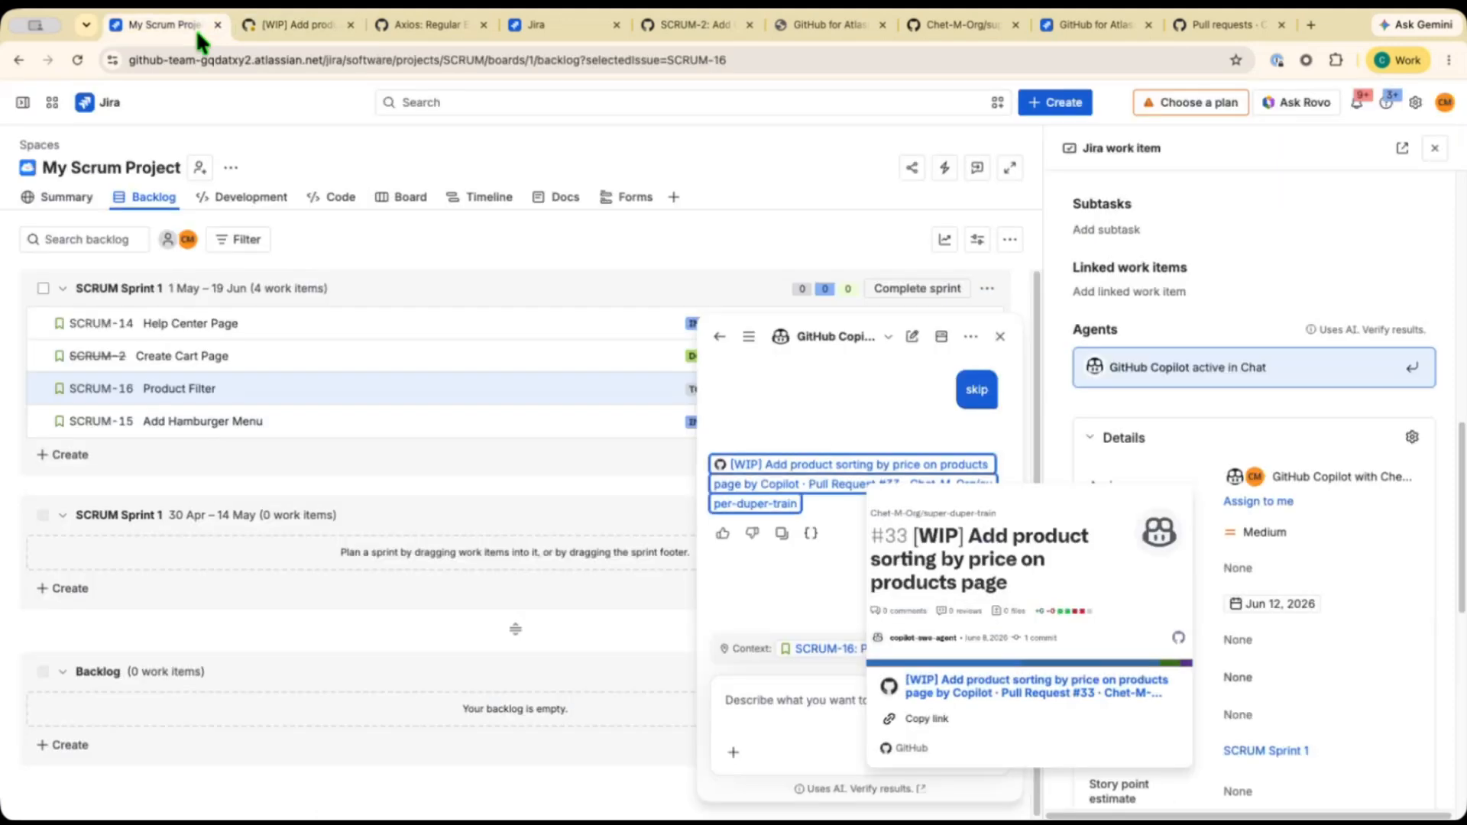
{"action": "left_click", "coordinate": [1005, 344]}
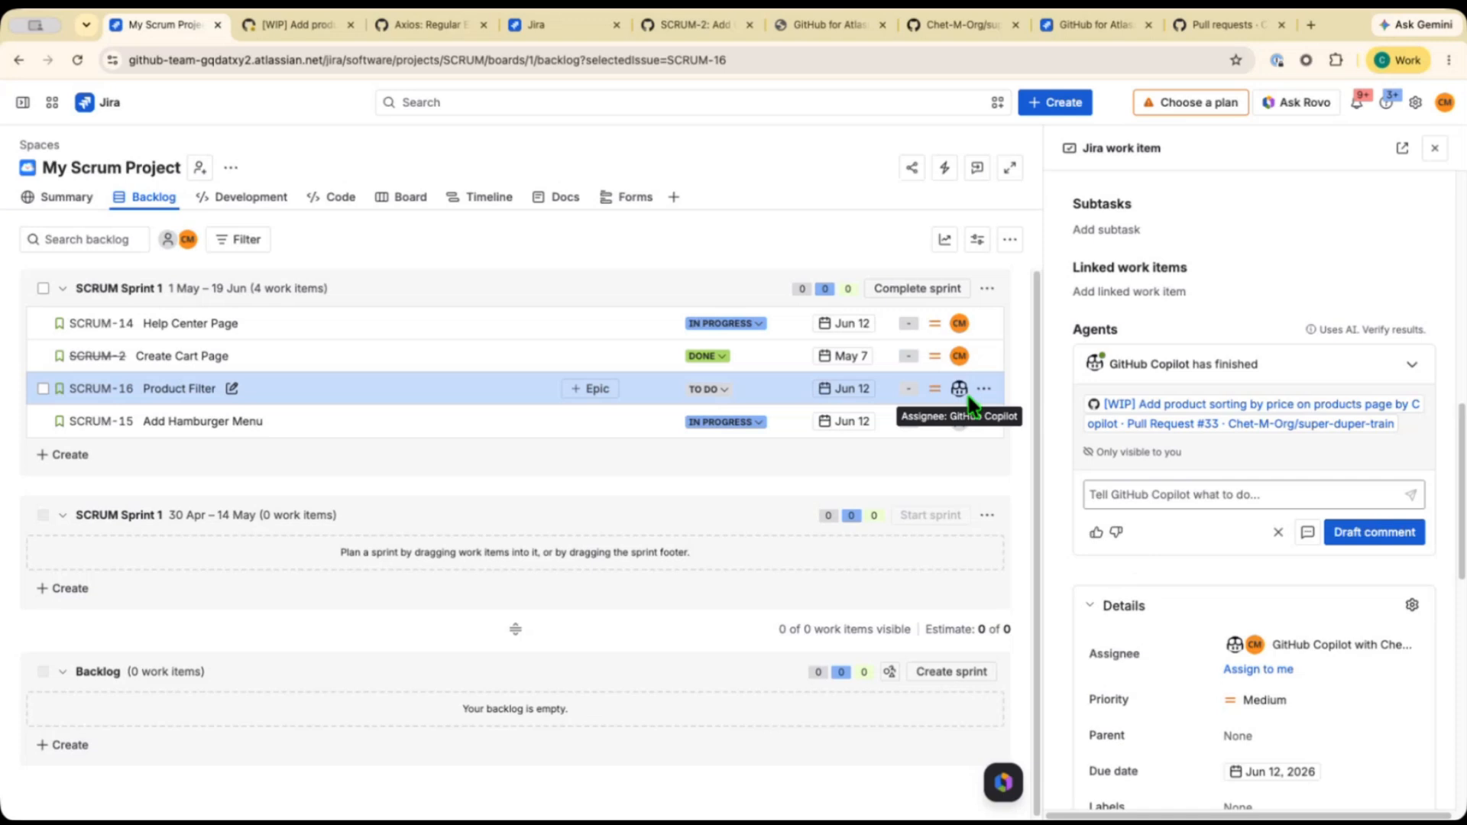
{"action": "left_click", "coordinate": [1434, 148]}
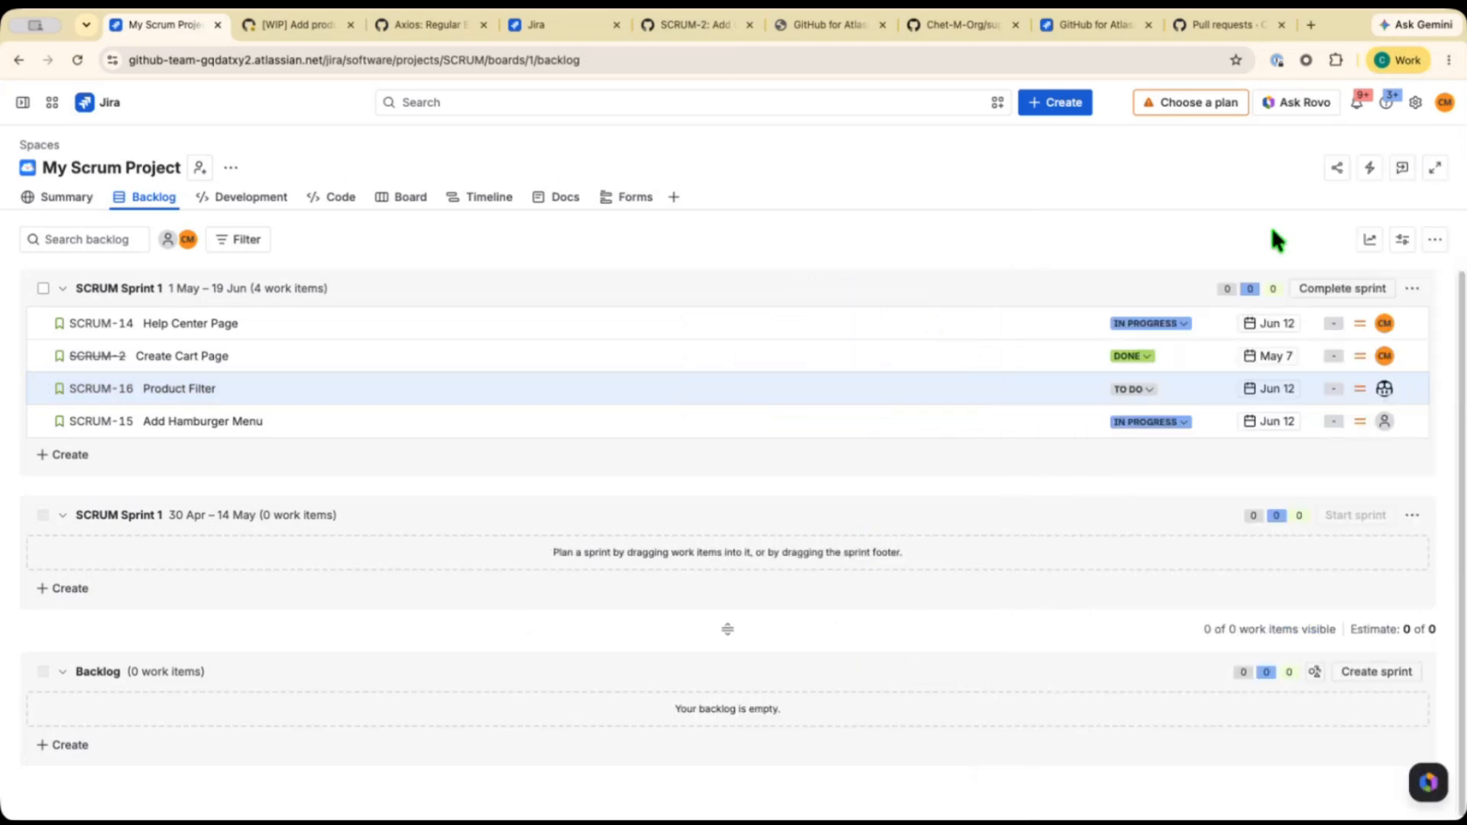